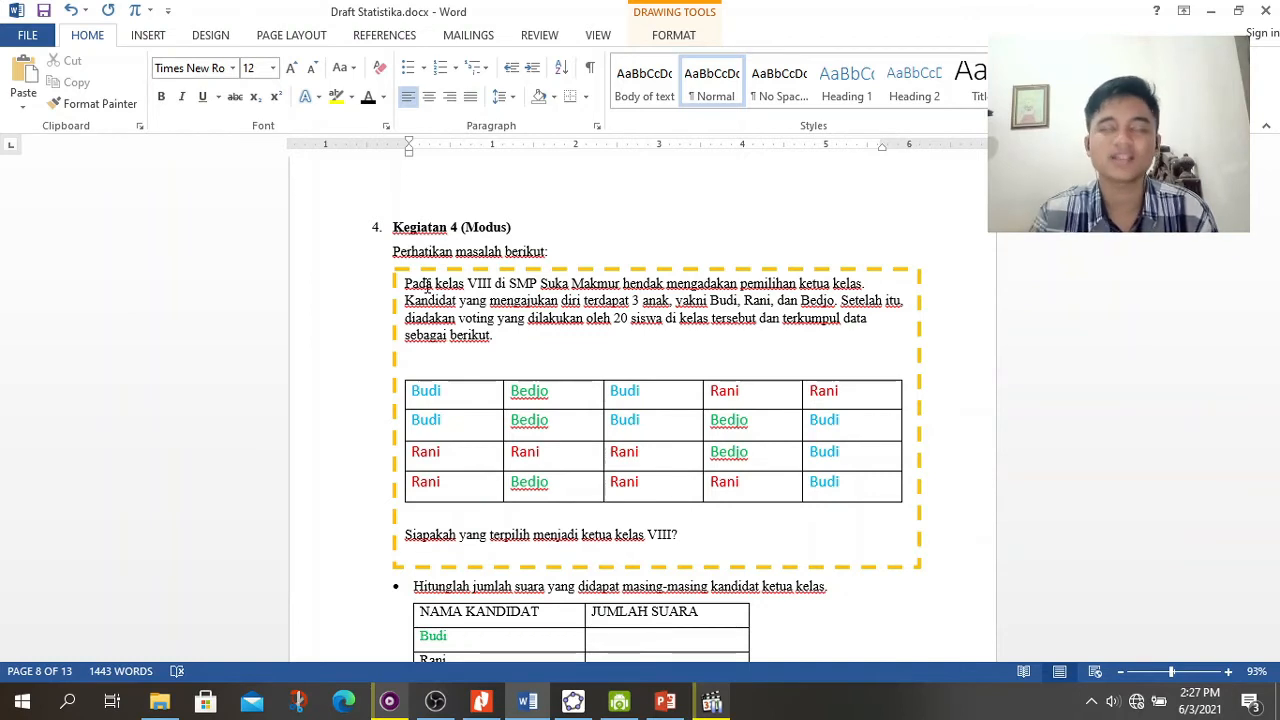
Step: Fill the JUMLAH SUARA column of the Kegiatan 4 table with 7, 8 and 5 for the three candidates, in order
{"action": "scroll", "coordinate": [428, 287], "scroll_direction": "down", "scroll_amount": 1}
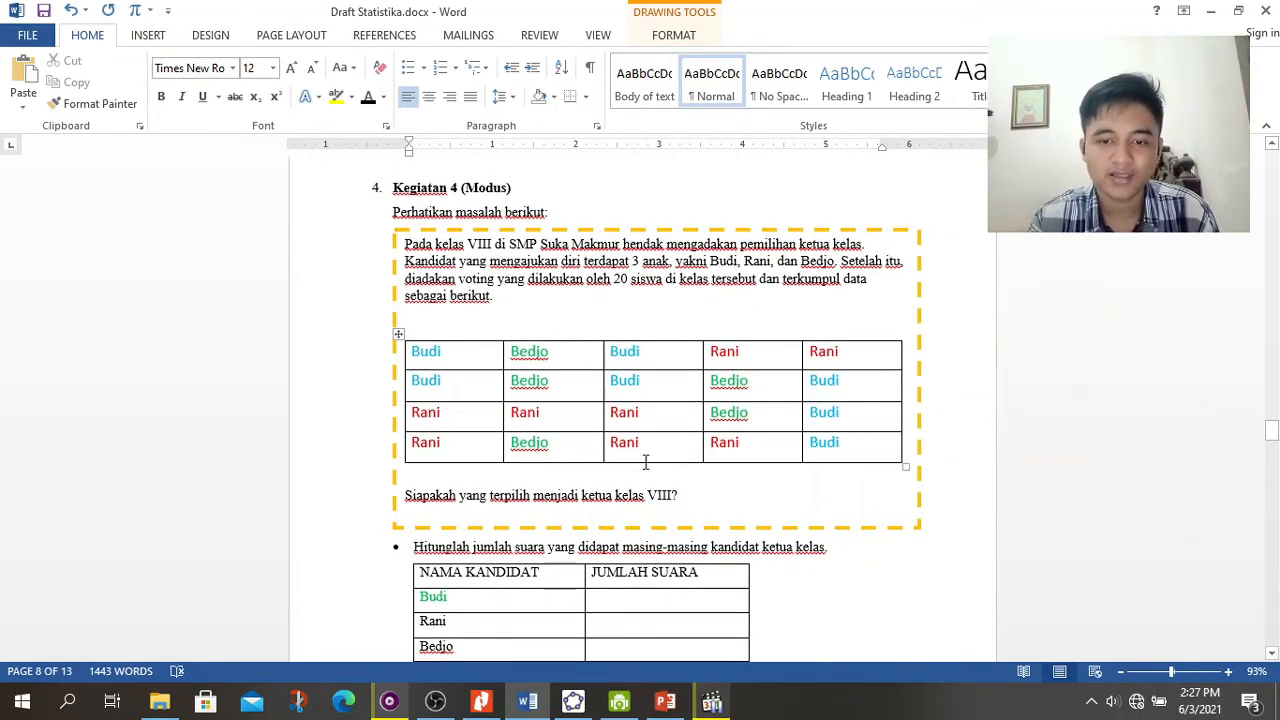
{"action": "scroll", "coordinate": [500, 479], "scroll_direction": "down", "scroll_amount": 1}
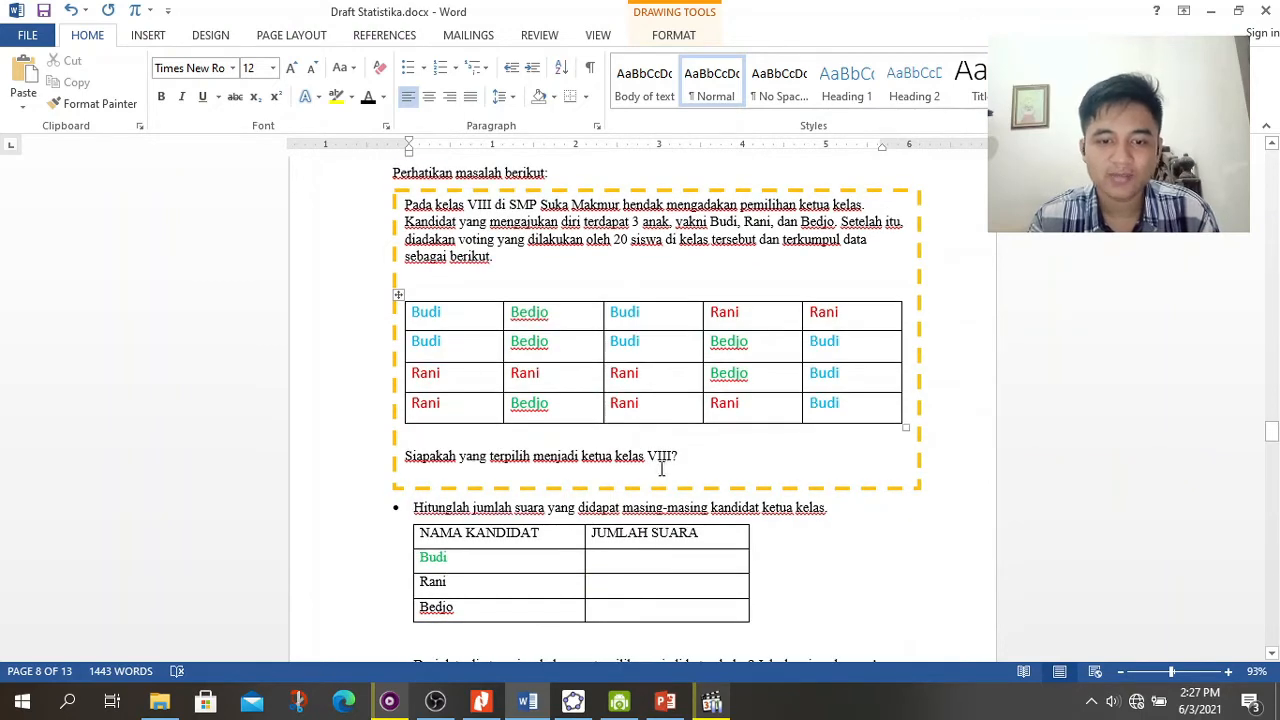
{"action": "scroll", "coordinate": [676, 472], "scroll_direction": "down", "scroll_amount": 4}
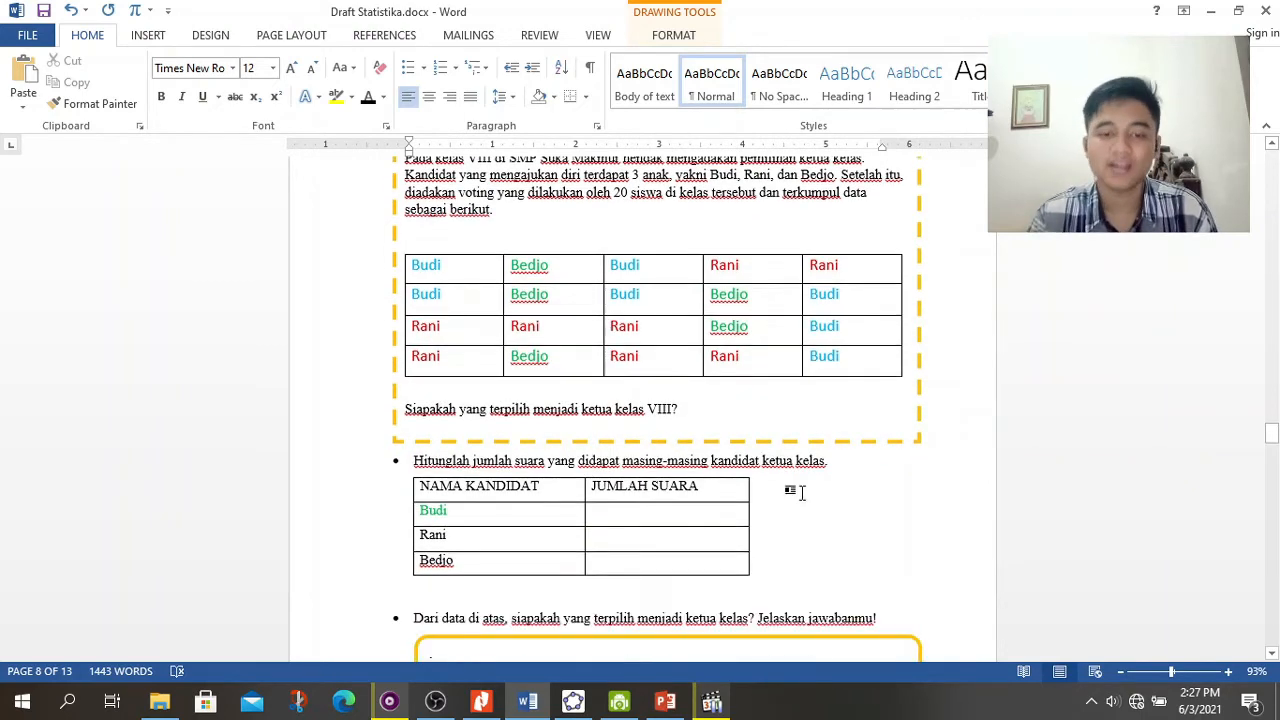
{"action": "scroll", "coordinate": [493, 357], "scroll_direction": "up", "scroll_amount": 1}
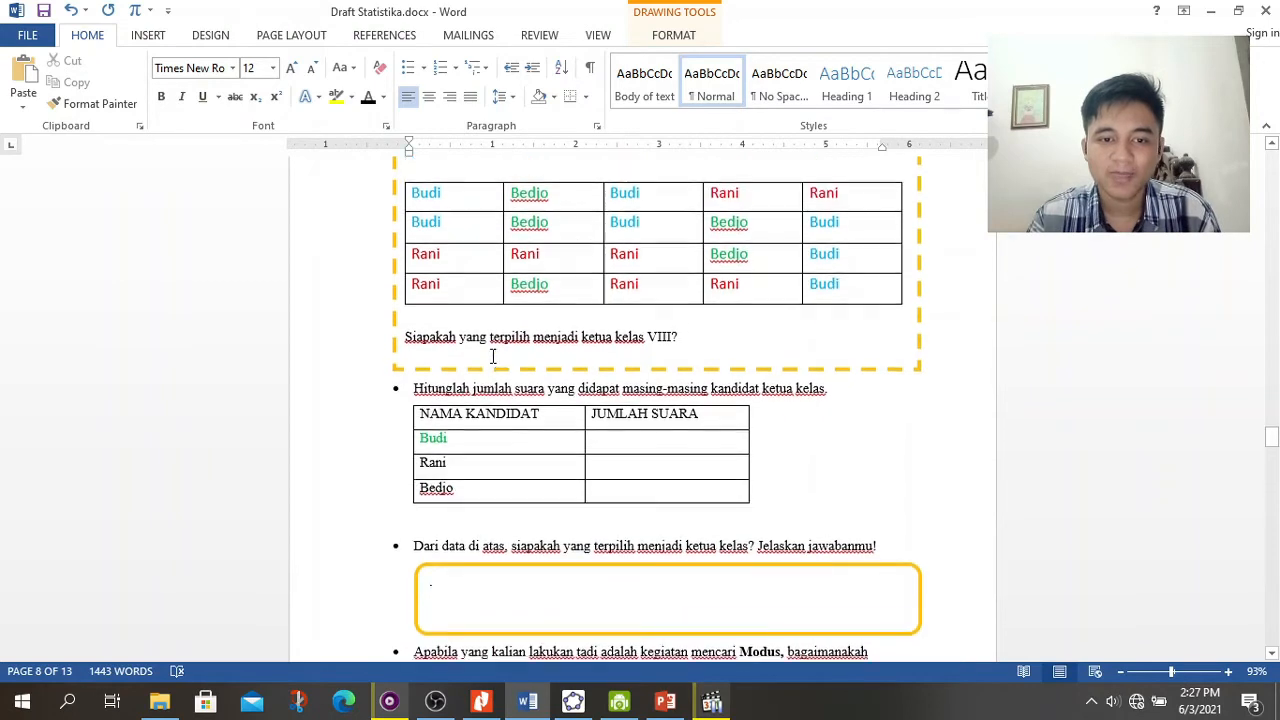
{"action": "scroll", "coordinate": [786, 443], "scroll_direction": "up", "scroll_amount": 1}
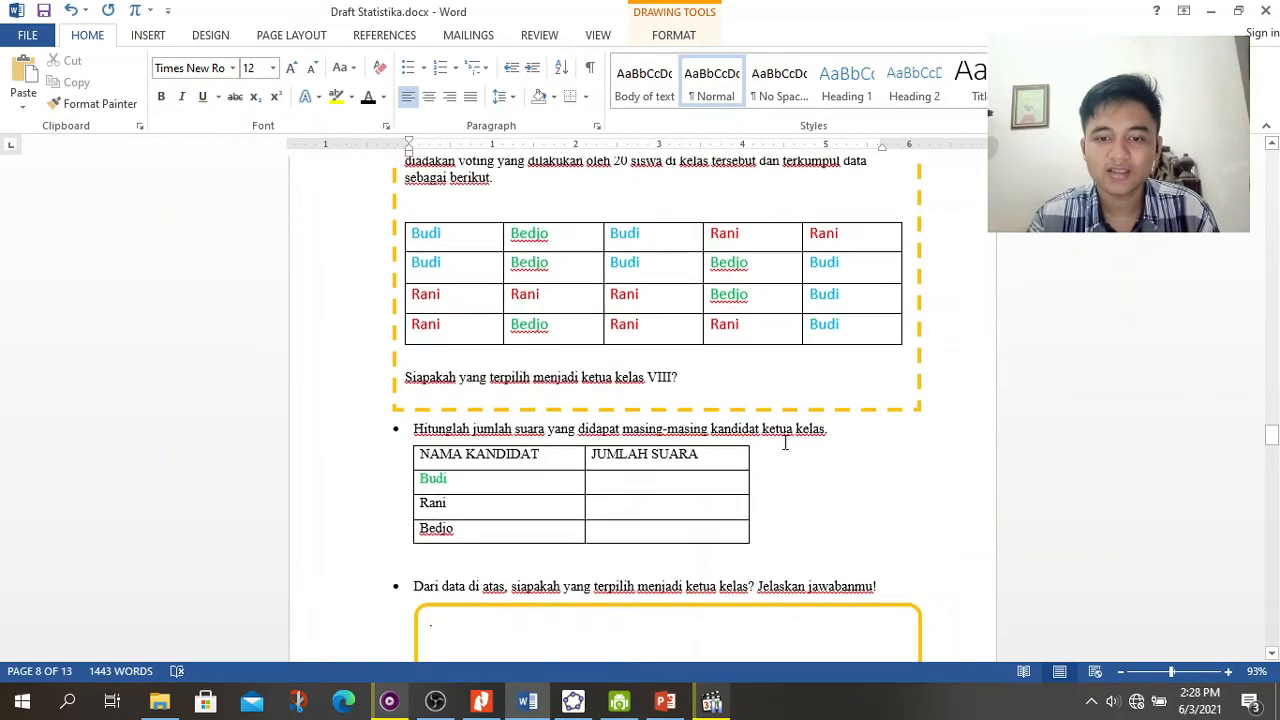
{"action": "scroll", "coordinate": [700, 306], "scroll_direction": "up", "scroll_amount": 2}
{"action": "scroll", "coordinate": [490, 262], "scroll_direction": "down", "scroll_amount": 2}
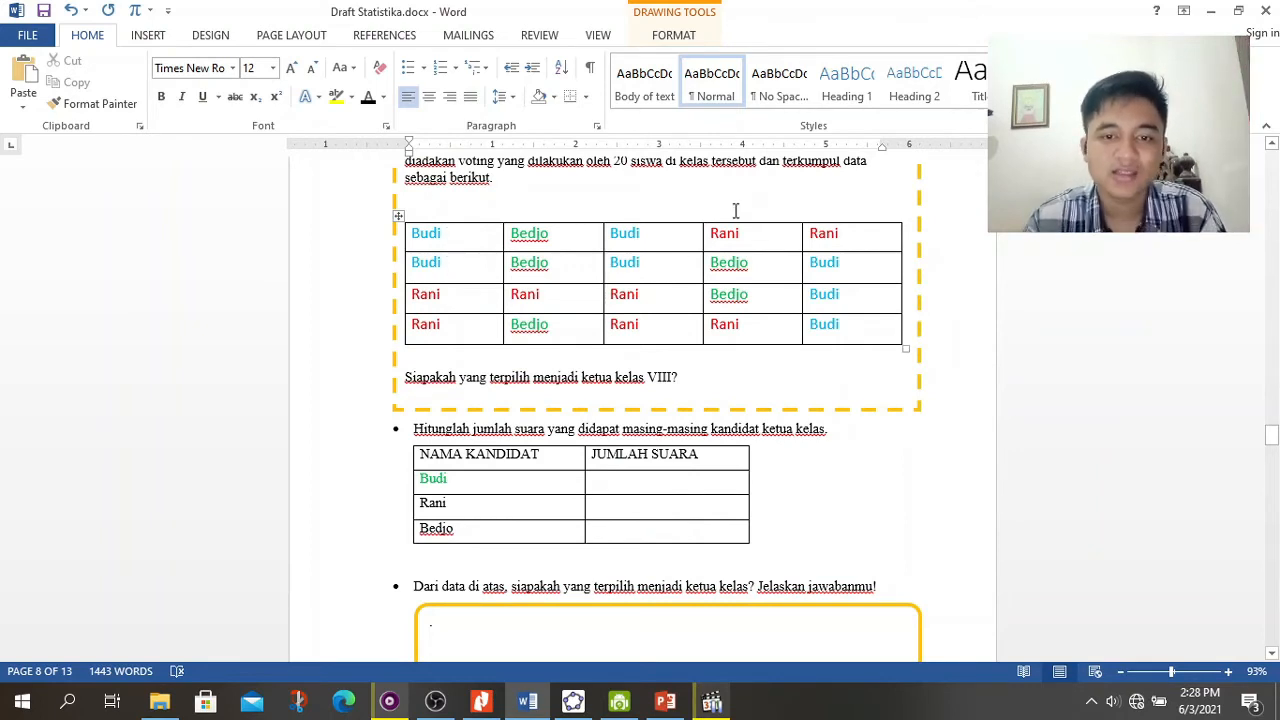
{"action": "left_click", "coordinate": [673, 485]}
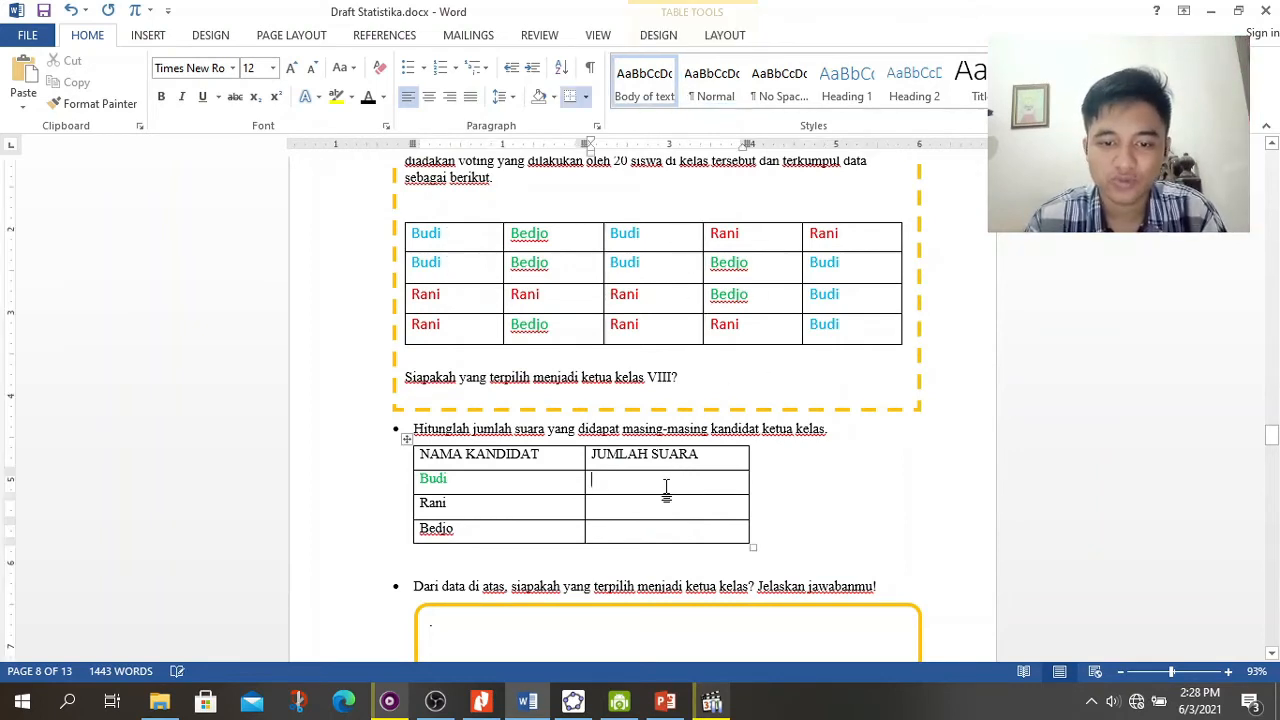
{"action": "type", "text": "7"}
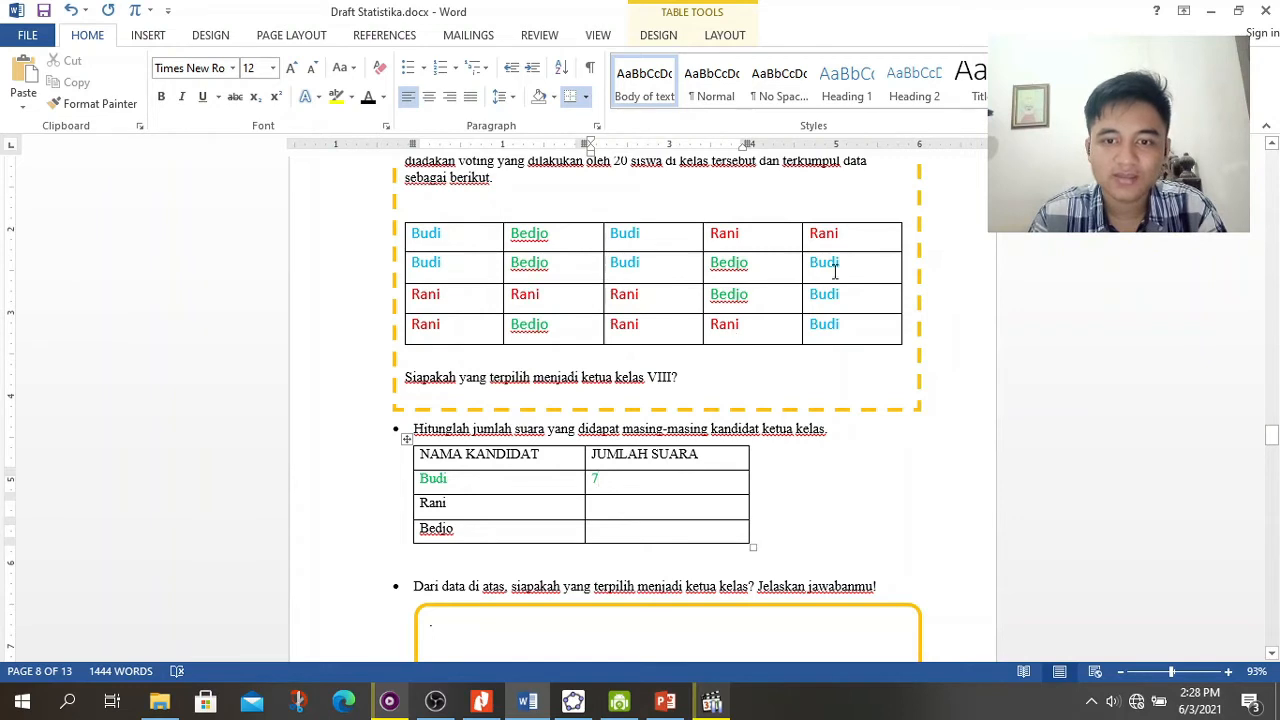
{"action": "left_click", "coordinate": [615, 505]}
{"action": "type", "text": "8"}
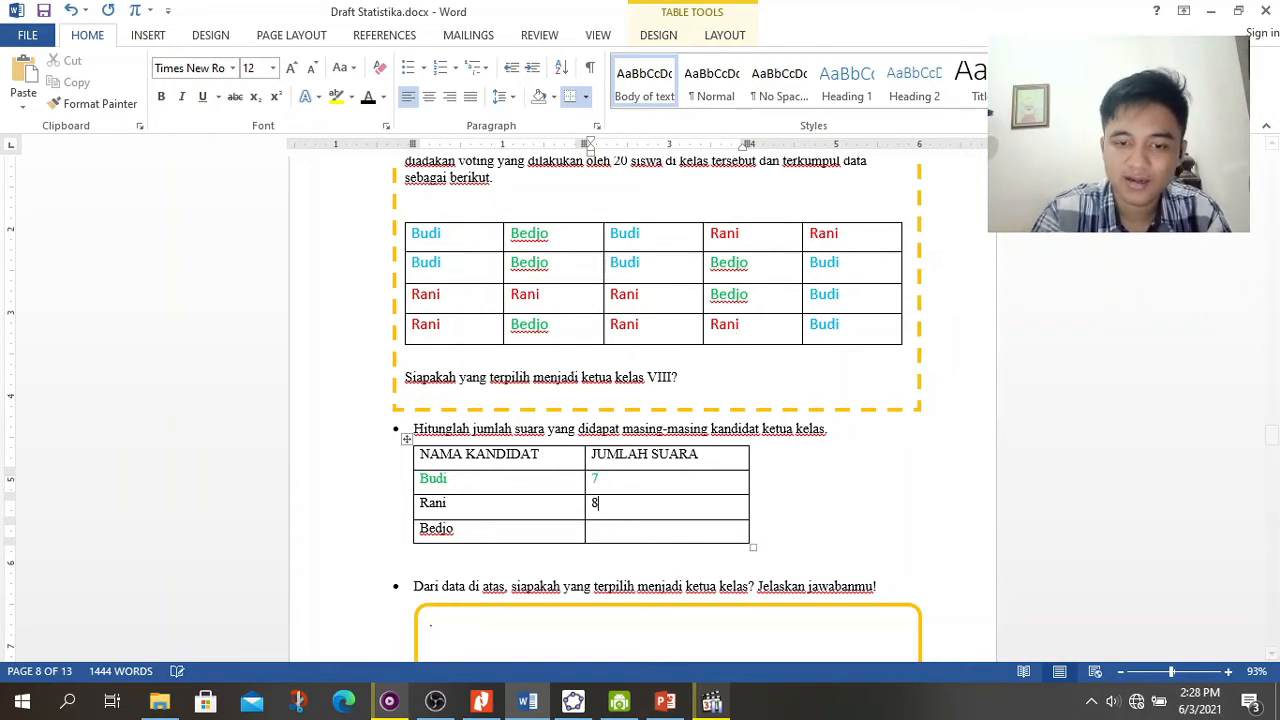
{"action": "left_click", "coordinate": [620, 530]}
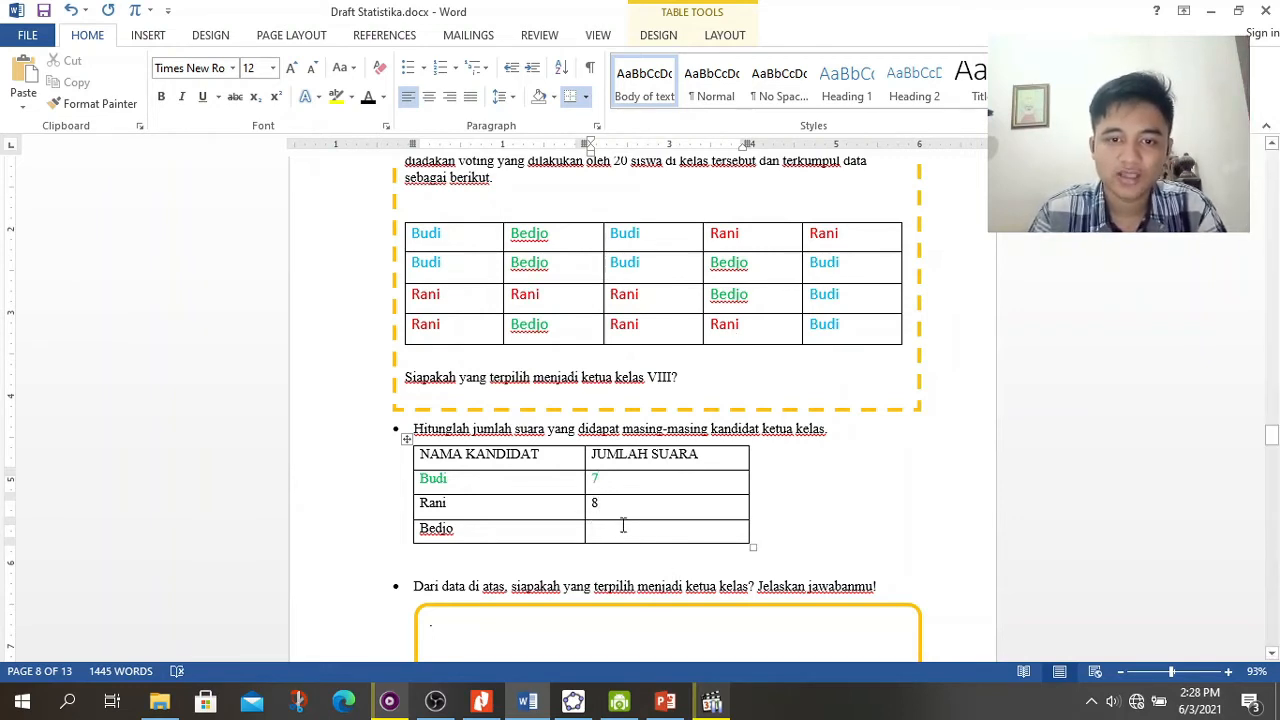
{"action": "type", "text": "5"}
Step: Answer the class-leader question in its box with the name of the candidate with most votes, followed by ", dia memegang poin suara terbanyak"
{"action": "scroll", "coordinate": [640, 549], "scroll_direction": "down", "scroll_amount": 3}
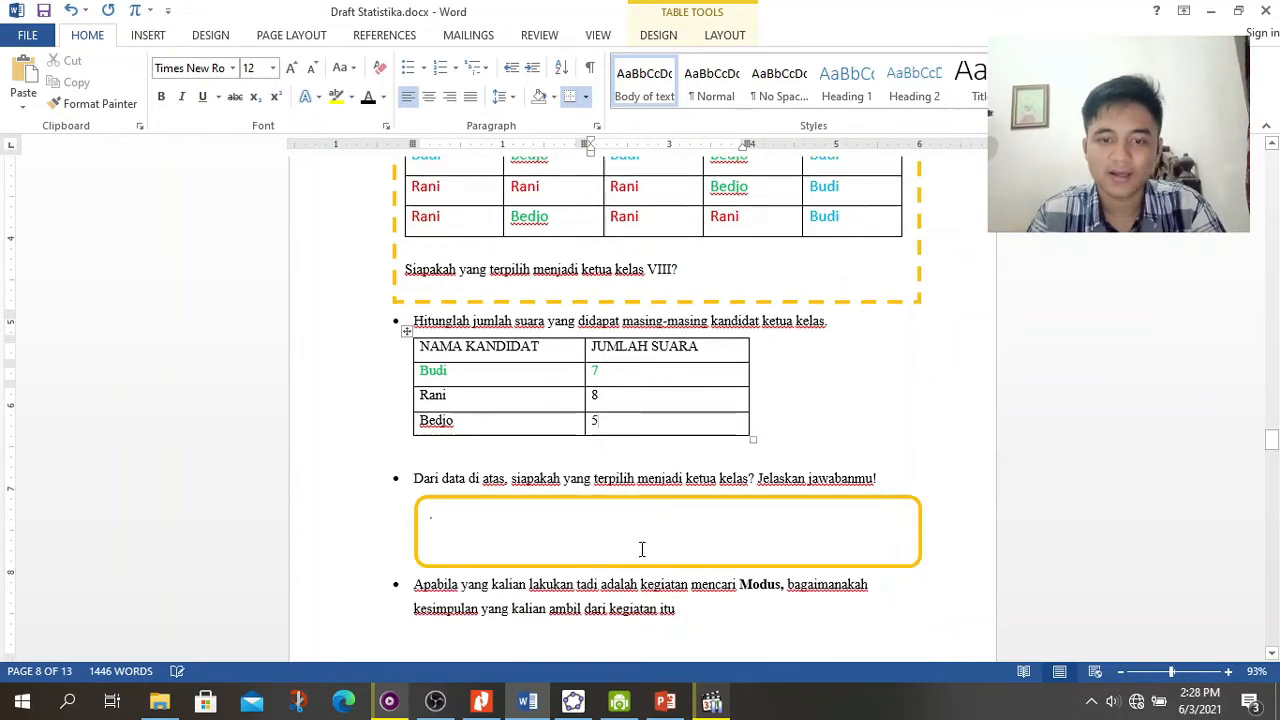
{"action": "scroll", "coordinate": [699, 444], "scroll_direction": "up", "scroll_amount": 2}
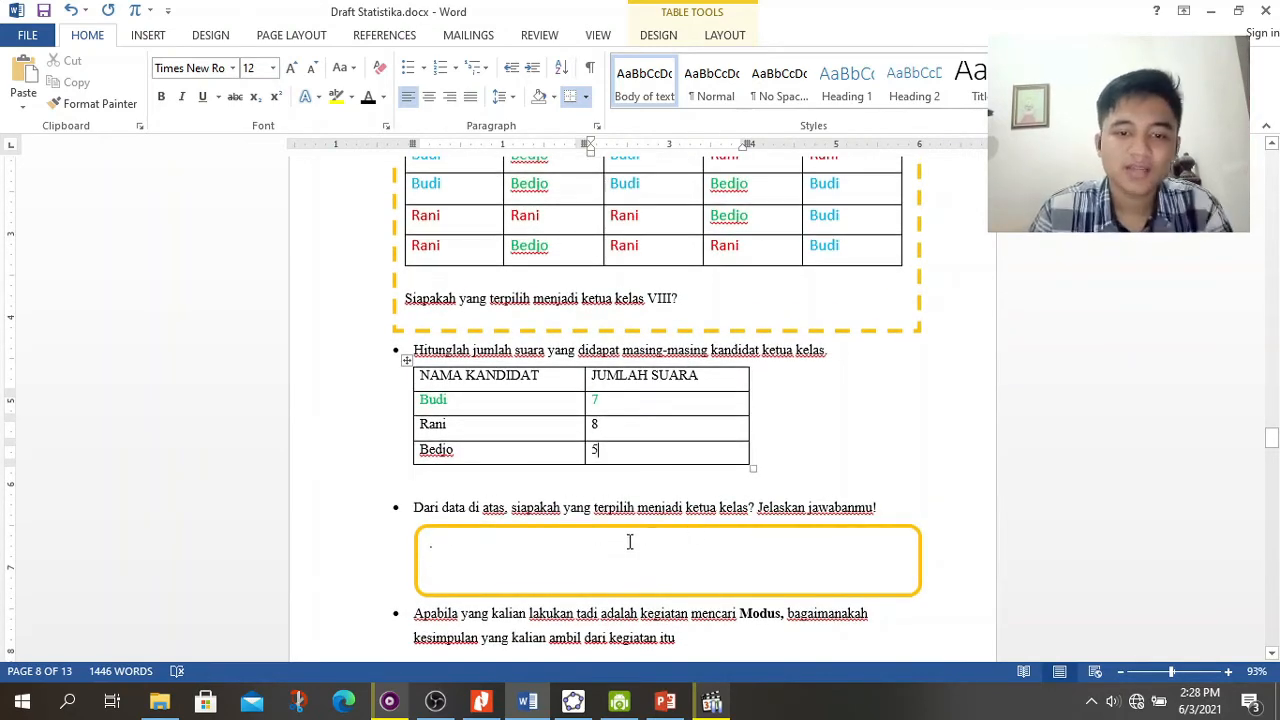
{"action": "left_click", "coordinate": [640, 571]}
{"action": "left_click", "coordinate": [610, 551]}
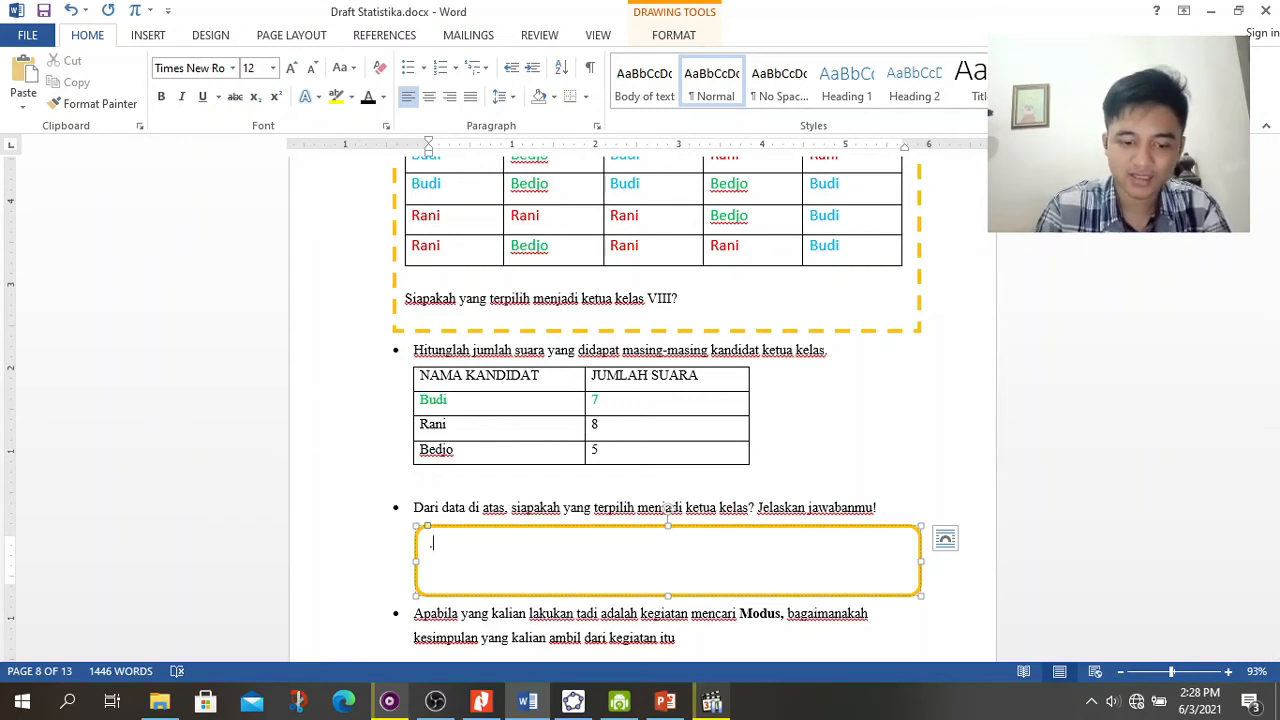
{"action": "type", "text": "Rani, "}
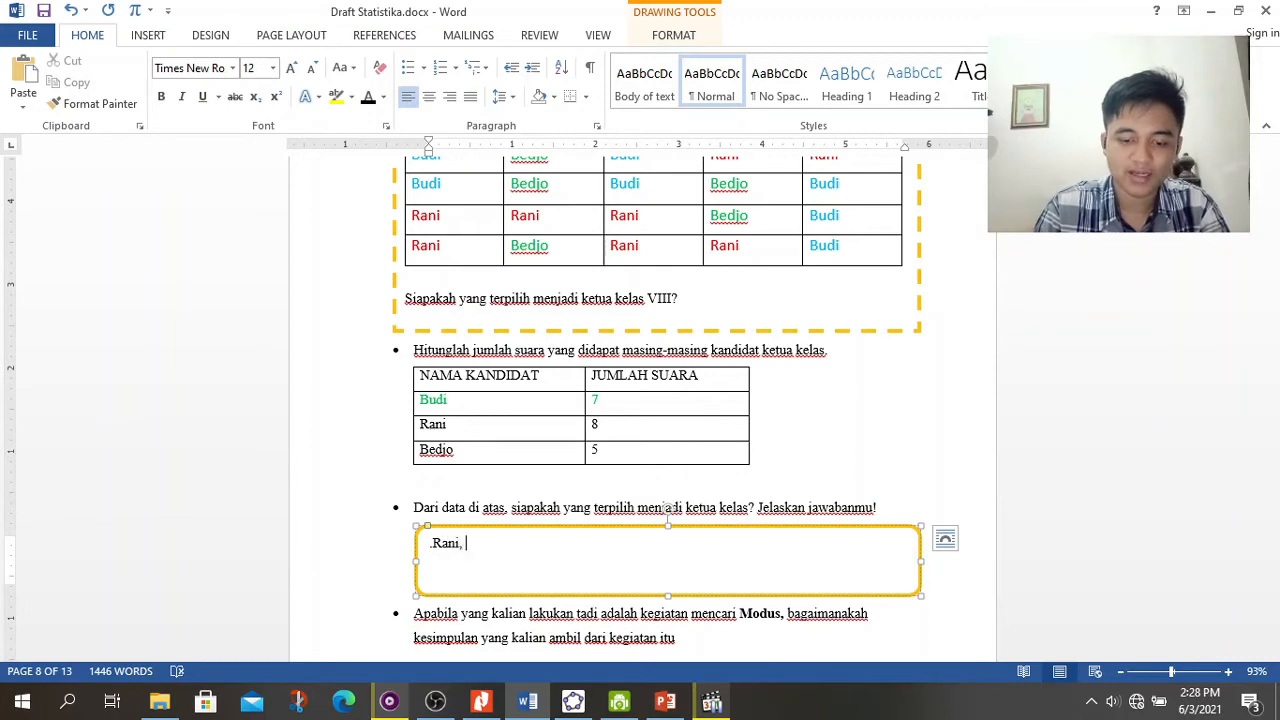
{"action": "type", "text": "dia memegang poin sua"}
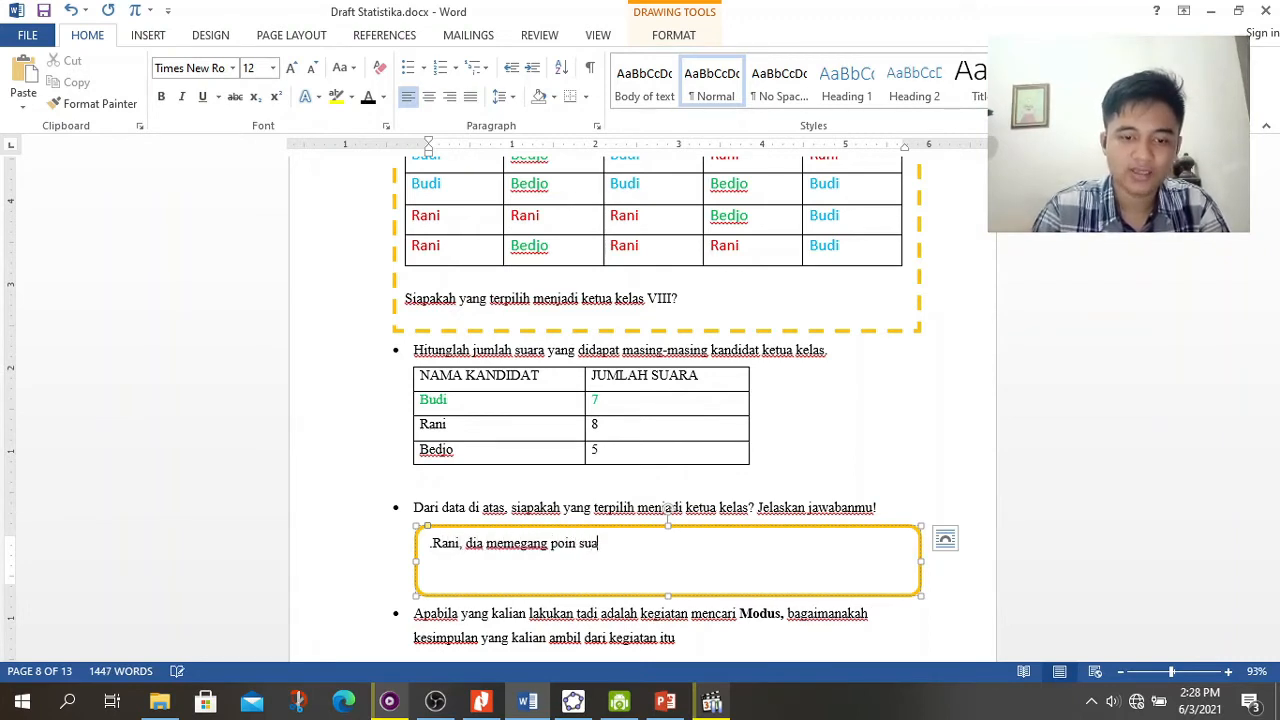
{"action": "type", "text": "ra terbanyak"}
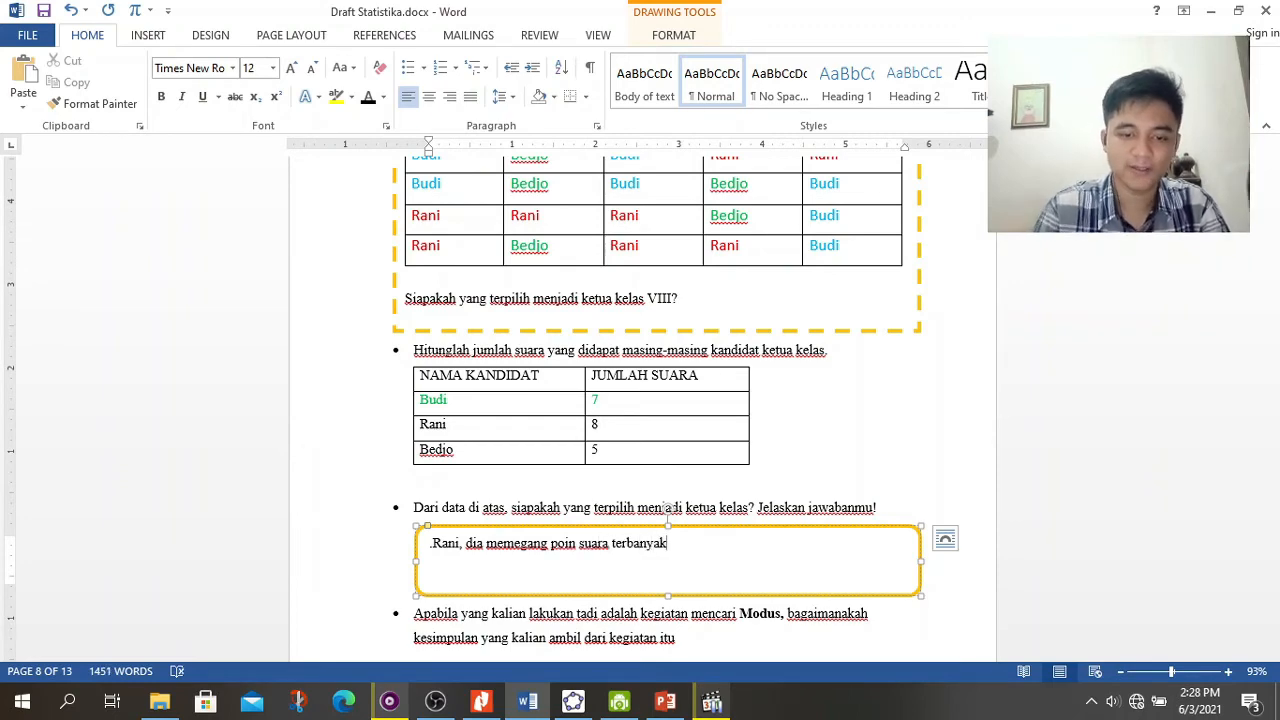
Step: Reveal the hidden definition following "Modus adalah" by setting its font colour to black, including the word "data"
{"action": "scroll", "coordinate": [447, 424], "scroll_direction": "down", "scroll_amount": 5}
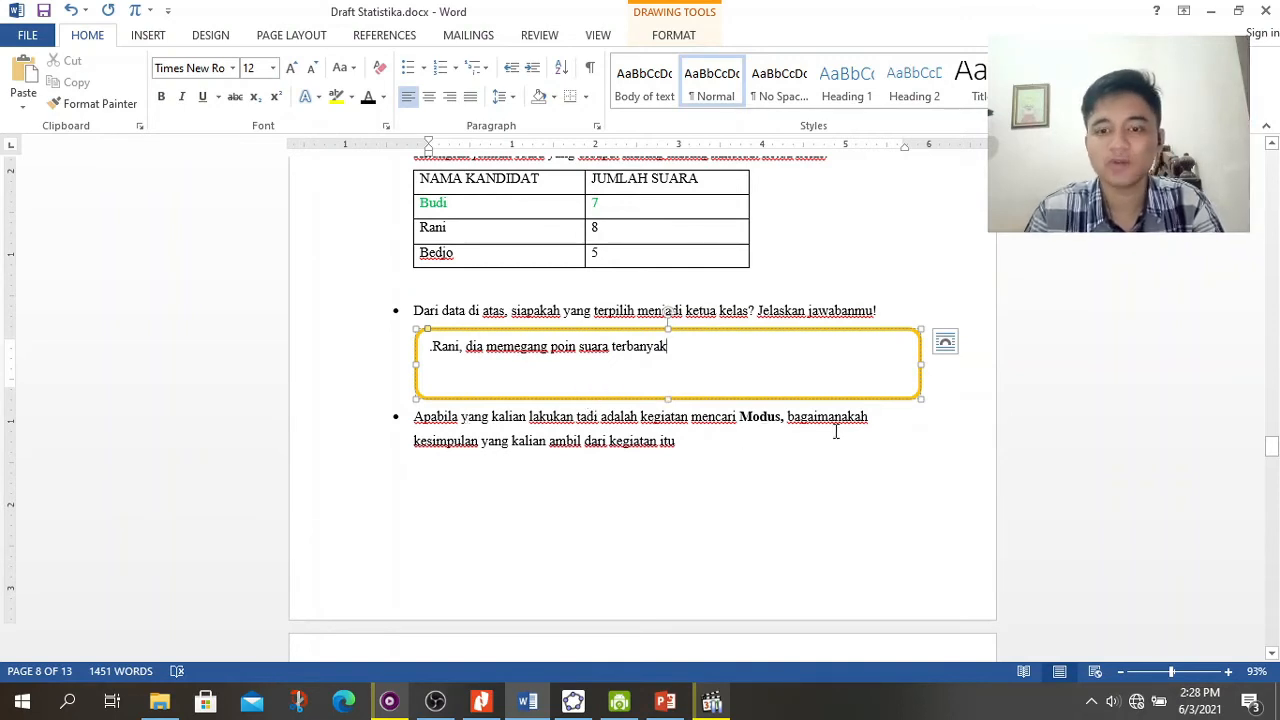
{"action": "key", "text": "ctrl"}
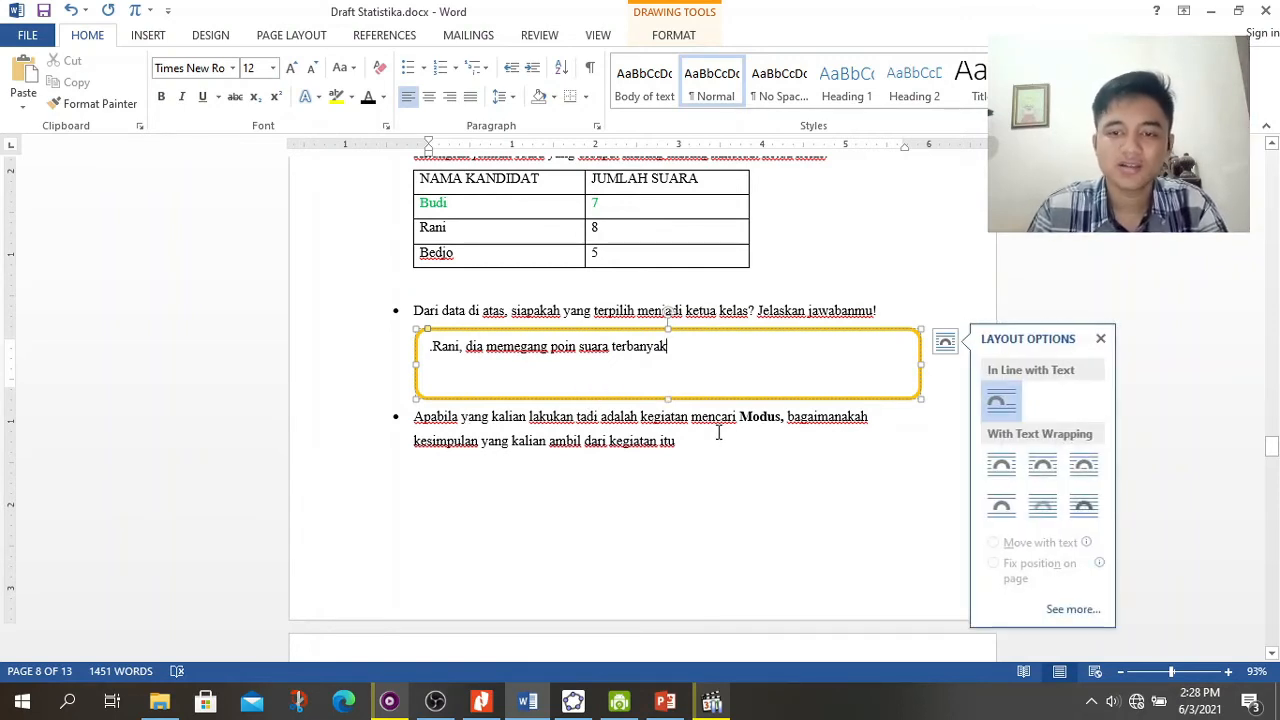
{"action": "scroll", "coordinate": [790, 420], "scroll_direction": "down", "scroll_amount": 5}
{"action": "left_click", "coordinate": [775, 383]}
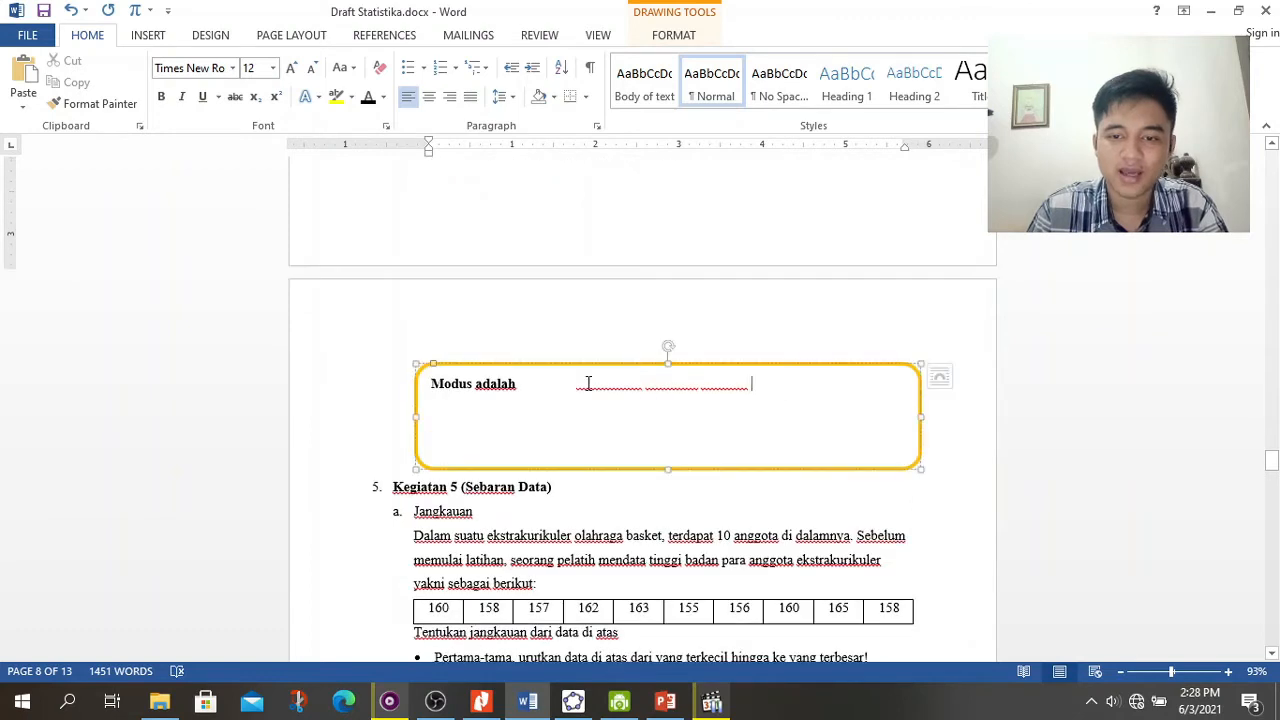
{"action": "left_click_drag", "start_coordinate": [588, 383], "coordinate": [523, 379]}
{"action": "left_click", "coordinate": [368, 98]}
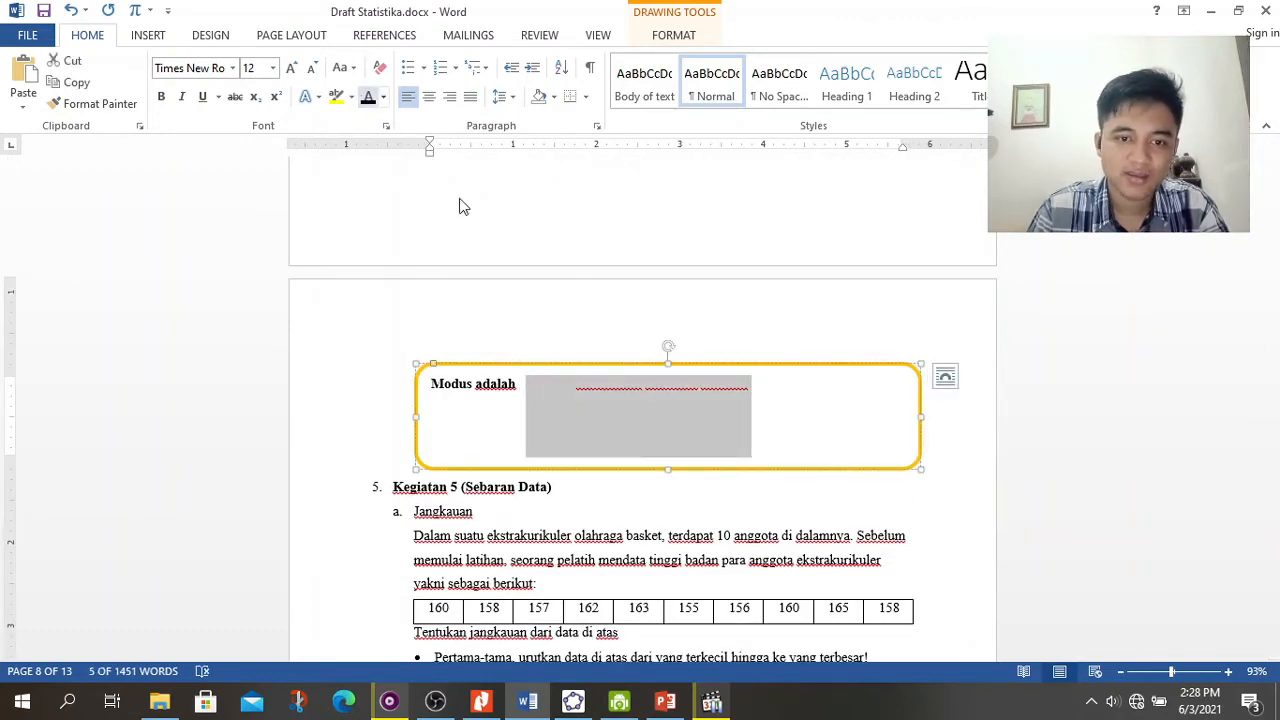
{"action": "double_click", "coordinate": [523, 383]}
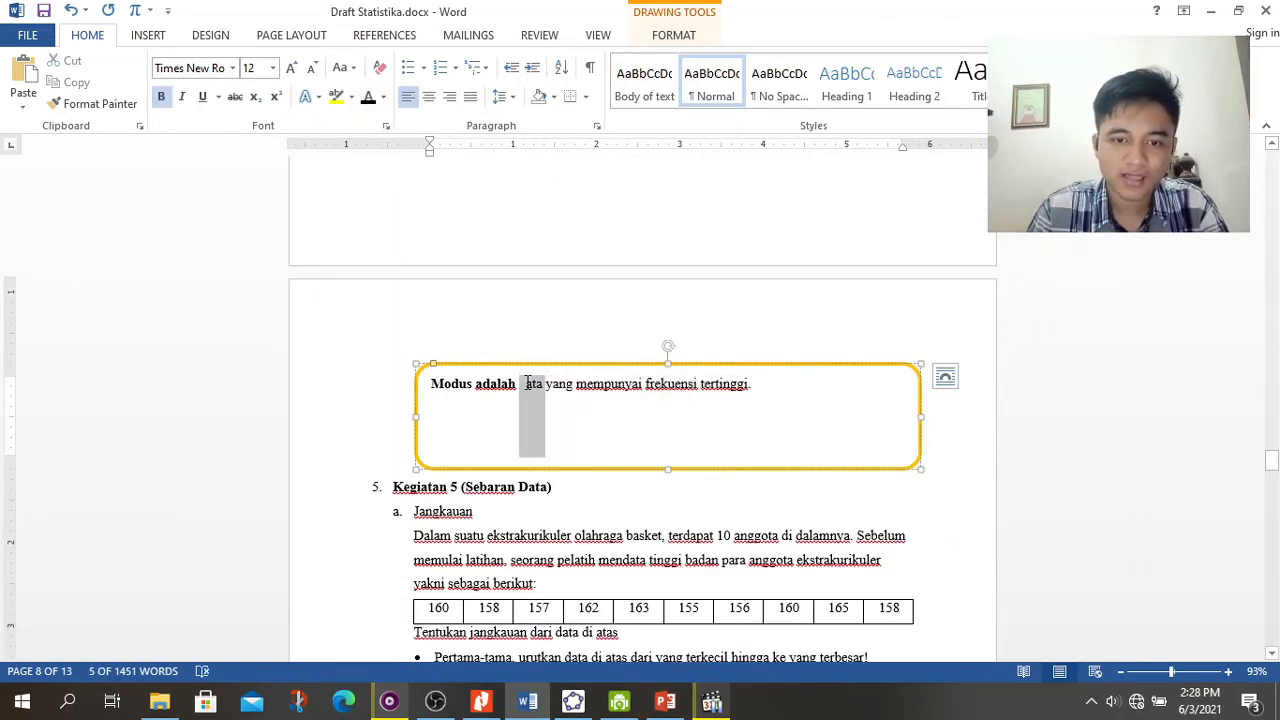
{"action": "left_click", "coordinate": [368, 98]}
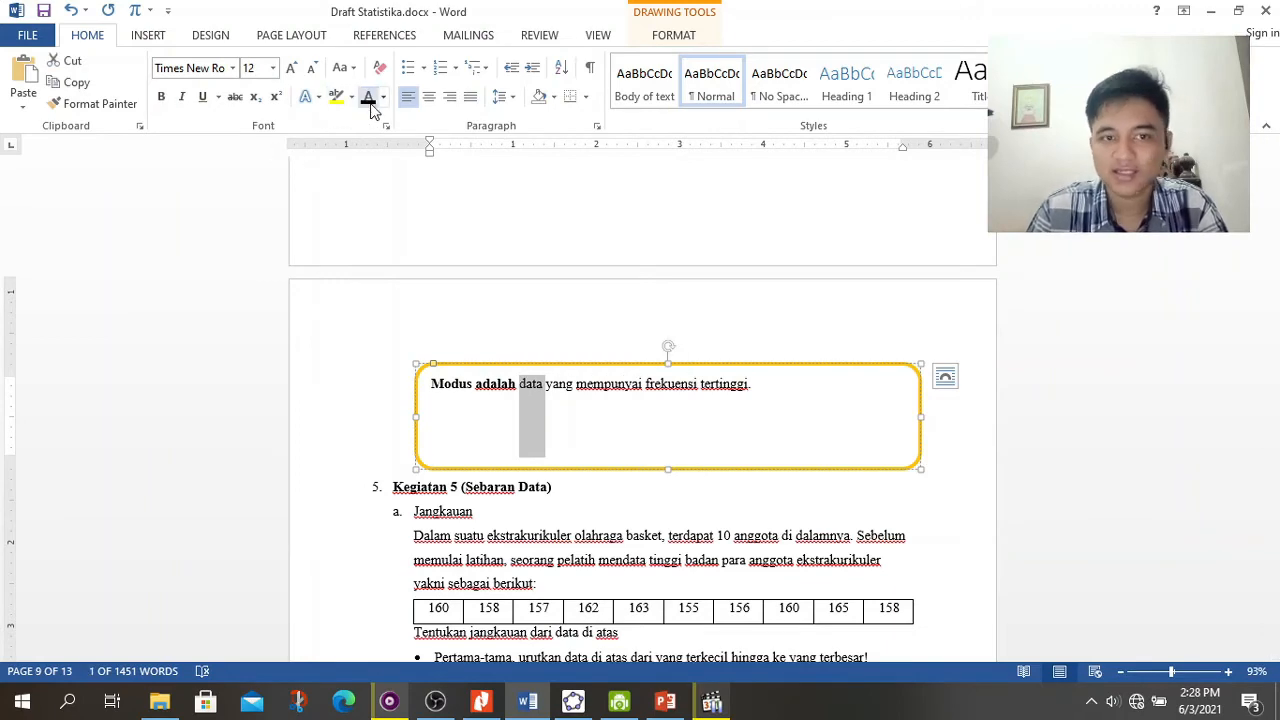
{"action": "scroll", "coordinate": [458, 245], "scroll_direction": "down", "scroll_amount": 3}
{"action": "scroll", "coordinate": [461, 251], "scroll_direction": "up", "scroll_amount": 5}
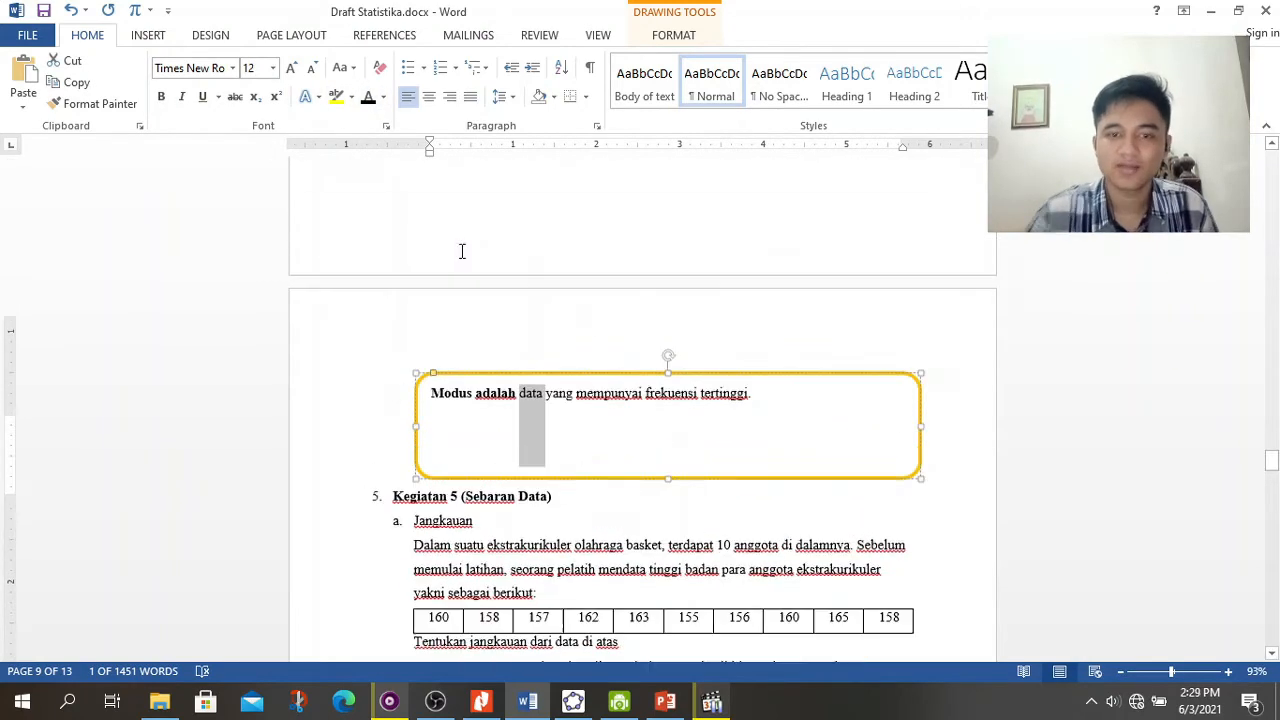
{"action": "scroll", "coordinate": [620, 335], "scroll_direction": "up", "scroll_amount": 4}
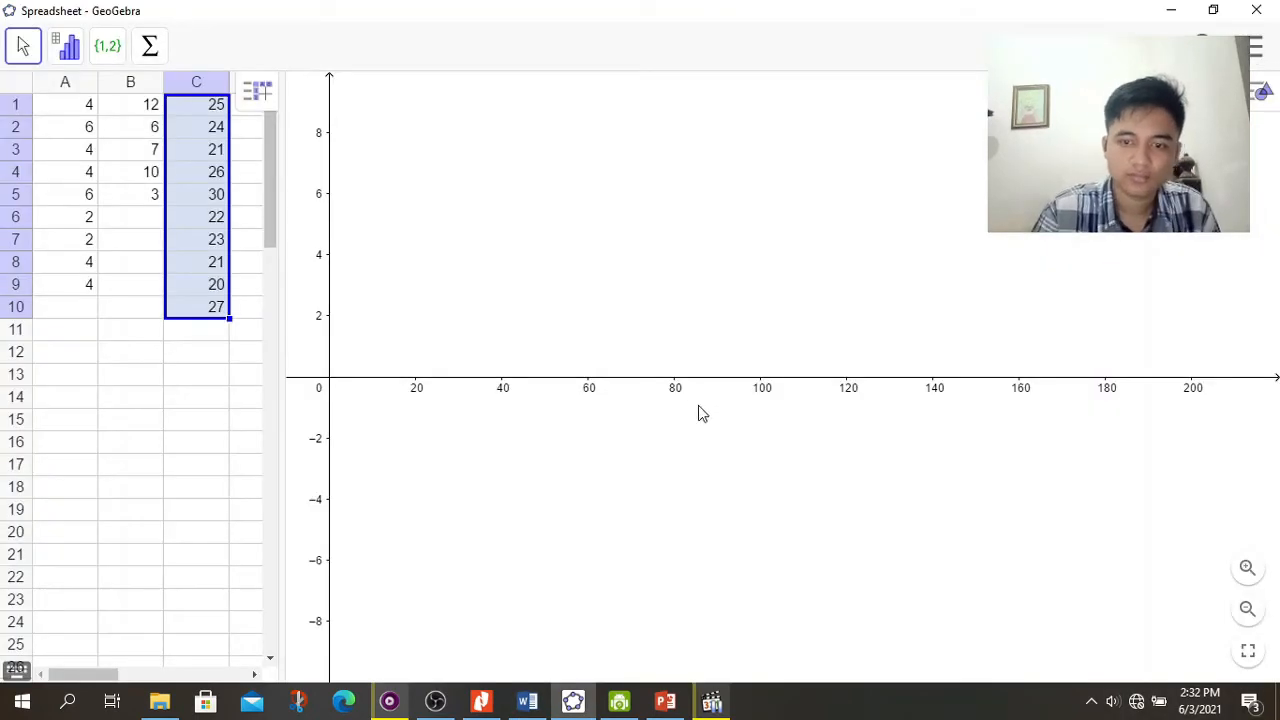
Step: In GeoGebra, widen the spreadsheet view and create a list from cells C1 to C10
{"action": "mouse_move", "coordinate": [537, 701]}
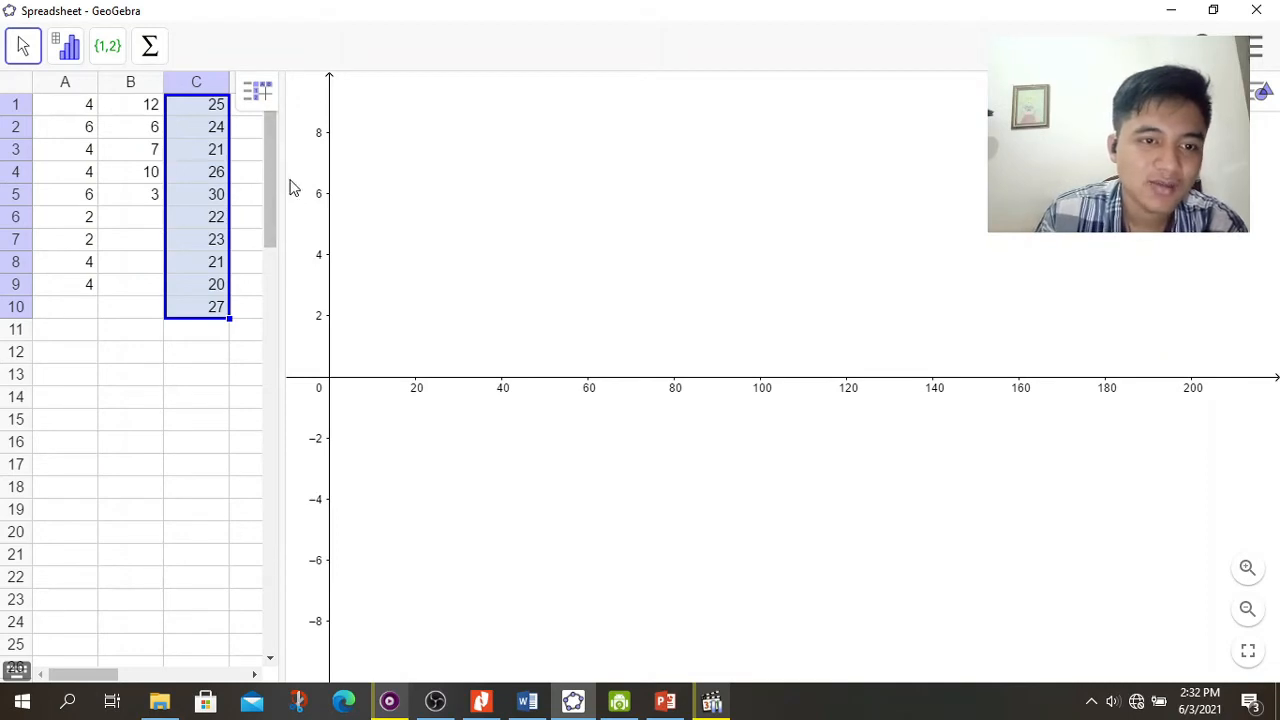
{"action": "left_click_drag", "start_coordinate": [283, 196], "coordinate": [405, 200]}
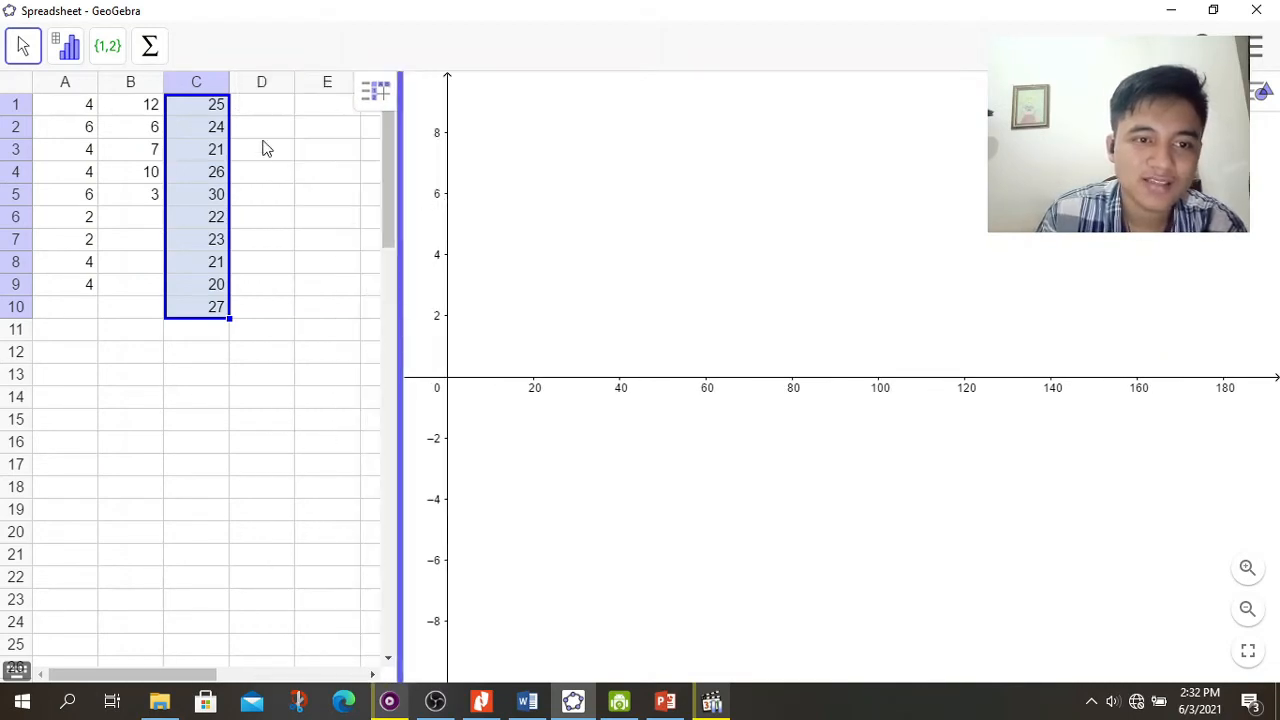
{"action": "left_click", "coordinate": [210, 110]}
{"action": "left_click_drag", "start_coordinate": [200, 112], "coordinate": [189, 300]}
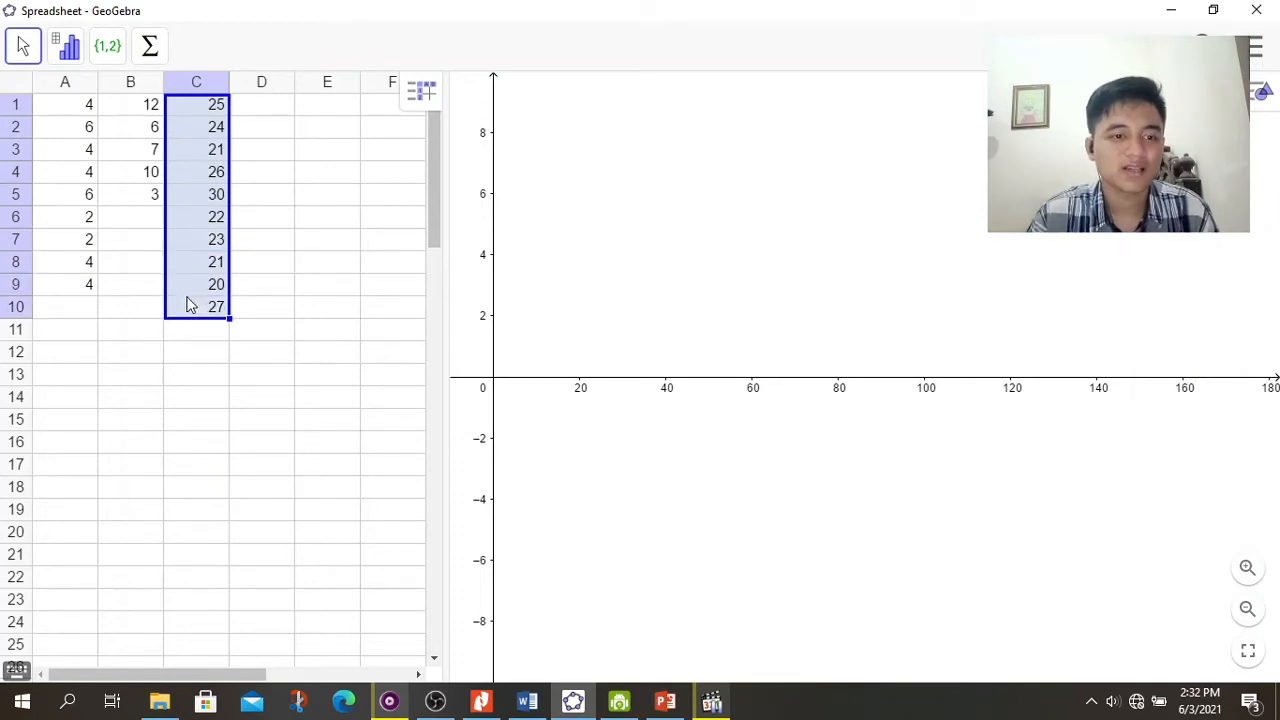
{"action": "left_click", "coordinate": [106, 48]}
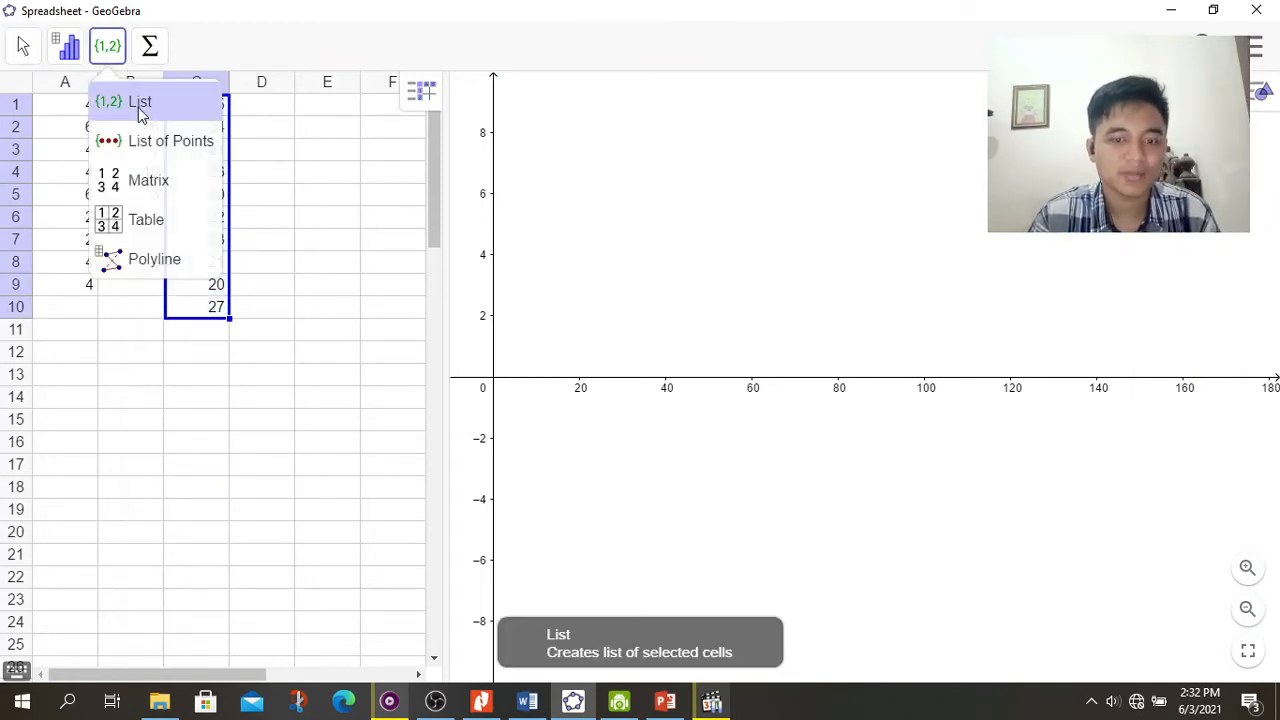
{"action": "left_click", "coordinate": [140, 113]}
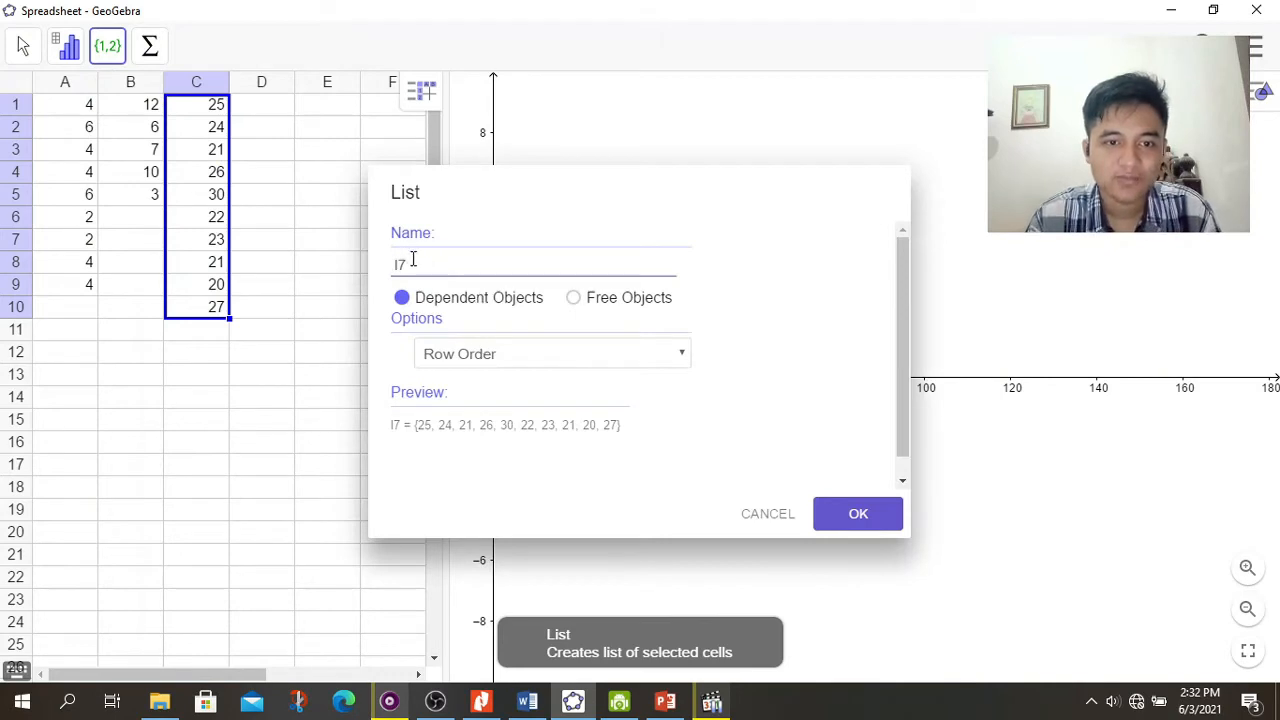
{"action": "left_click", "coordinate": [862, 516]}
Step: Run a One Variable Analysis on cells C1 to C10 and show the statistics table beside the histogram, widening the graphics view
{"action": "left_click", "coordinate": [190, 113]}
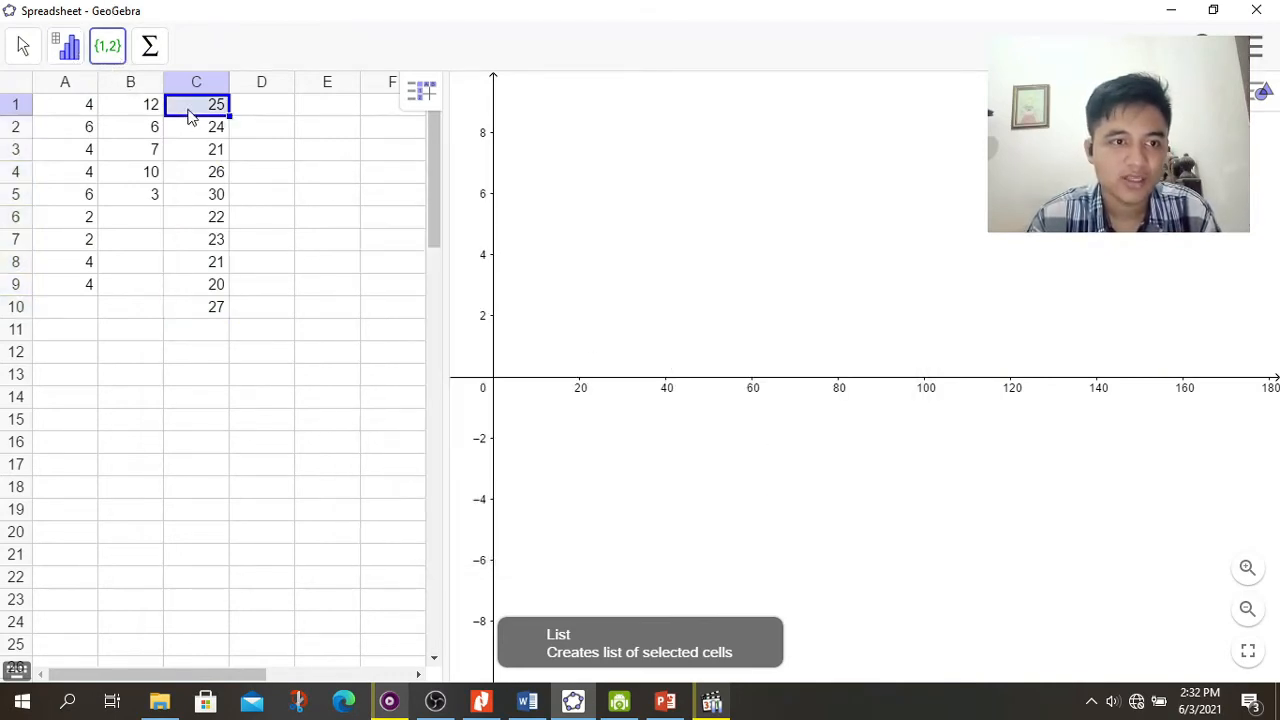
{"action": "left_click_drag", "start_coordinate": [197, 133], "coordinate": [197, 306]}
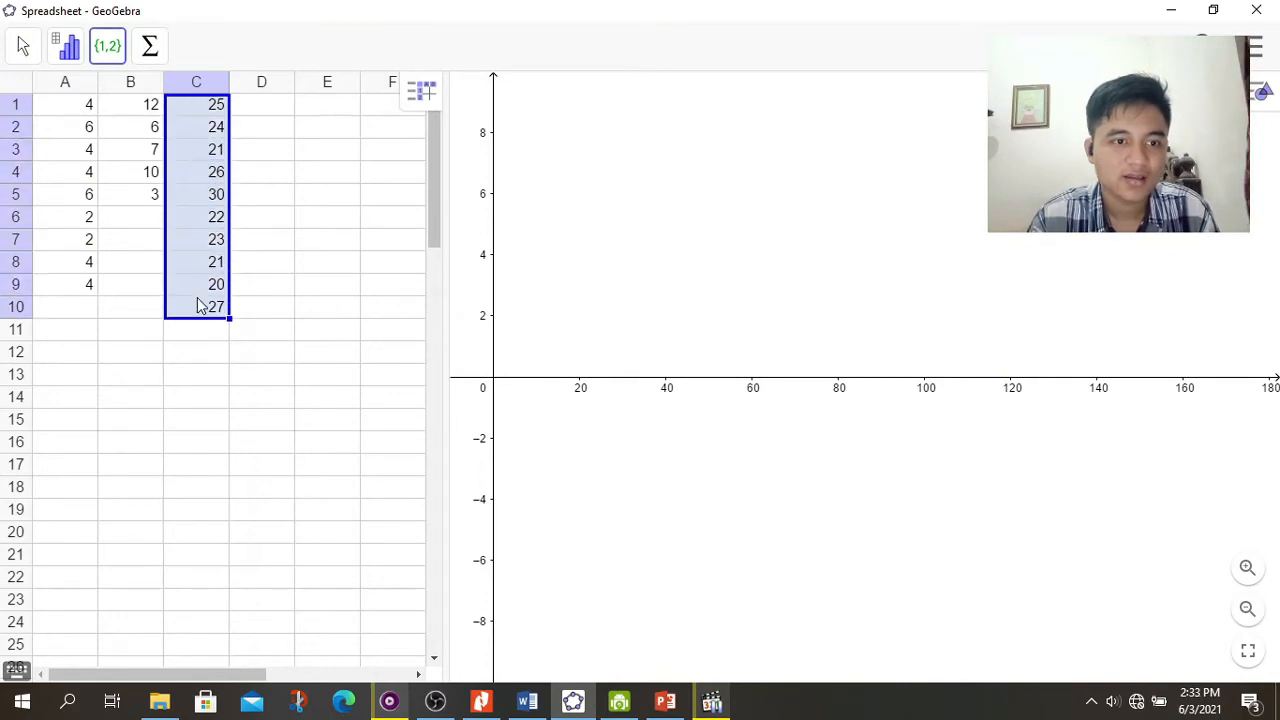
{"action": "left_click", "coordinate": [66, 58]}
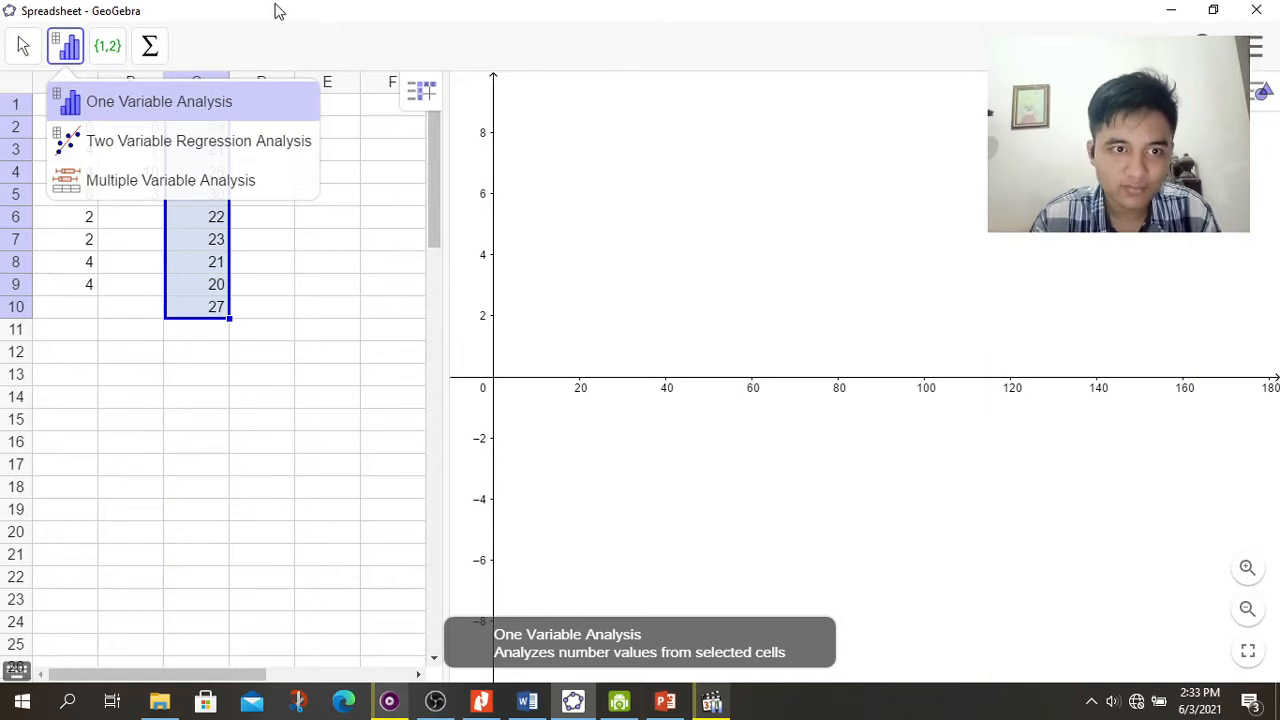
{"action": "left_click", "coordinate": [253, 101]}
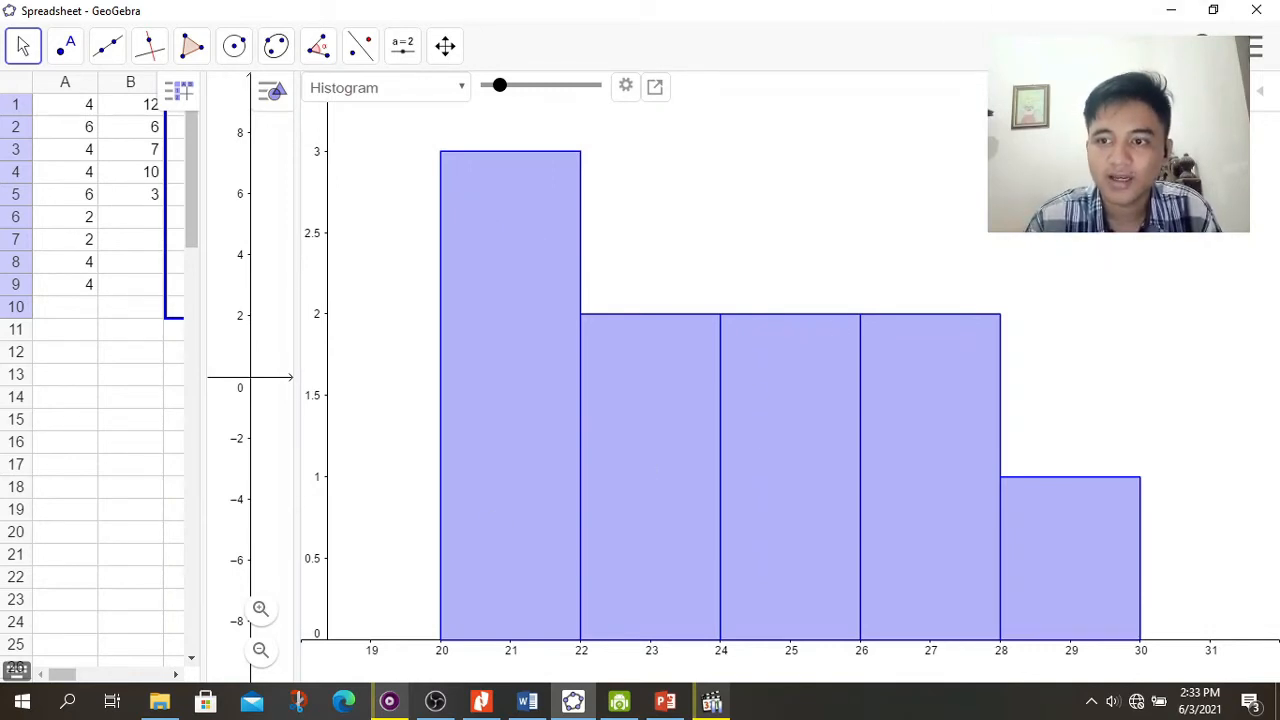
{"action": "left_click", "coordinate": [1130, 91]}
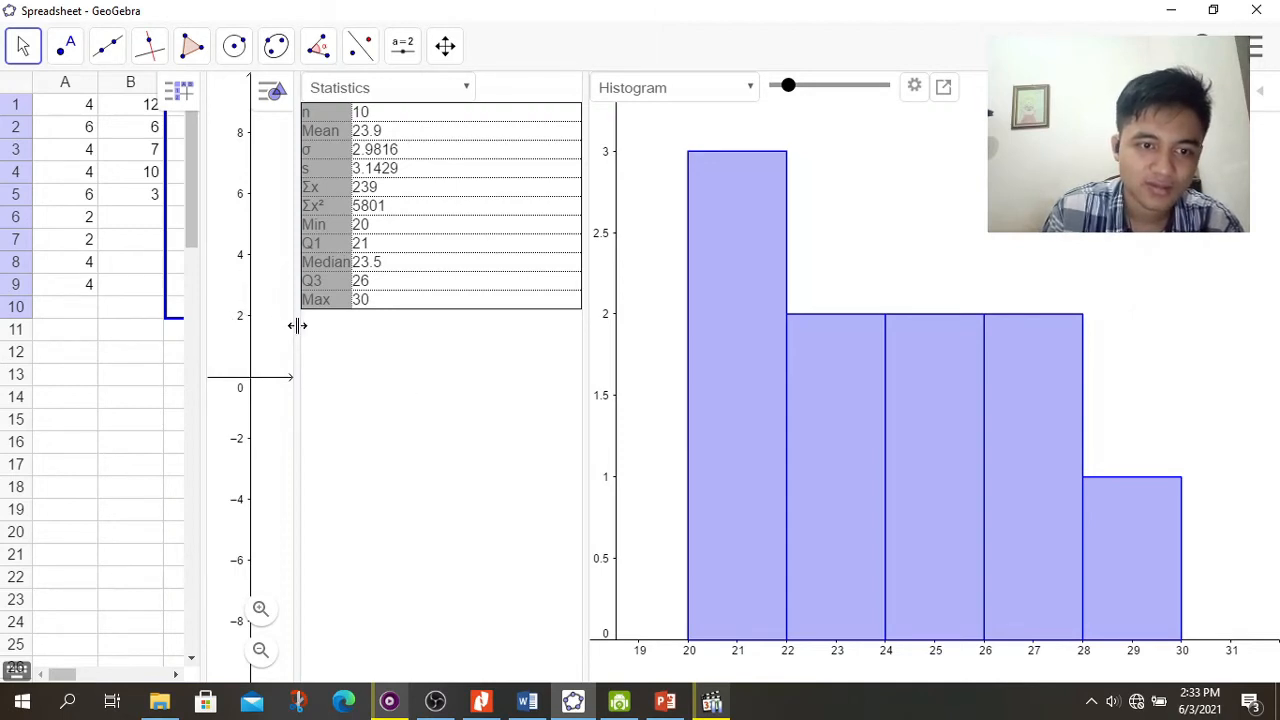
{"action": "left_click_drag", "start_coordinate": [297, 327], "coordinate": [413, 320]}
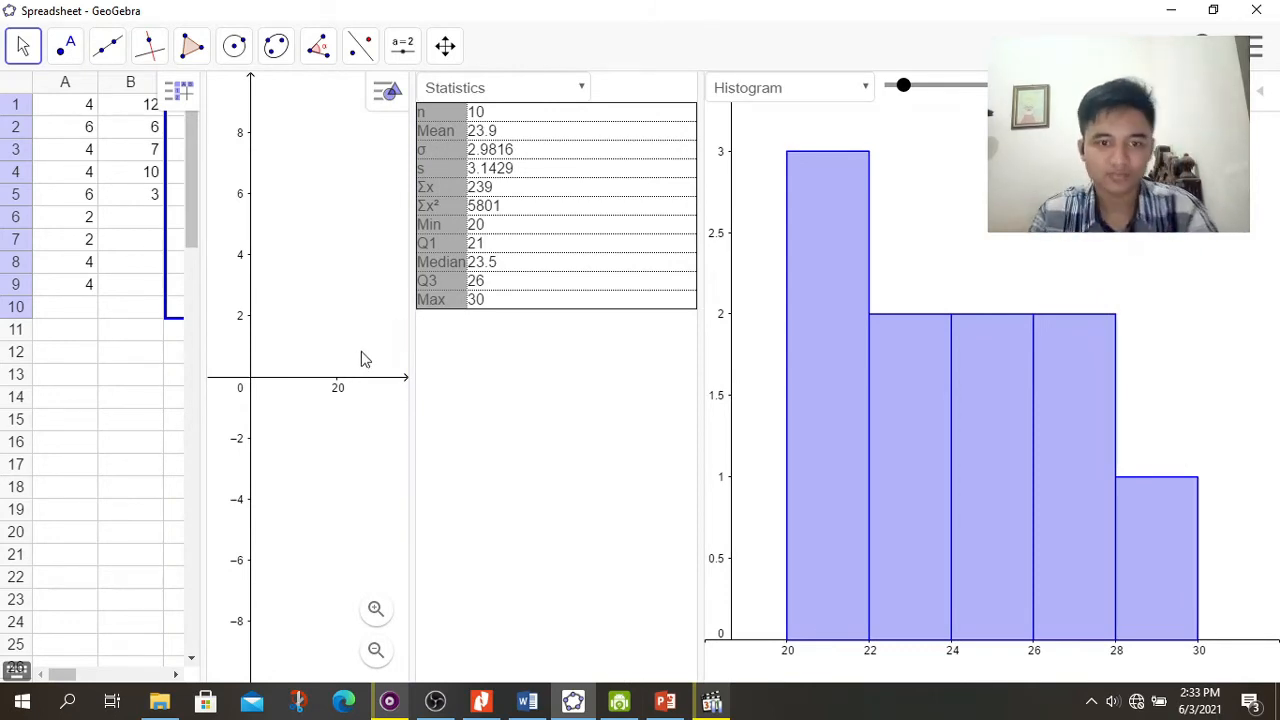
Step: In the Word worksheet, fill the first Jangkauan answer box with the sorted heights "155, 156, 157, 158, 158, 160, 160, 162, 163."
{"action": "left_click_drag", "start_coordinate": [207, 270], "coordinate": [216, 268]}
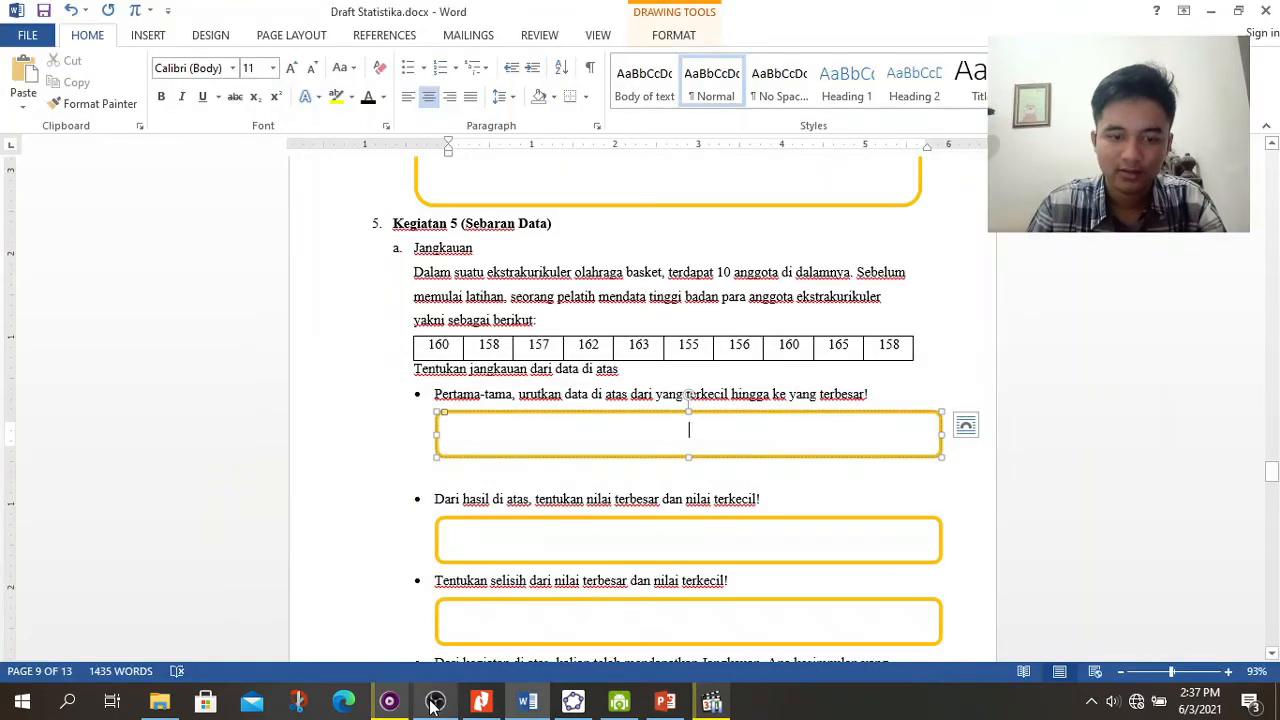
{"action": "left_click", "coordinate": [522, 703]}
{"action": "left_click", "coordinate": [522, 703]}
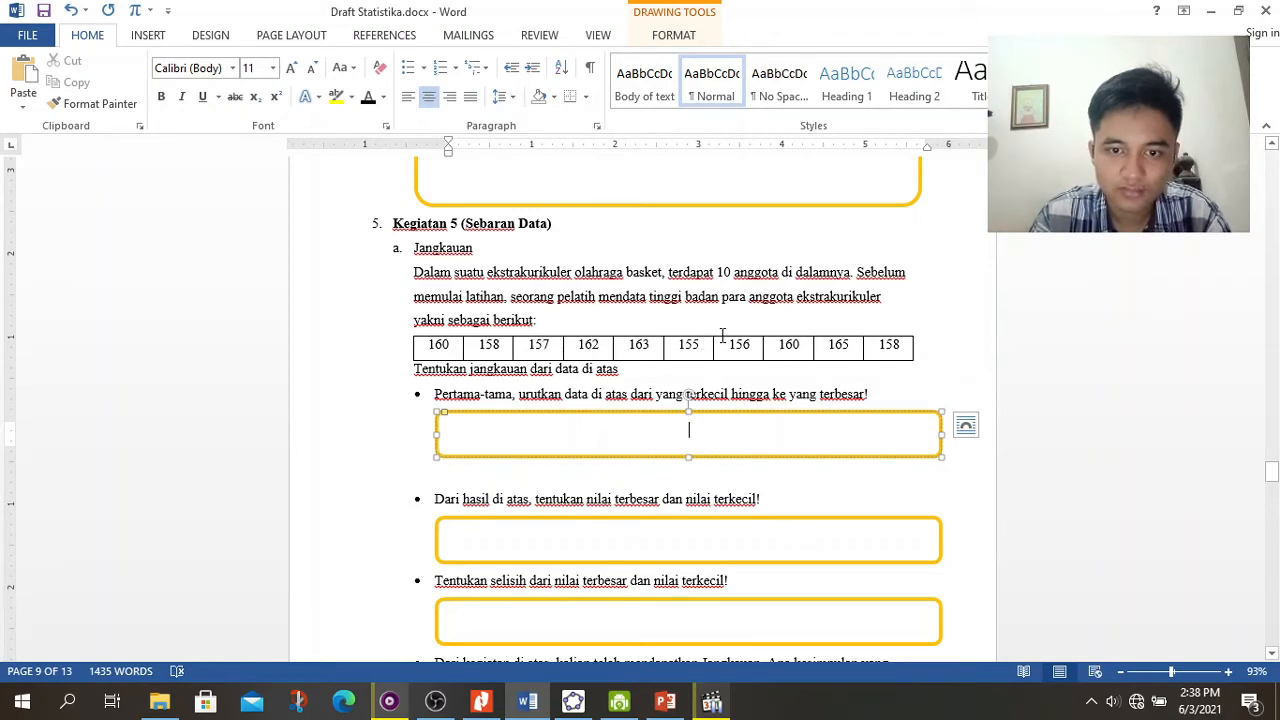
{"action": "type", "text": "155"}
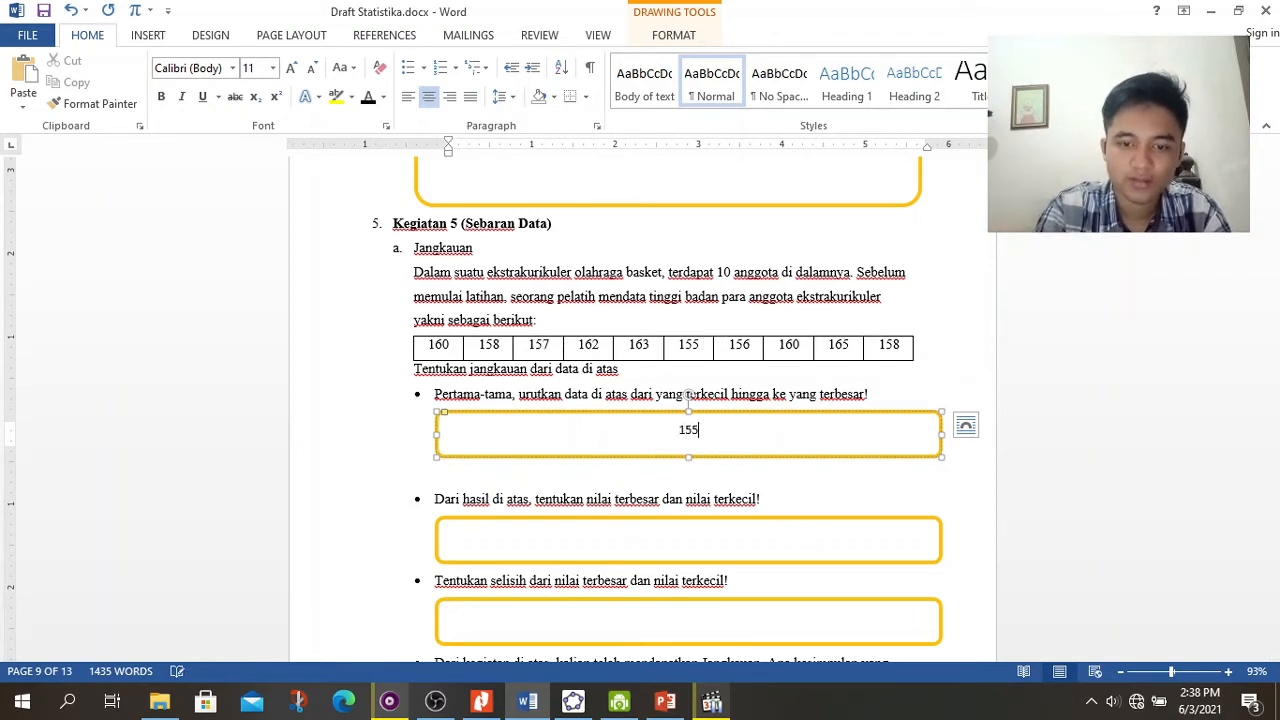
{"action": "type", "text": ", 156,"}
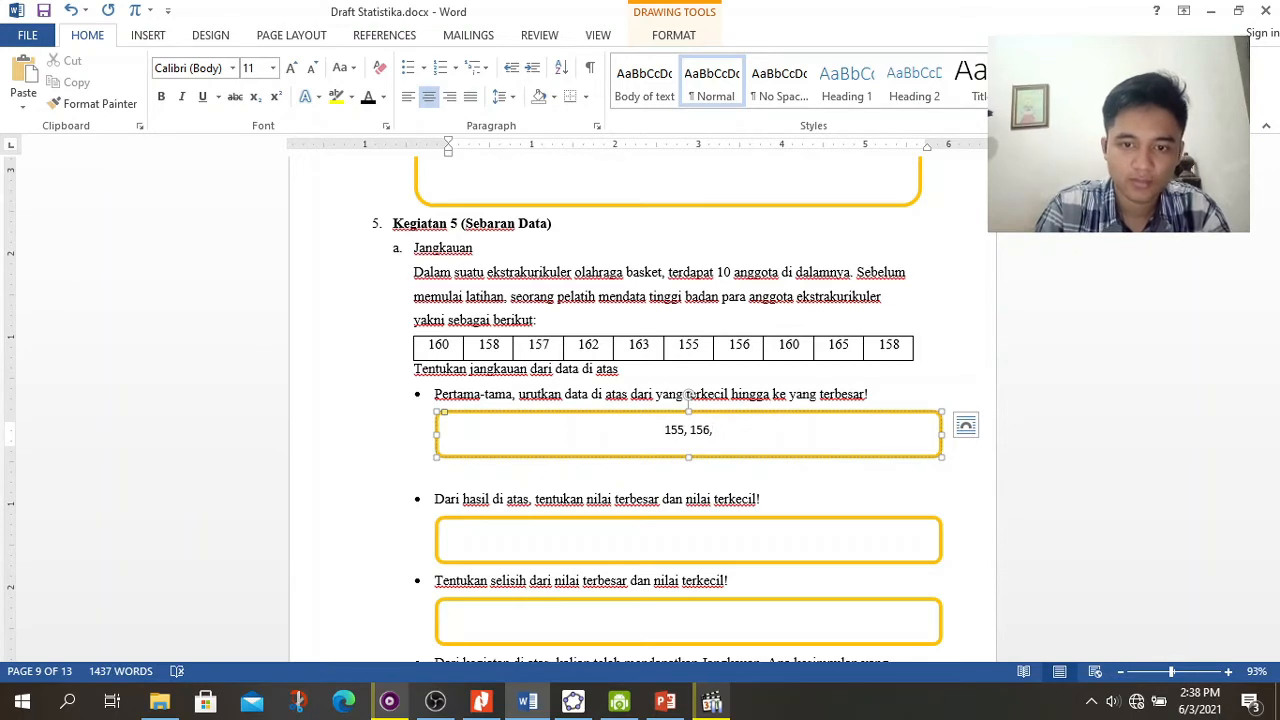
{"action": "type", "text": " 15"}
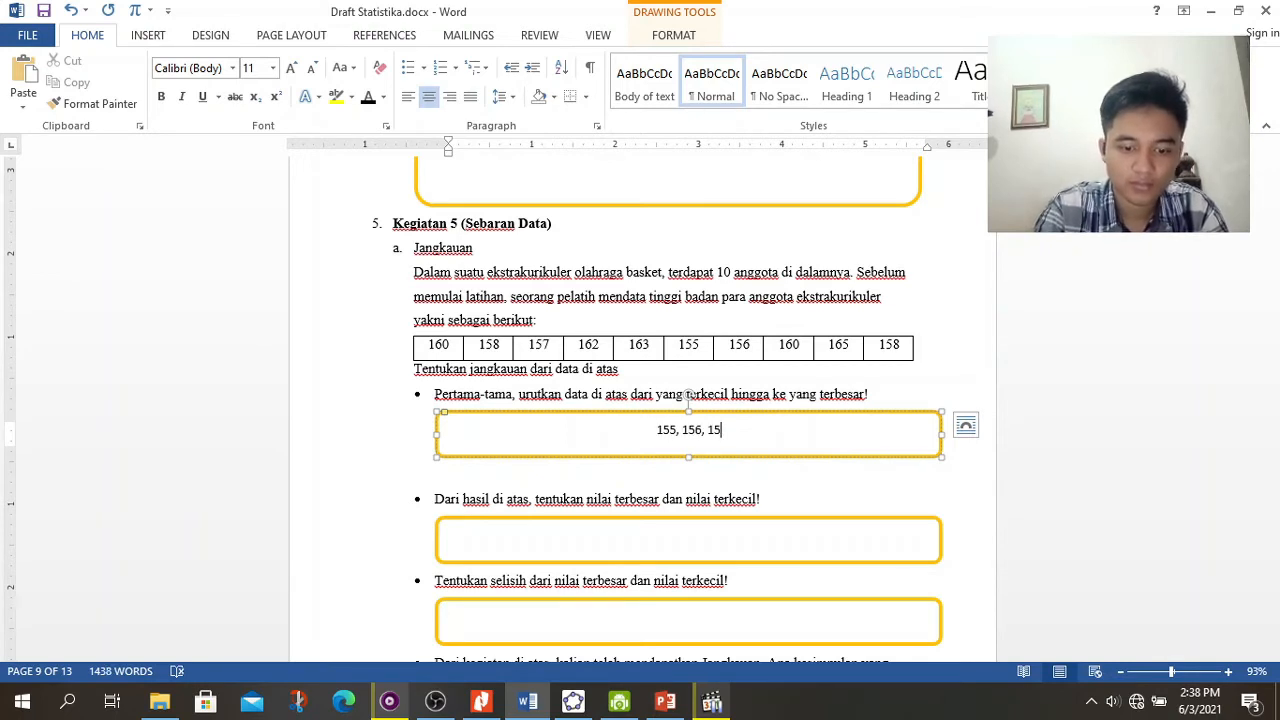
{"action": "type", "text": "7, 1"}
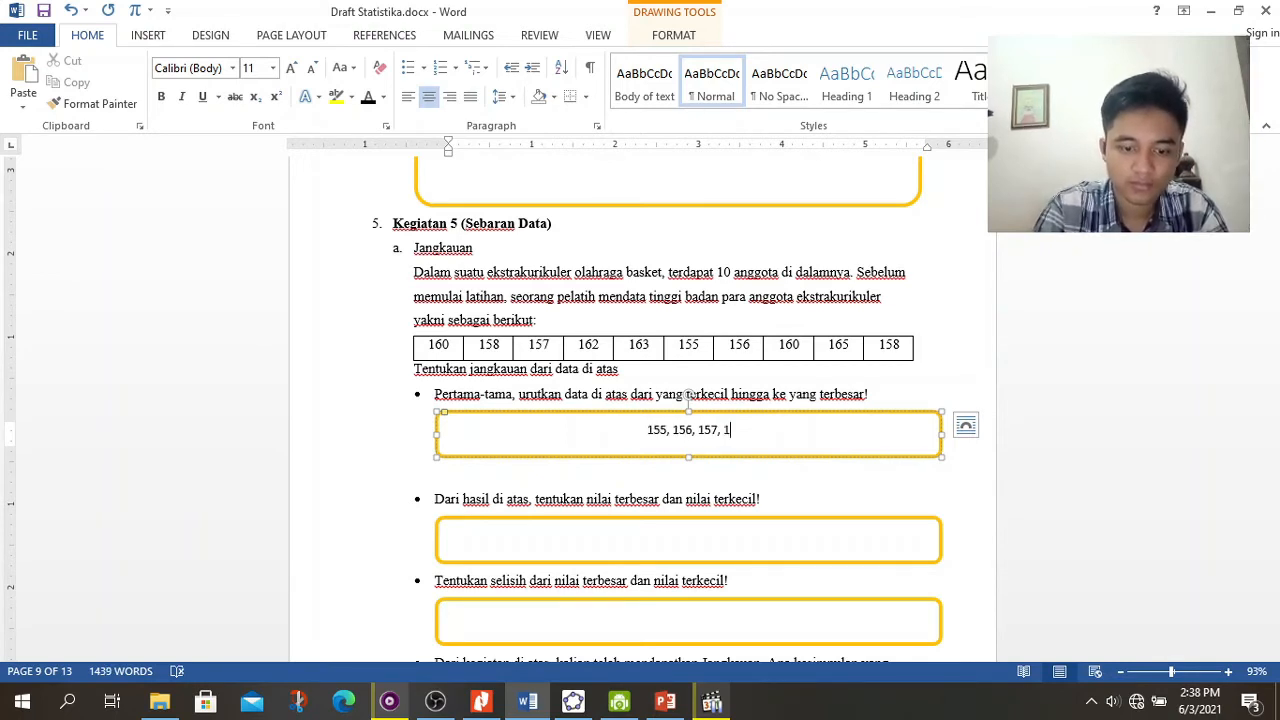
{"action": "type", "text": "58, "}
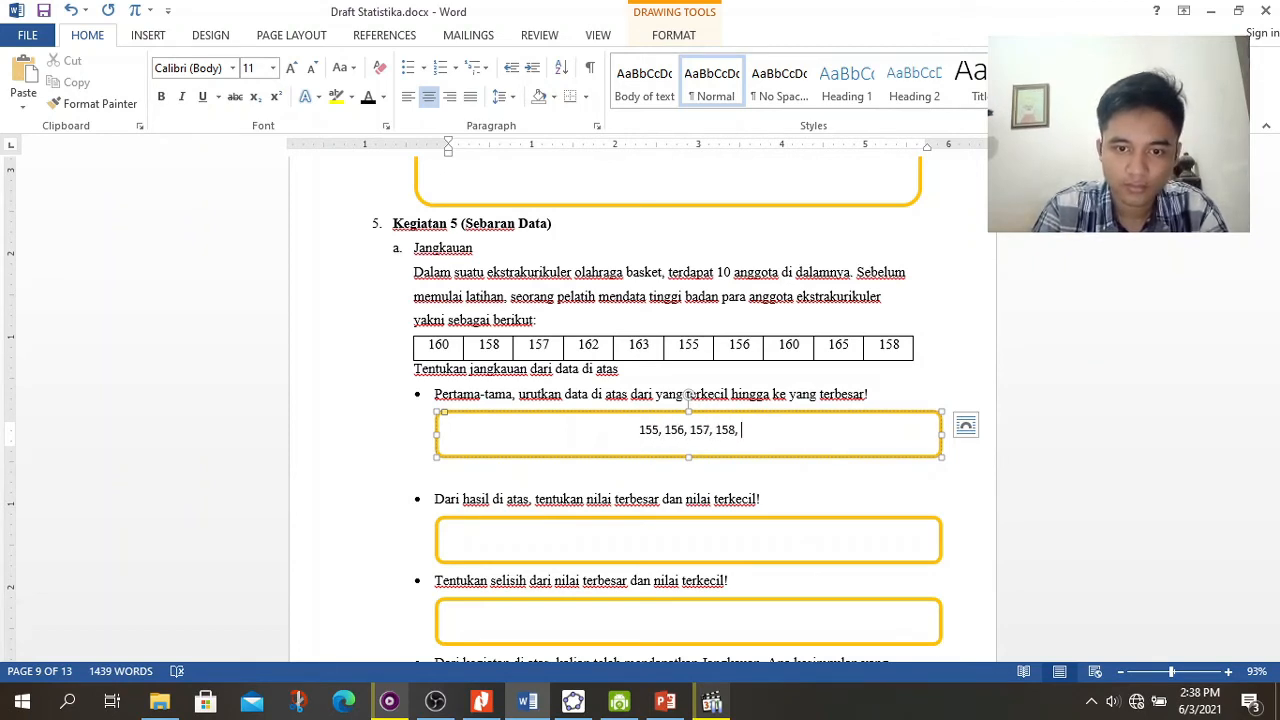
{"action": "type", "text": "158,"}
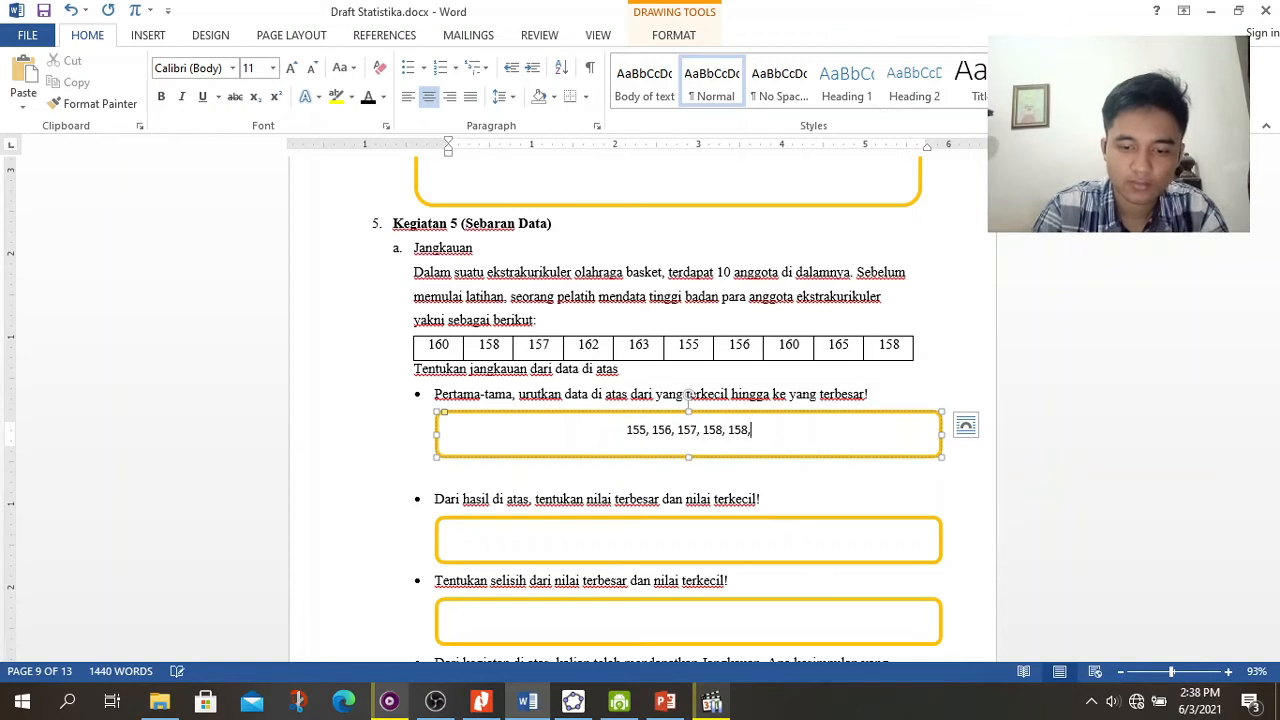
{"action": "type", "text": " 160, 160, 162, 163,"}
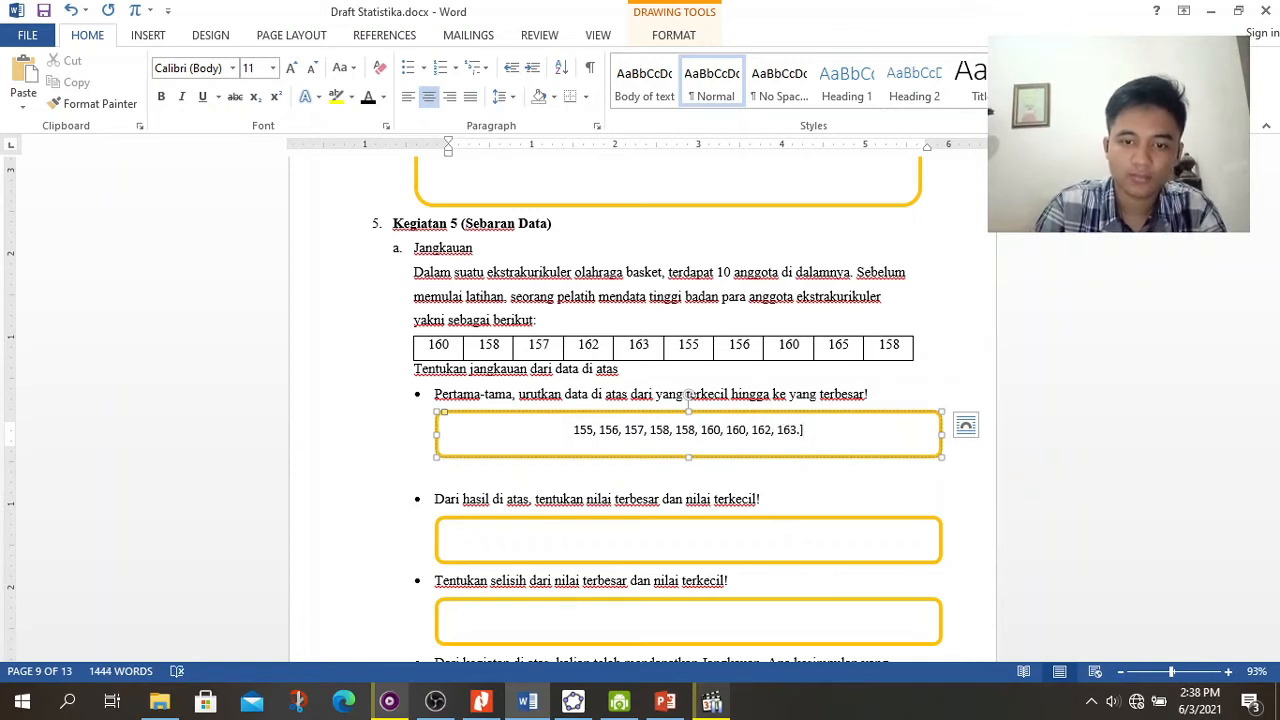
{"action": "key", "text": "BackSpace"}
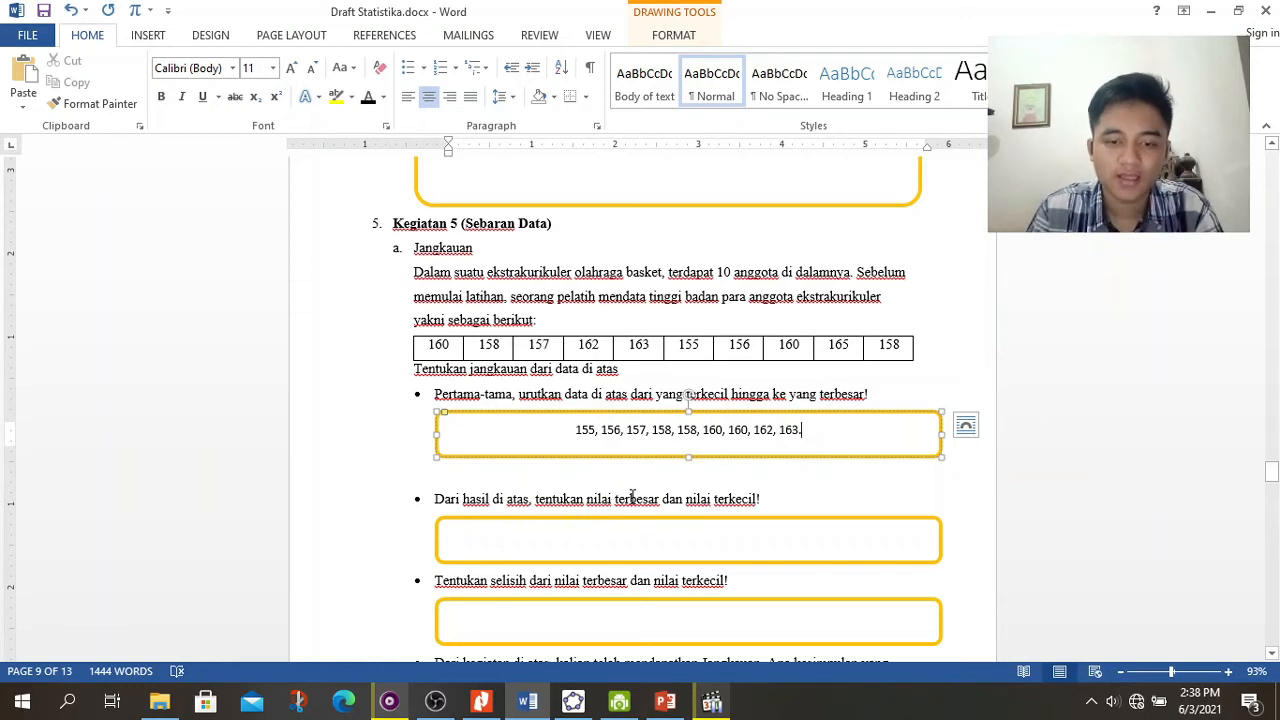
Step: Answer the largest and smallest value question in its box with "Terbesar : 163, terkecil : 155"
{"action": "key", "text": "ctrl"}
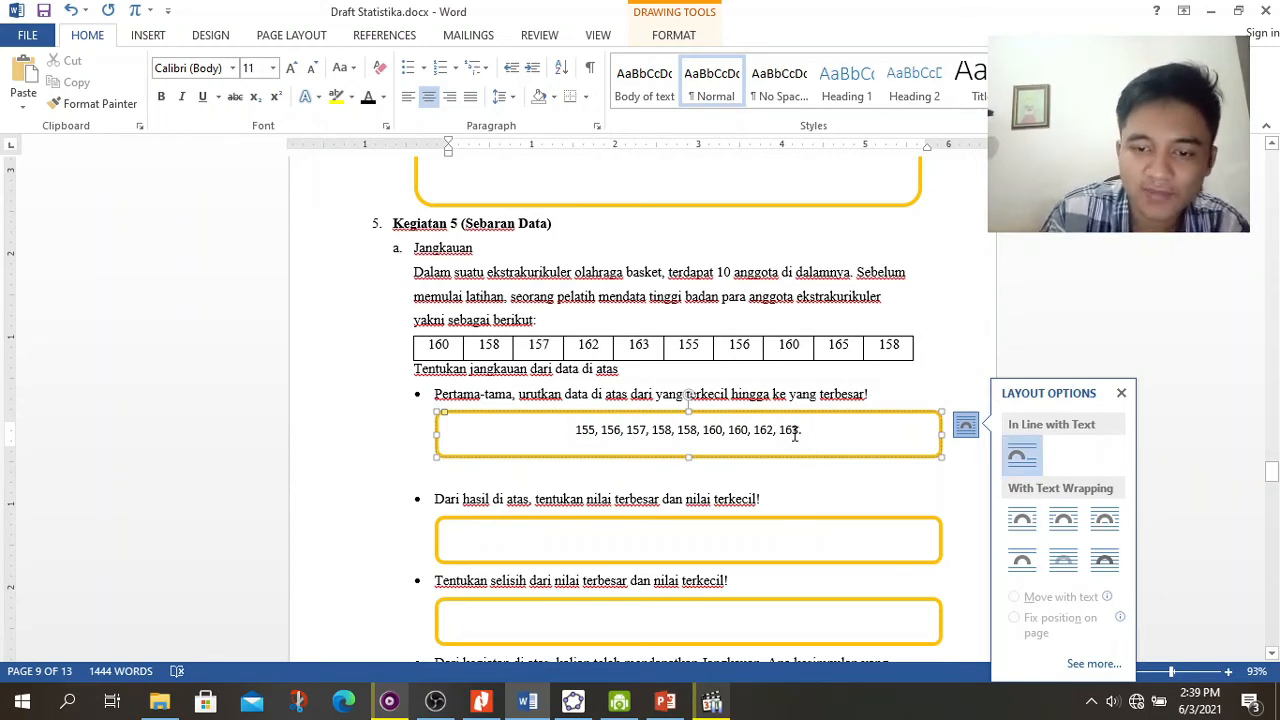
{"action": "double_click", "coordinate": [795, 431]}
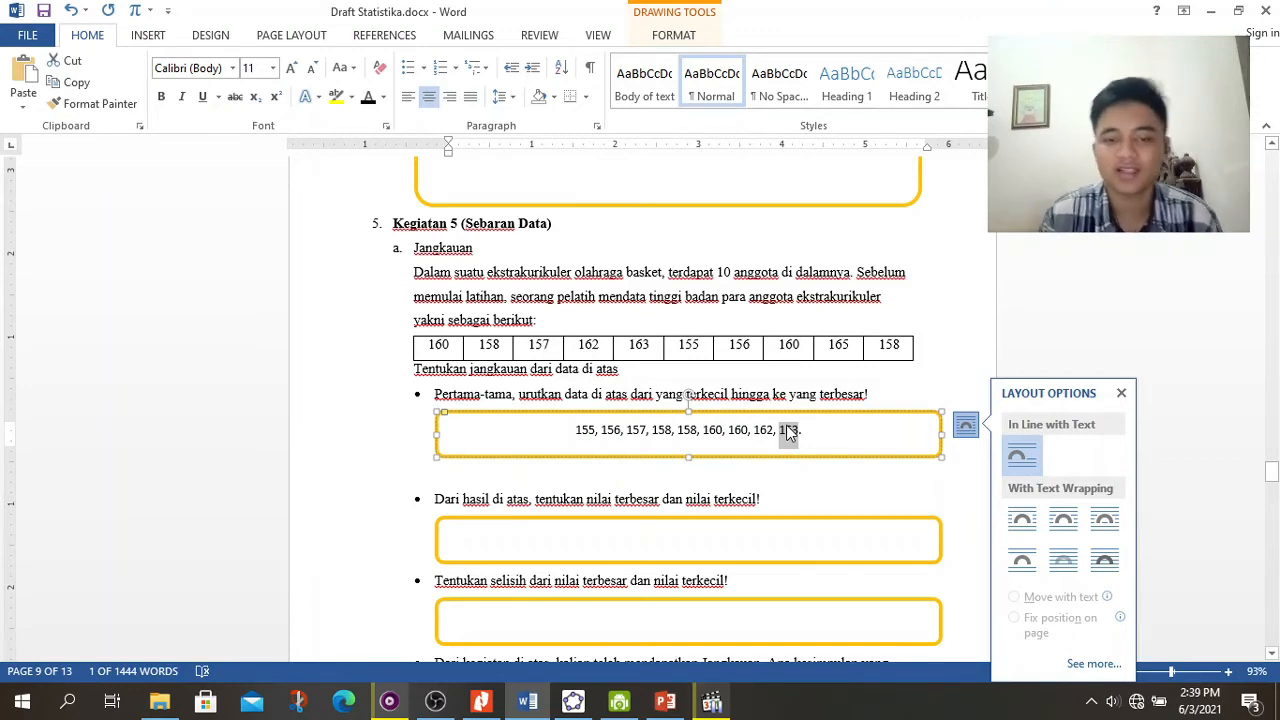
{"action": "scroll", "coordinate": [788, 432], "scroll_direction": "down", "scroll_amount": 3}
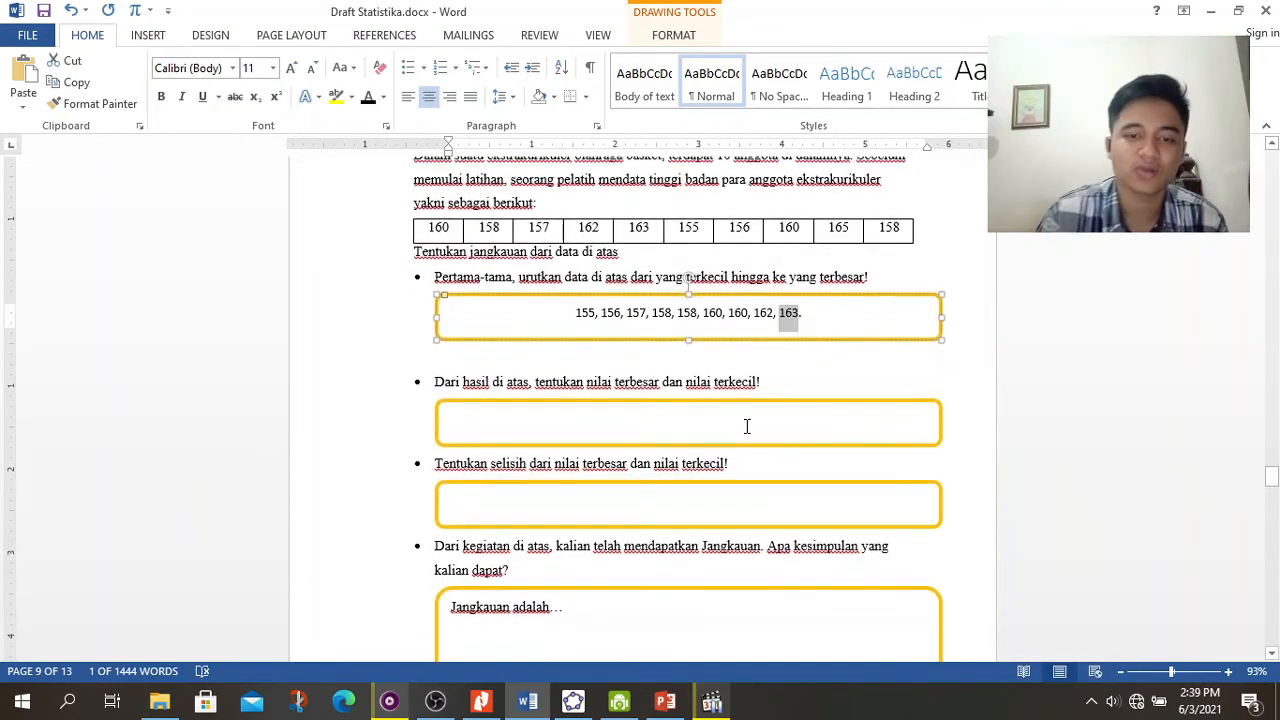
{"action": "left_click", "coordinate": [648, 423]}
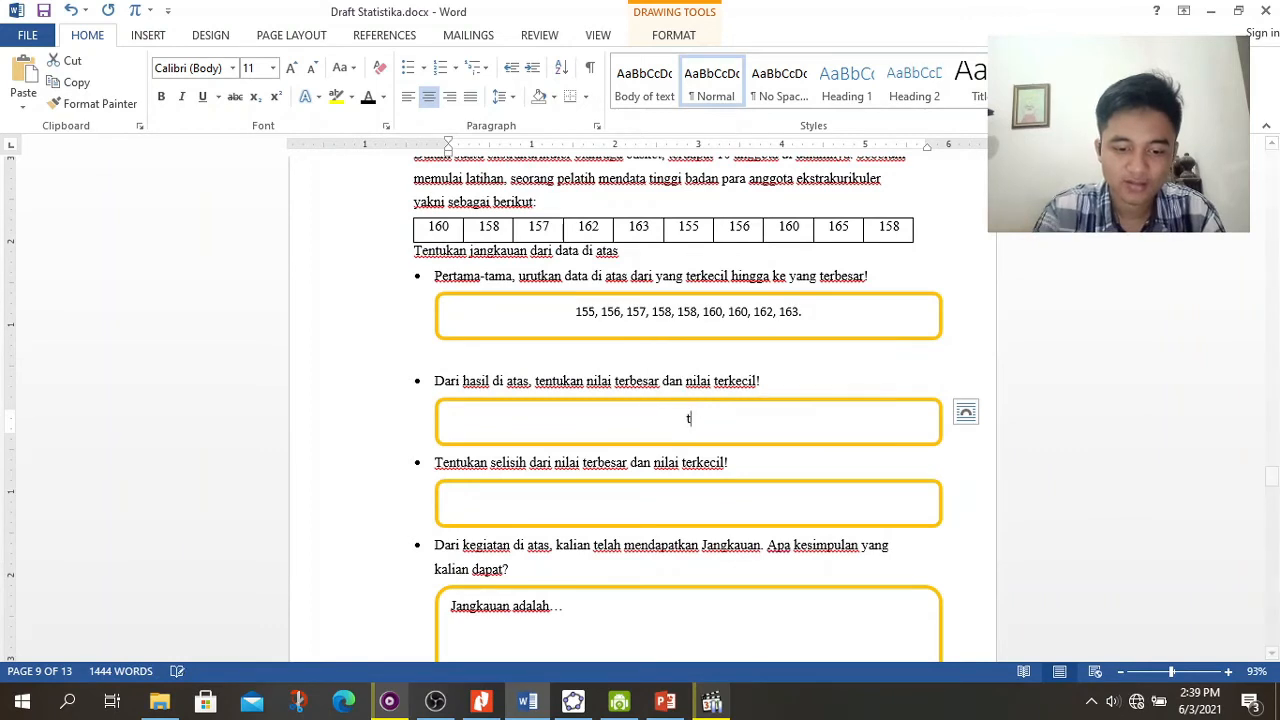
{"action": "type", "text": "Terbesar :"}
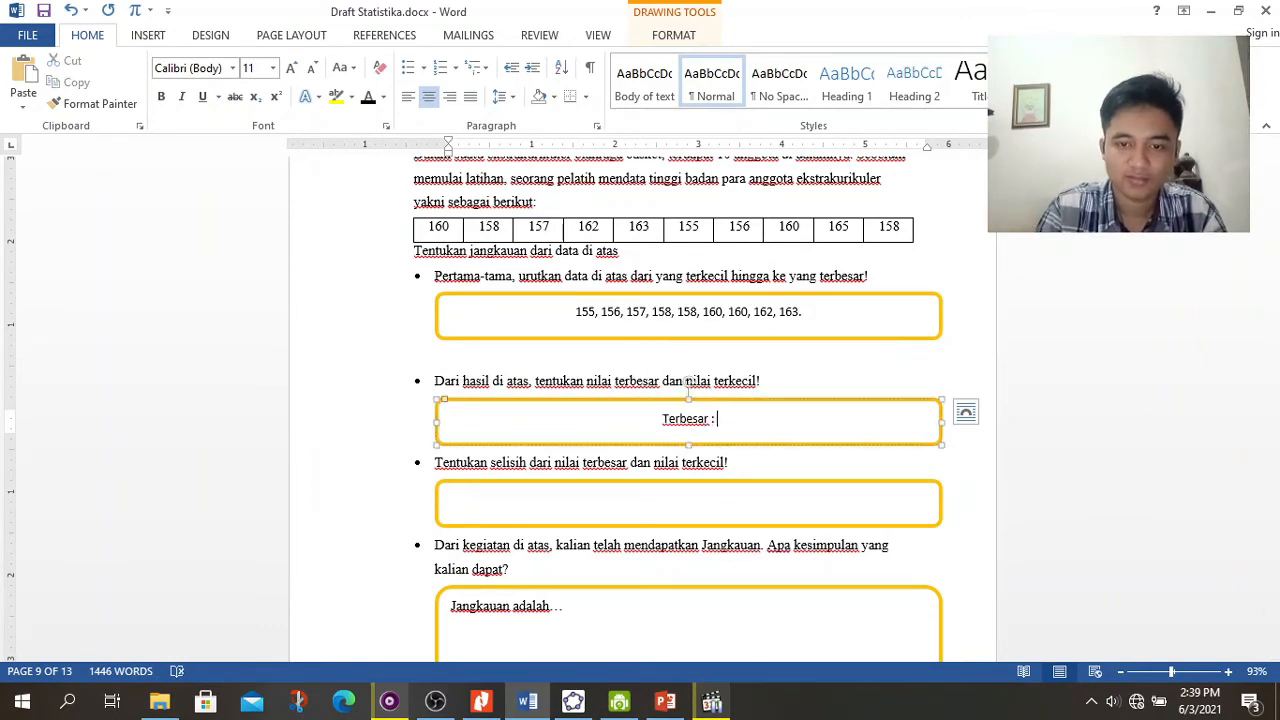
{"action": "type", "text": " 163,"}
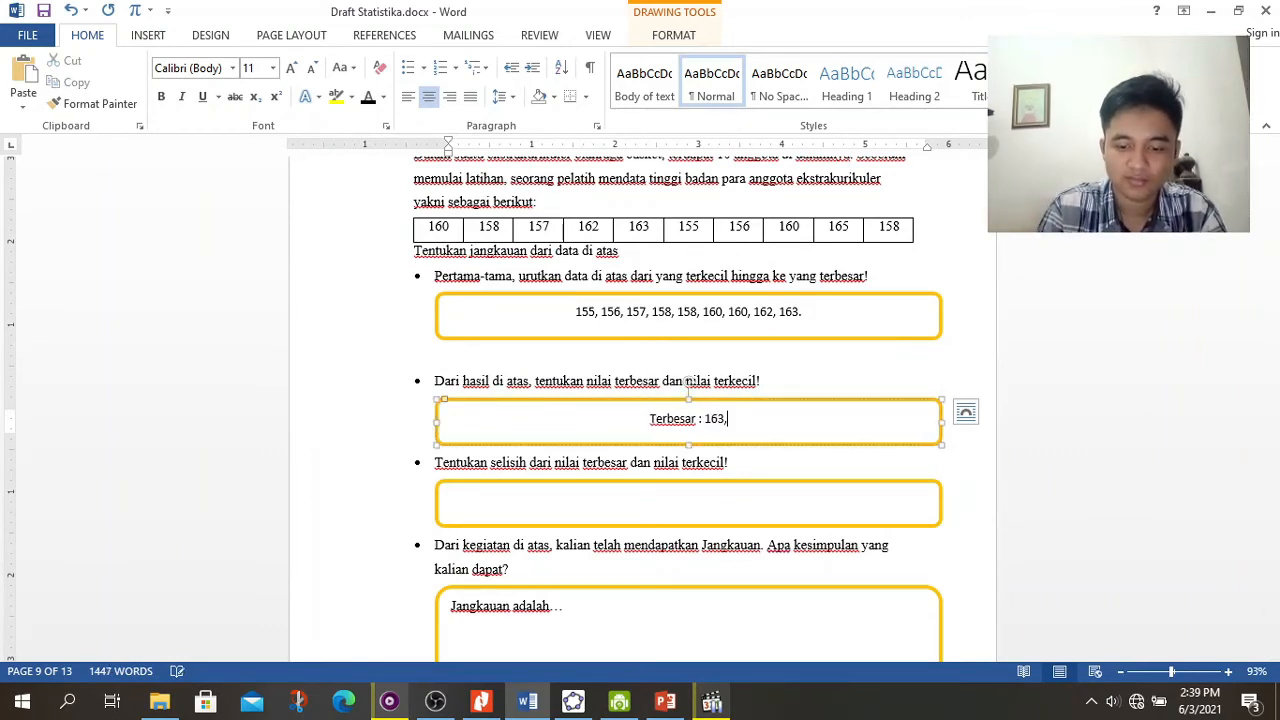
{"action": "type", "text": " terkecil : 155"}
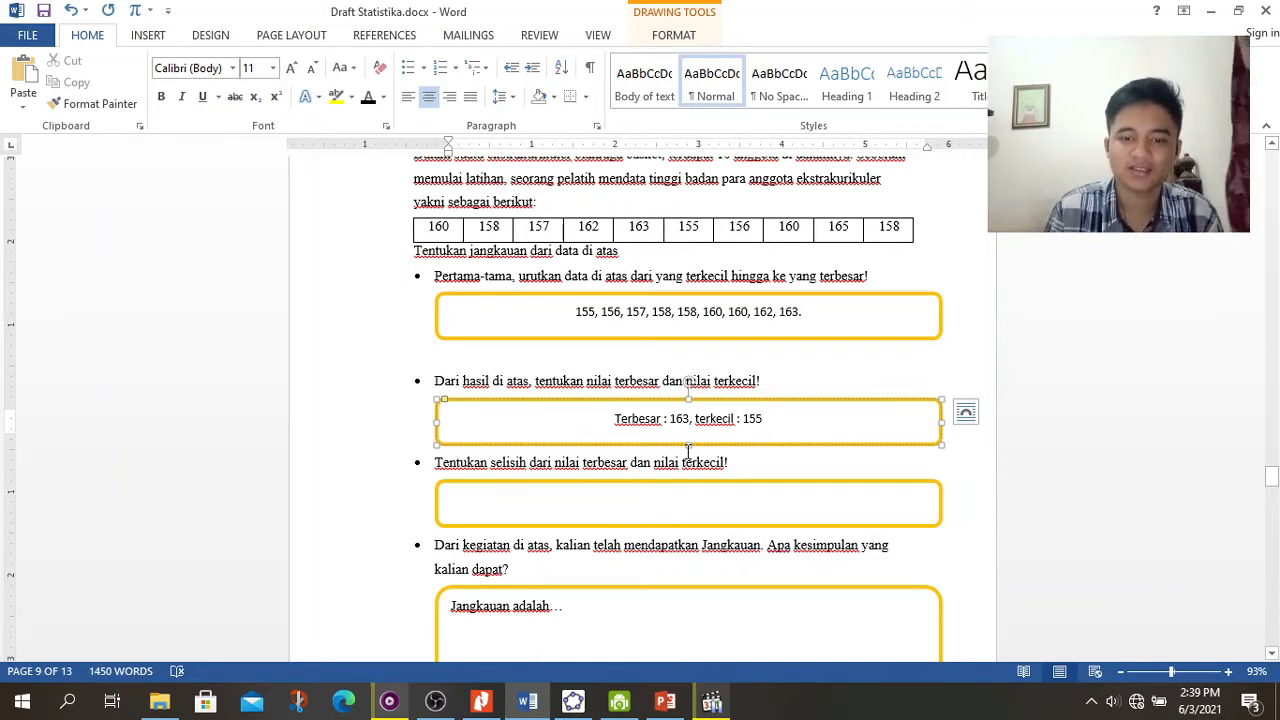
Step: Fill the box for the difference between the largest and smallest values with "163 – 155 = 8"
{"action": "left_click", "coordinate": [703, 494]}
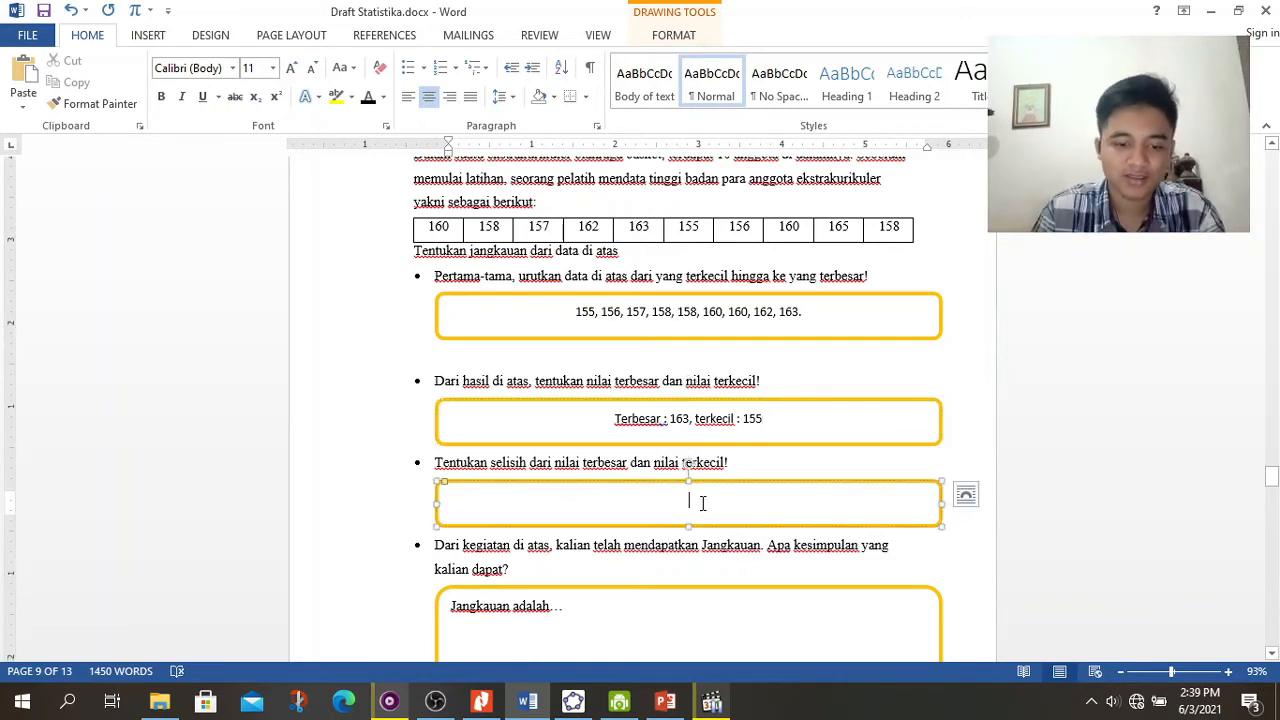
{"action": "type", "text": "163"}
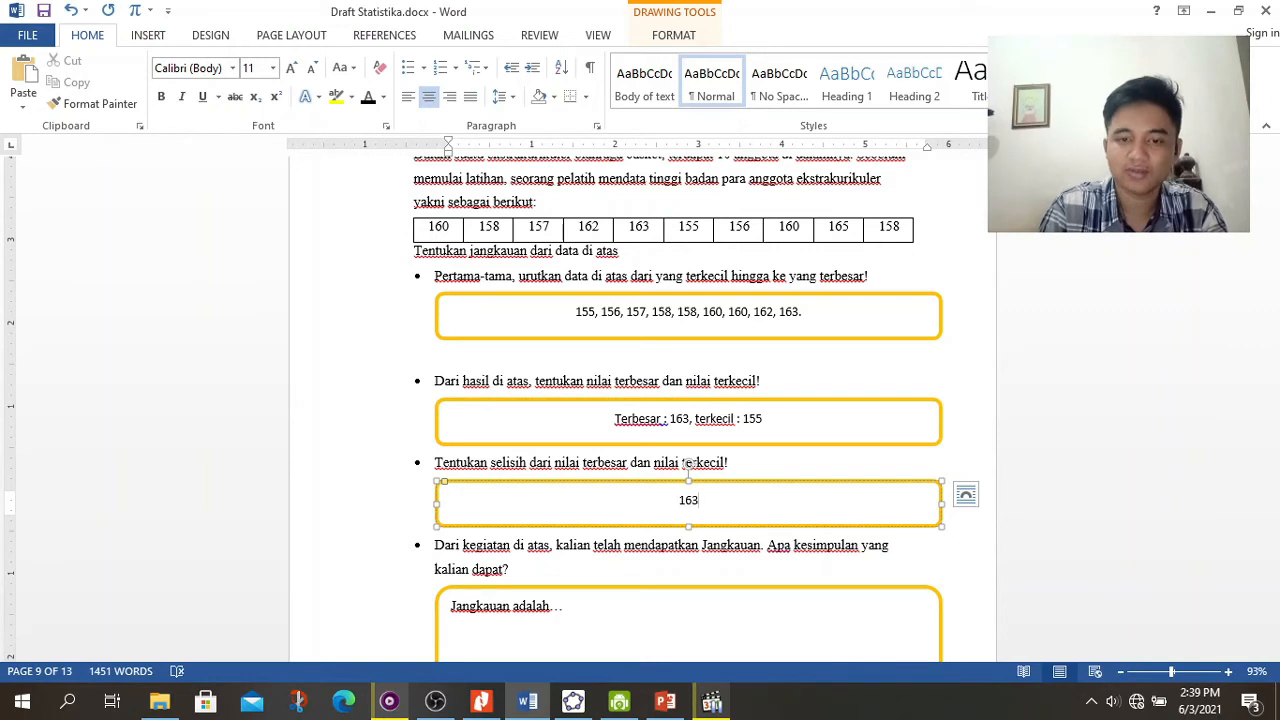
{"action": "type", "text": " - 1"}
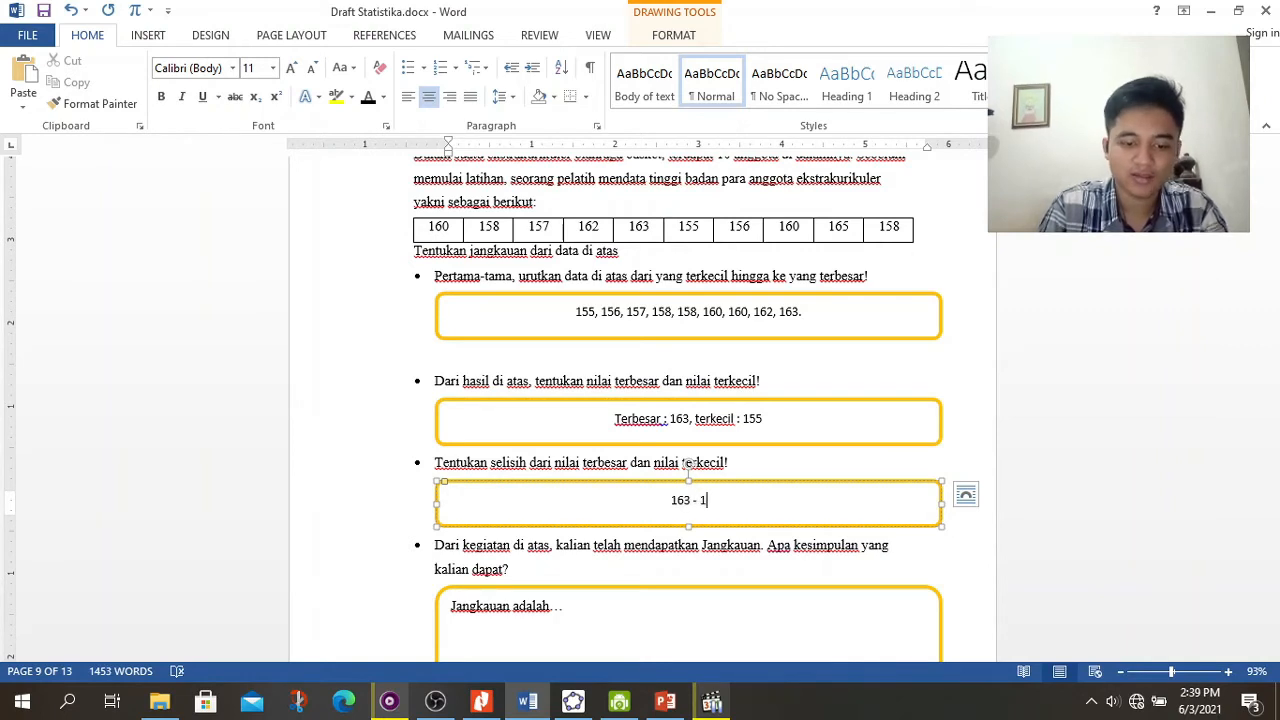
{"action": "type", "text": "55 ="}
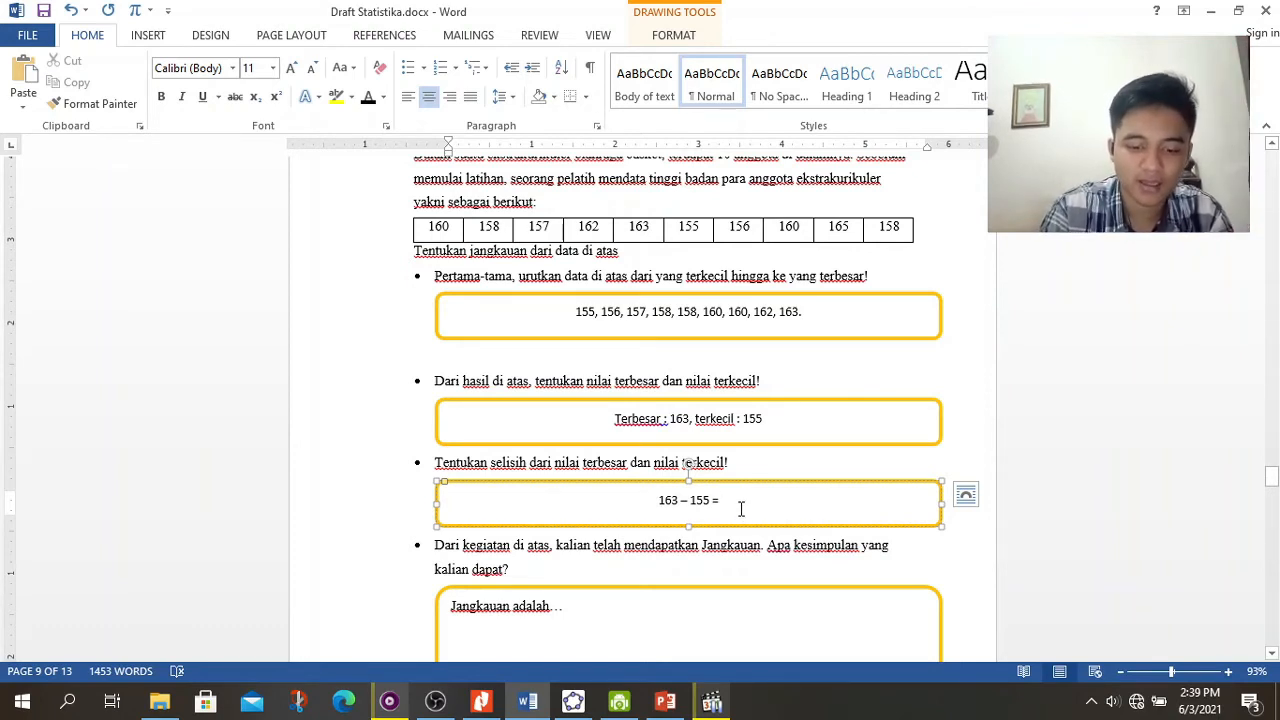
{"action": "type", "text": "8"}
Step: Replace the ellipsis after "Jangkauan adalah" in the conclusion box with "selisih data terbesar dan data terkecil"
{"action": "scroll", "coordinate": [748, 562], "scroll_direction": "down", "scroll_amount": 2}
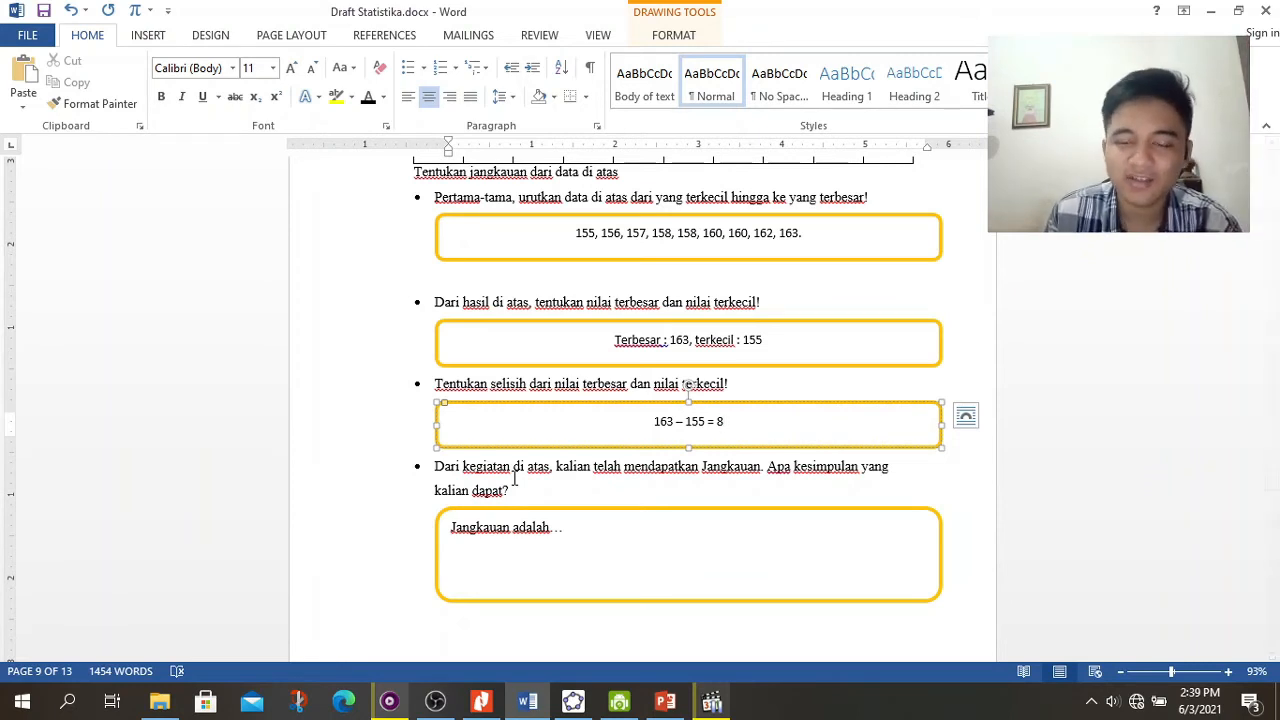
{"action": "left_click_drag", "start_coordinate": [594, 540], "coordinate": [551, 537]}
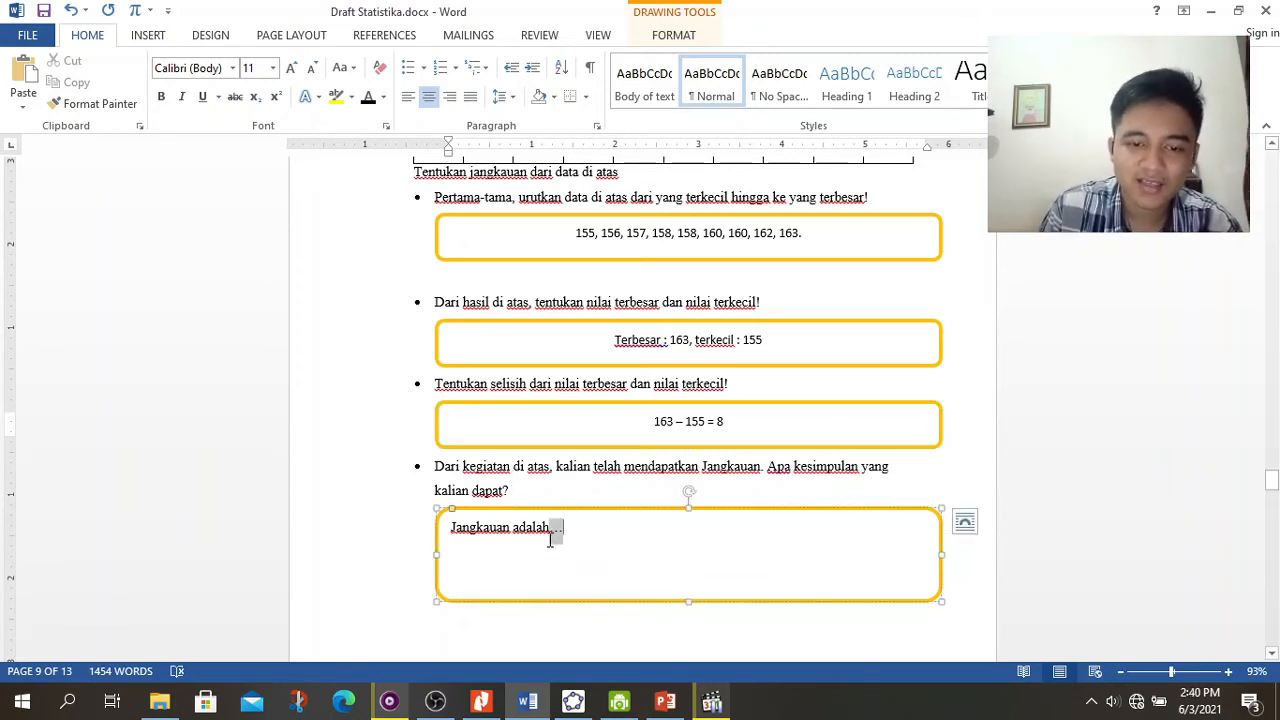
{"action": "key", "text": "BackSpace"}
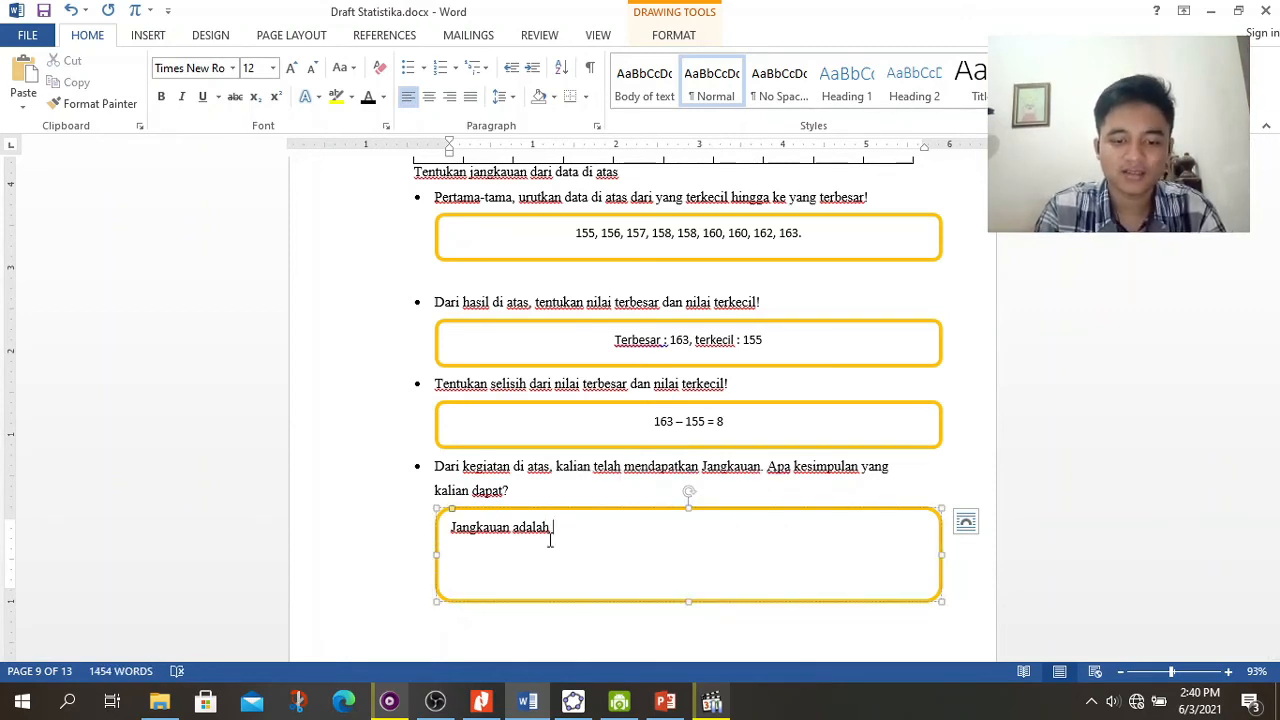
{"action": "type", "text": "sel"}
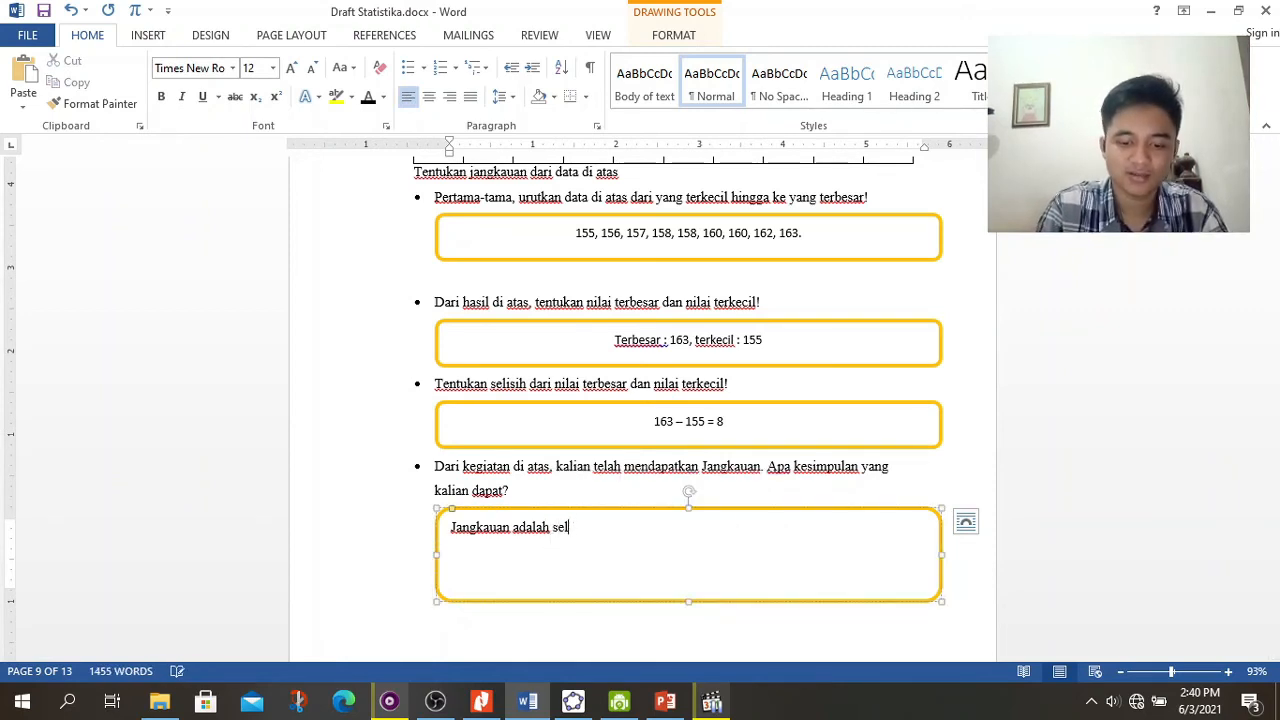
{"action": "type", "text": "isih data tert"}
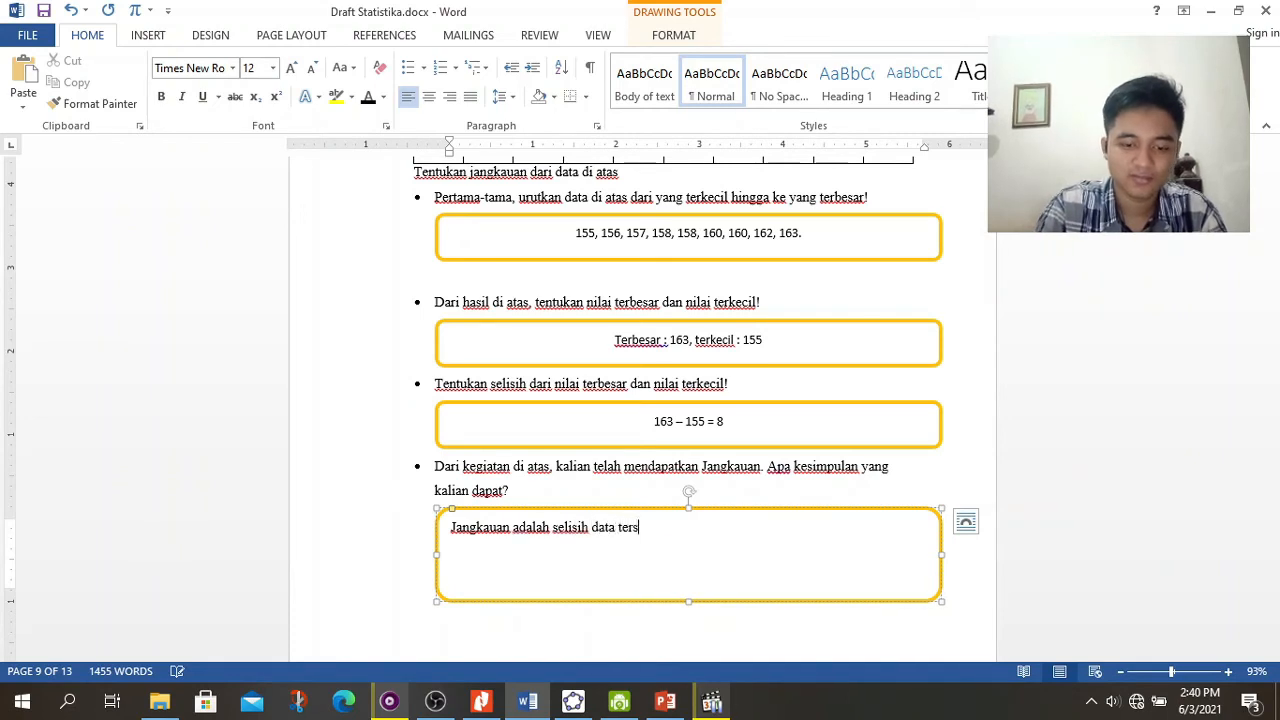
{"action": "type", "text": "besar dan da"}
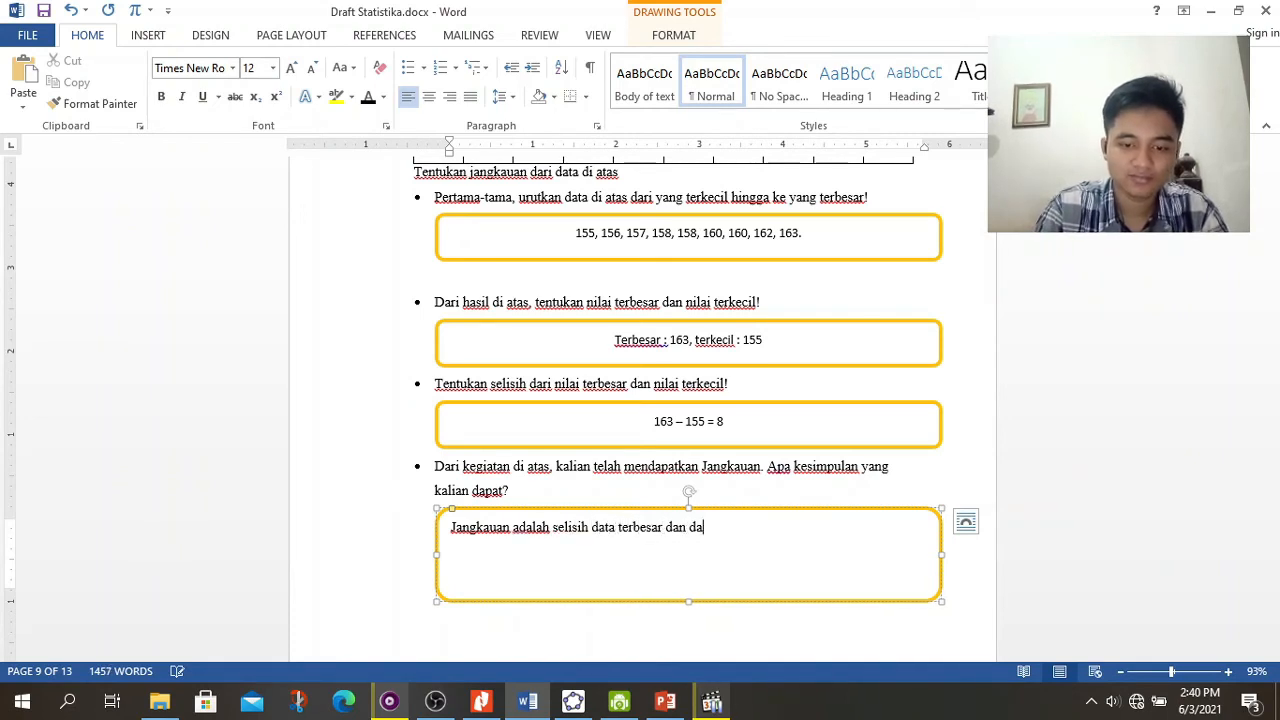
{"action": "type", "text": "ta terkecil"}
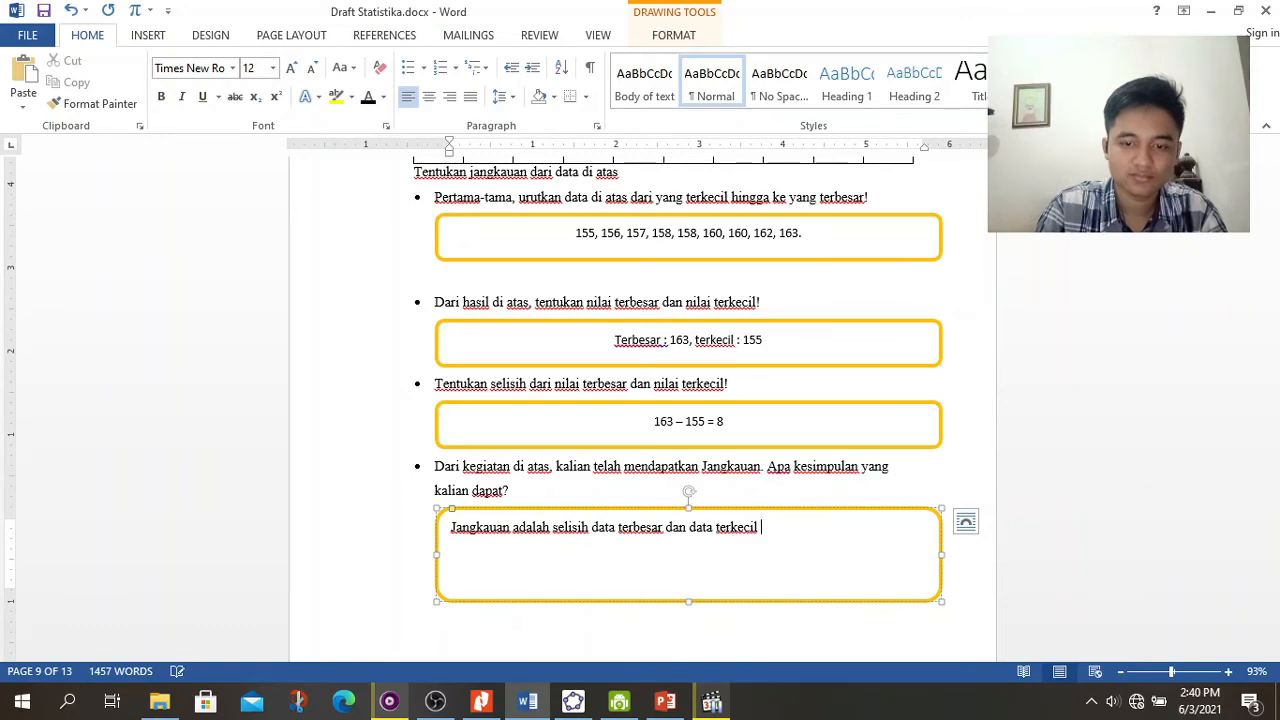
Step: Correct the range formula in the Jangkauan definition box by replacing its plus sign with a minus sign, giving "J = … - …"
{"action": "scroll", "coordinate": [663, 537], "scroll_direction": "down", "scroll_amount": 8}
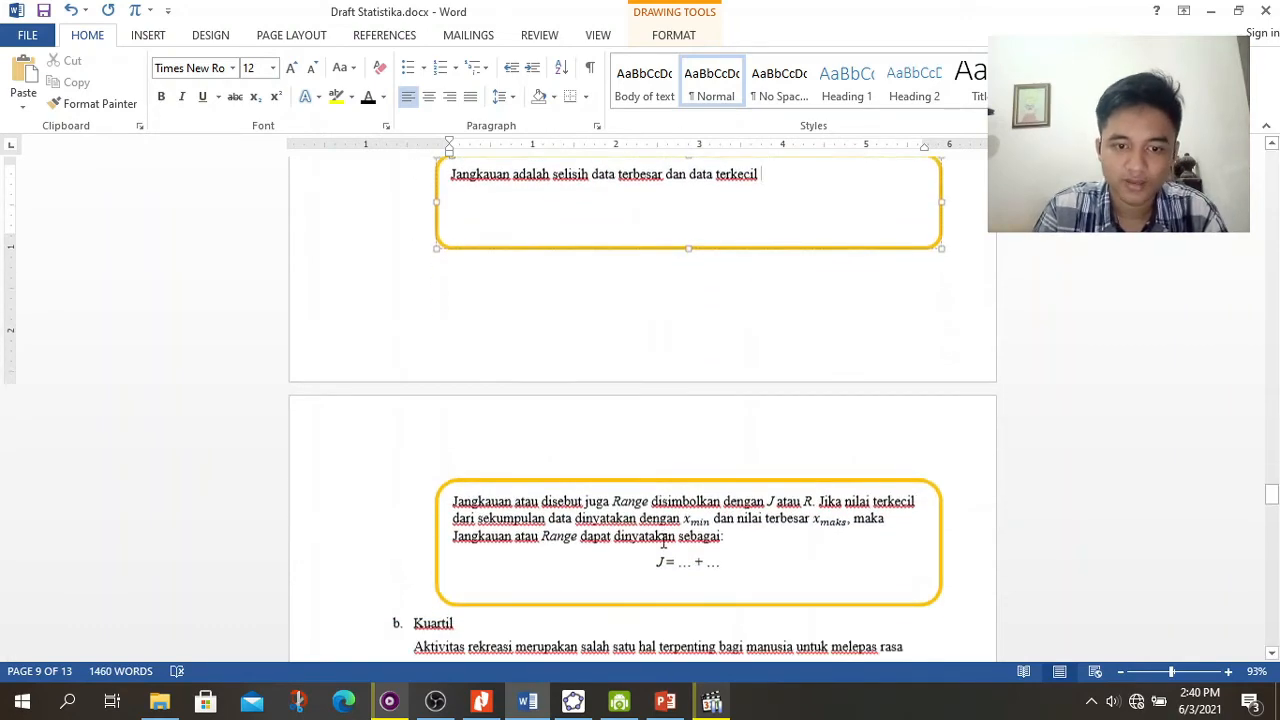
{"action": "scroll", "coordinate": [663, 544], "scroll_direction": "down", "scroll_amount": 1}
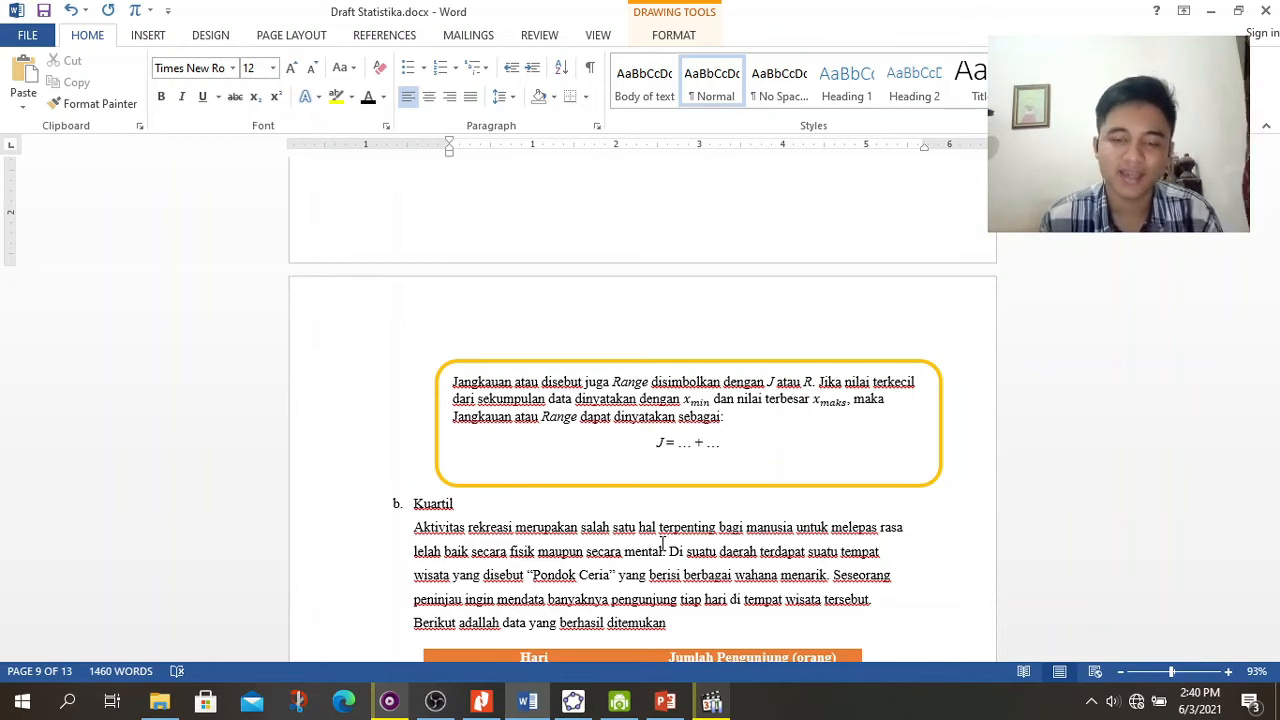
{"action": "left_click", "coordinate": [684, 440]}
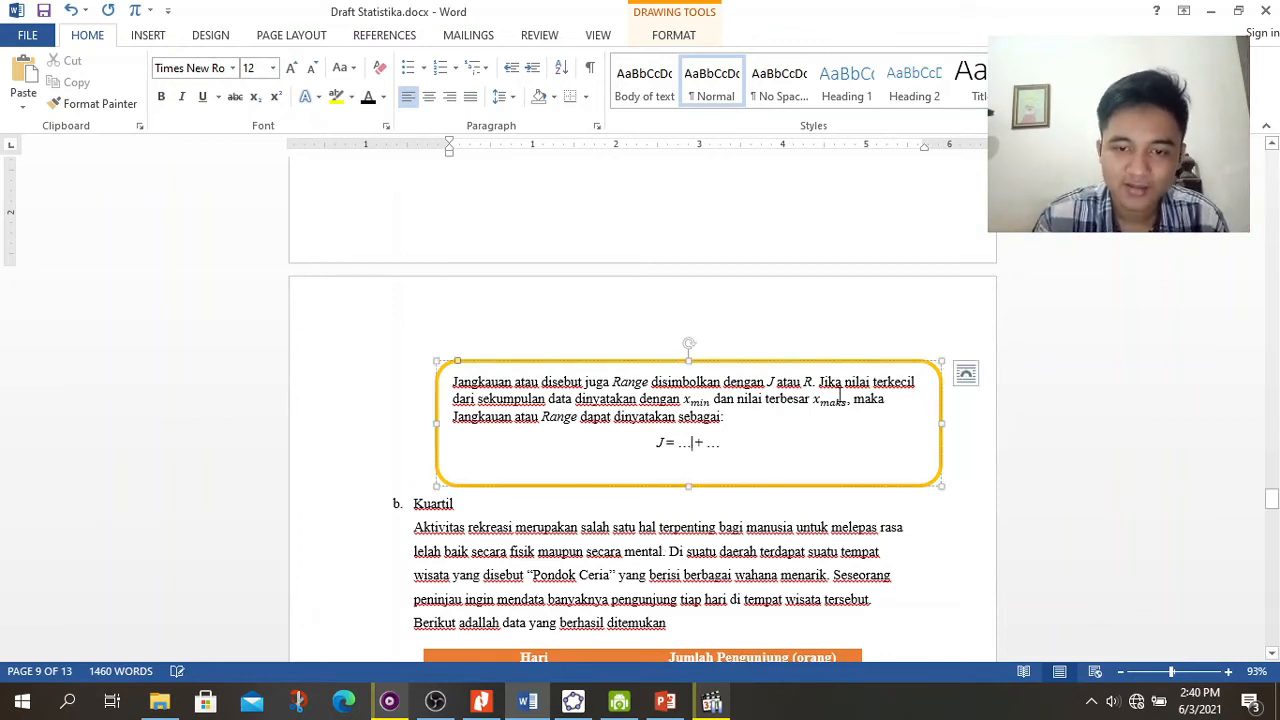
{"action": "left_click", "coordinate": [836, 400]}
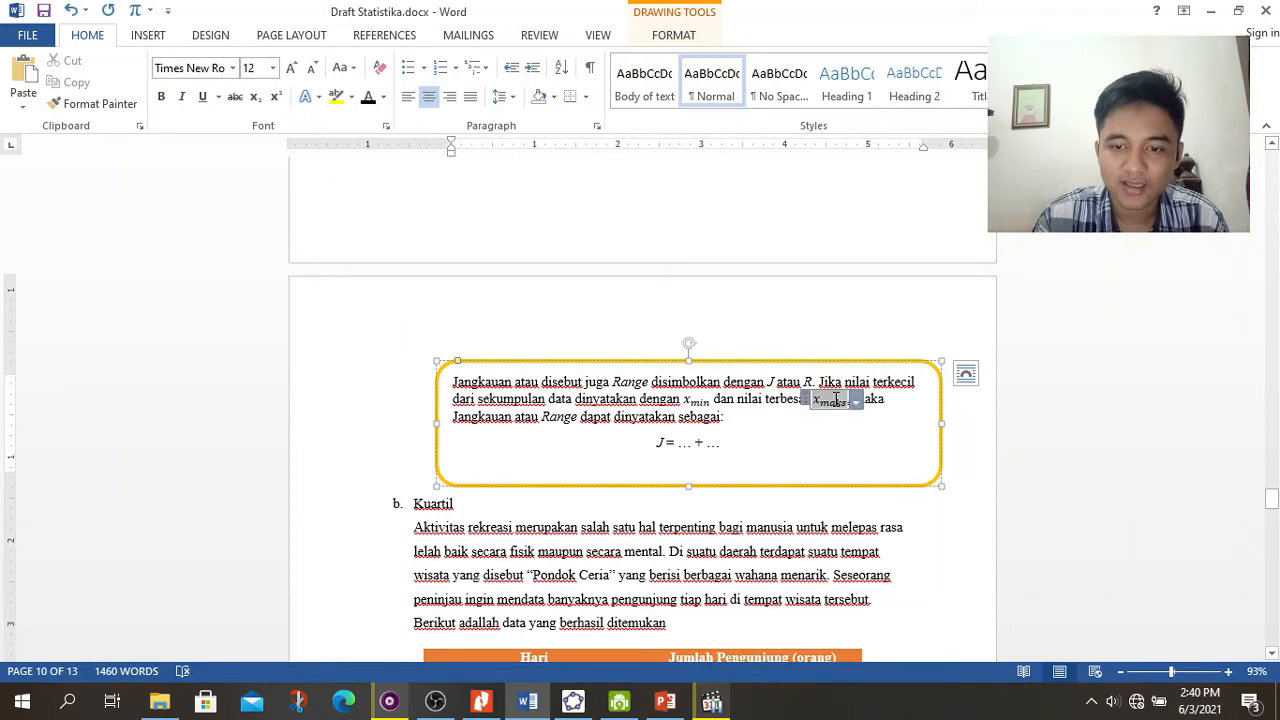
{"action": "left_click", "coordinate": [706, 440]}
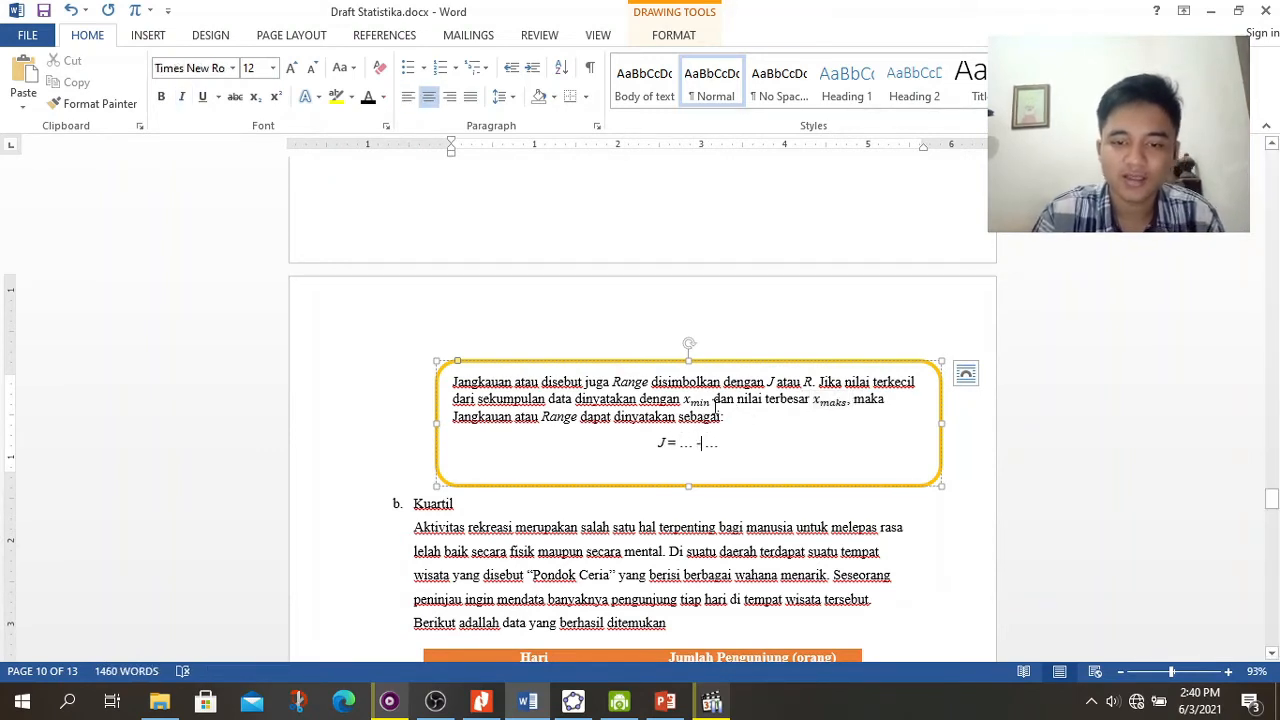
{"action": "scroll", "coordinate": [689, 457], "scroll_direction": "down", "scroll_amount": 2}
{"action": "scroll", "coordinate": [683, 458], "scroll_direction": "down", "scroll_amount": 3}
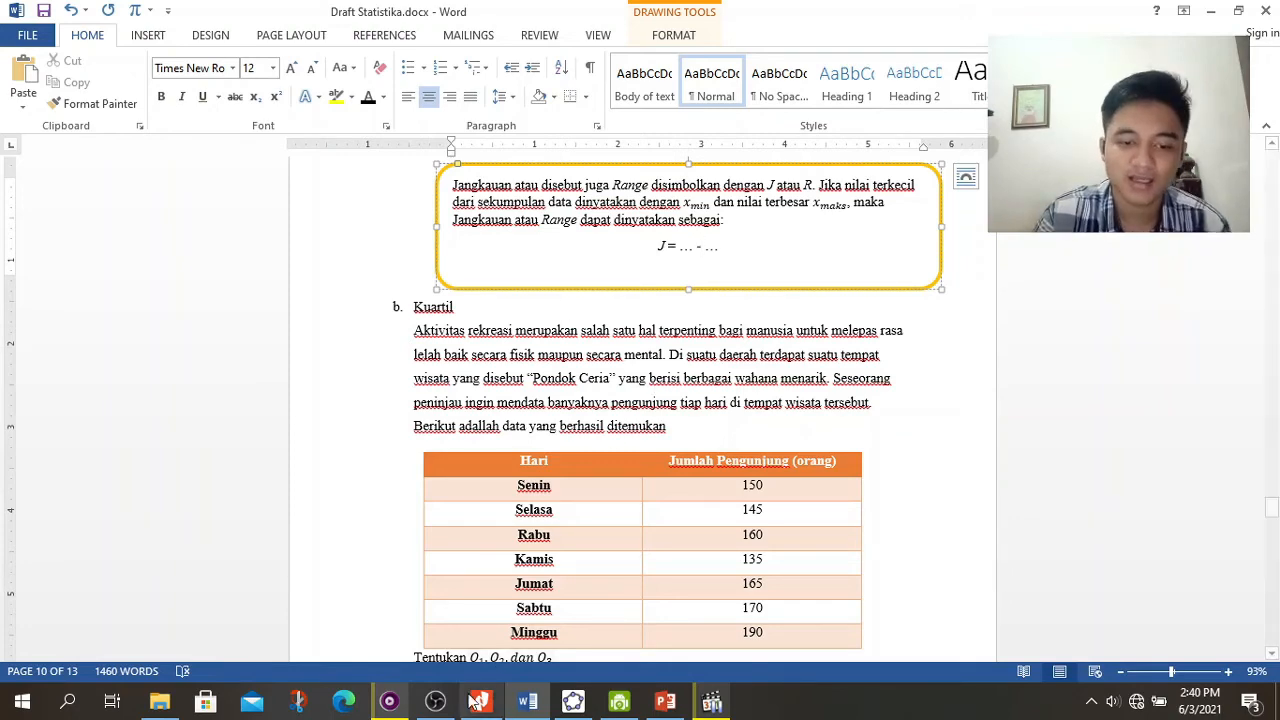
{"action": "left_click", "coordinate": [438, 702]}
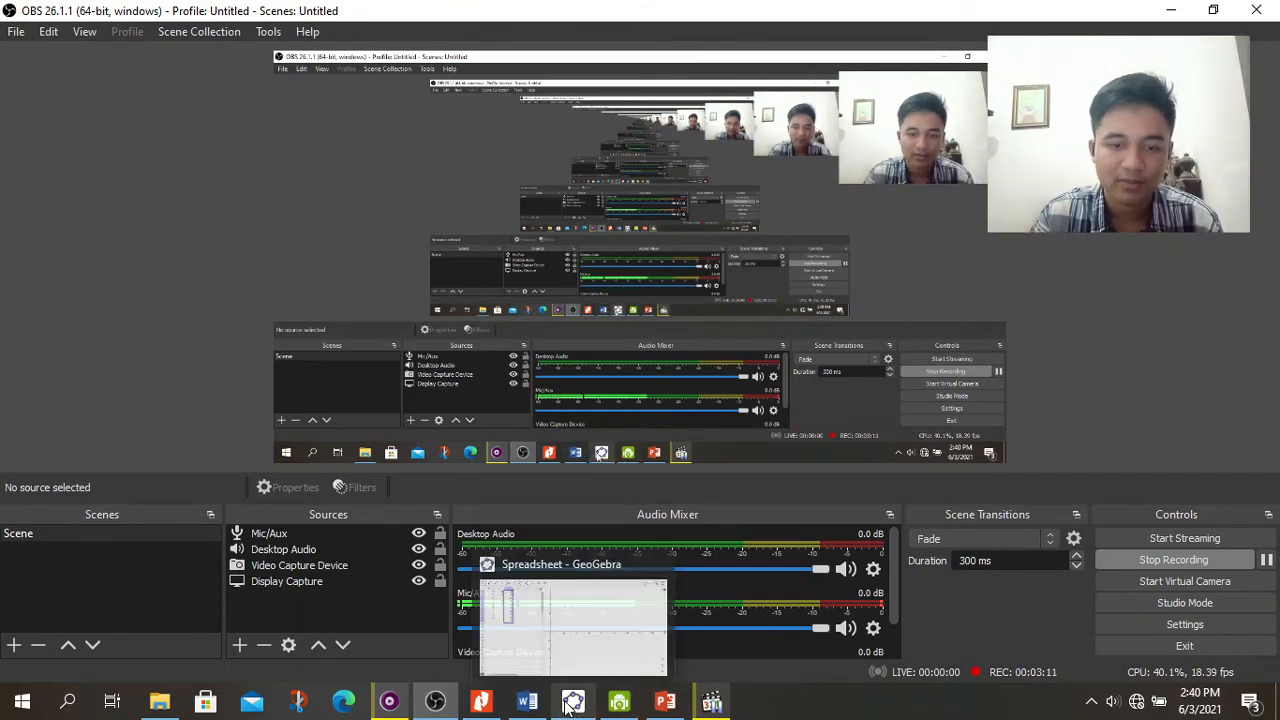
Step: Switch to the Draft Statistika document in Word and read the Kuartil problem with its daily visitor table
{"action": "mouse_move", "coordinate": [527, 702]}
{"action": "left_click", "coordinate": [562, 625]}
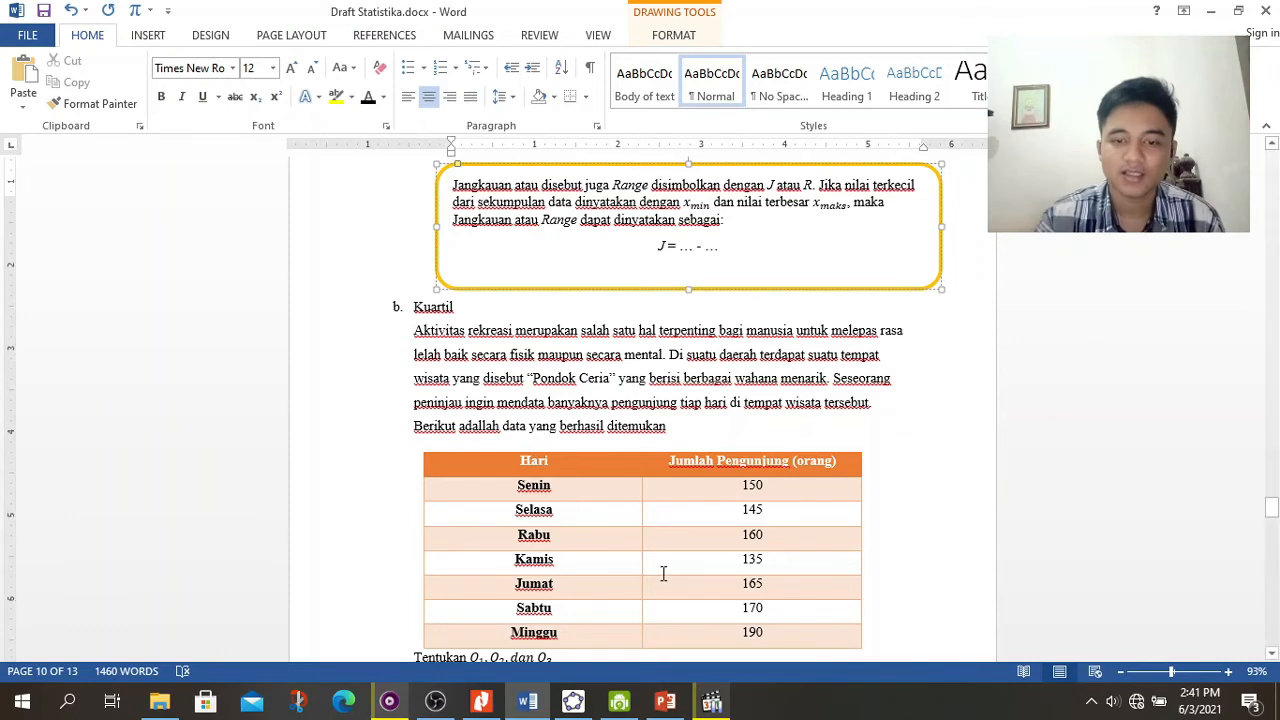
{"action": "scroll", "coordinate": [566, 565], "scroll_direction": "down", "scroll_amount": 3}
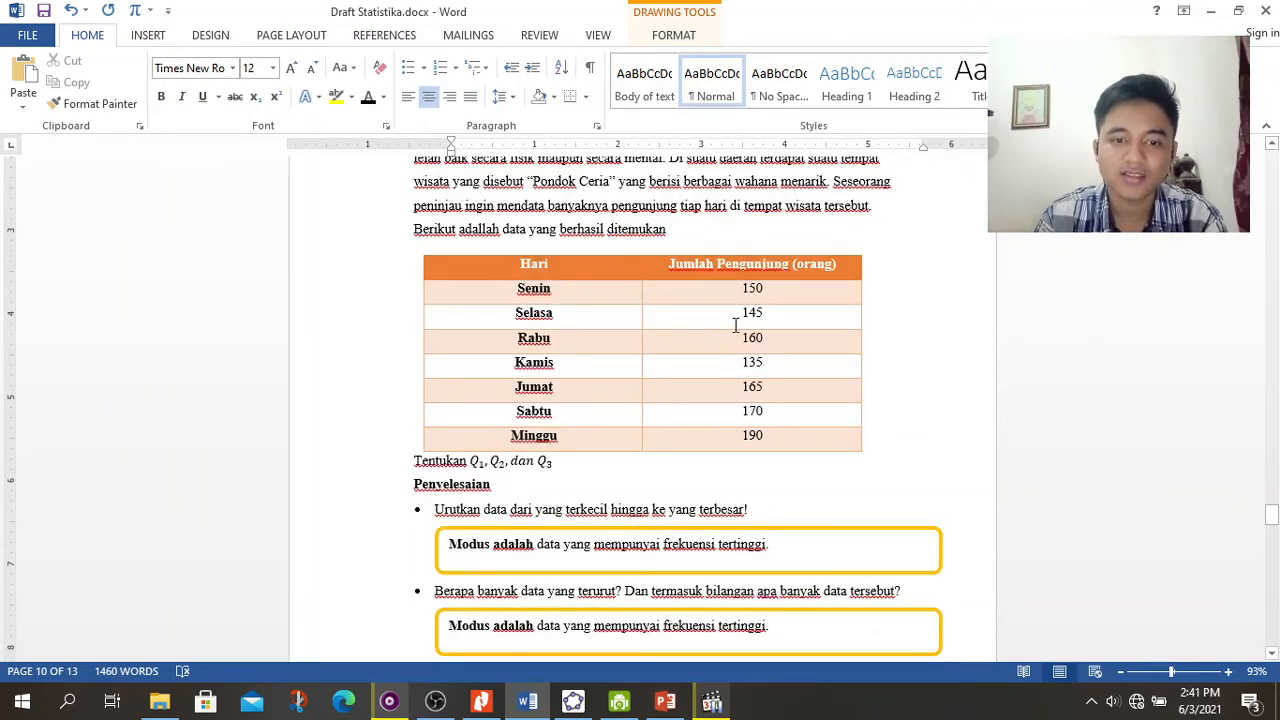
{"action": "scroll", "coordinate": [720, 300], "scroll_direction": "up", "scroll_amount": 1}
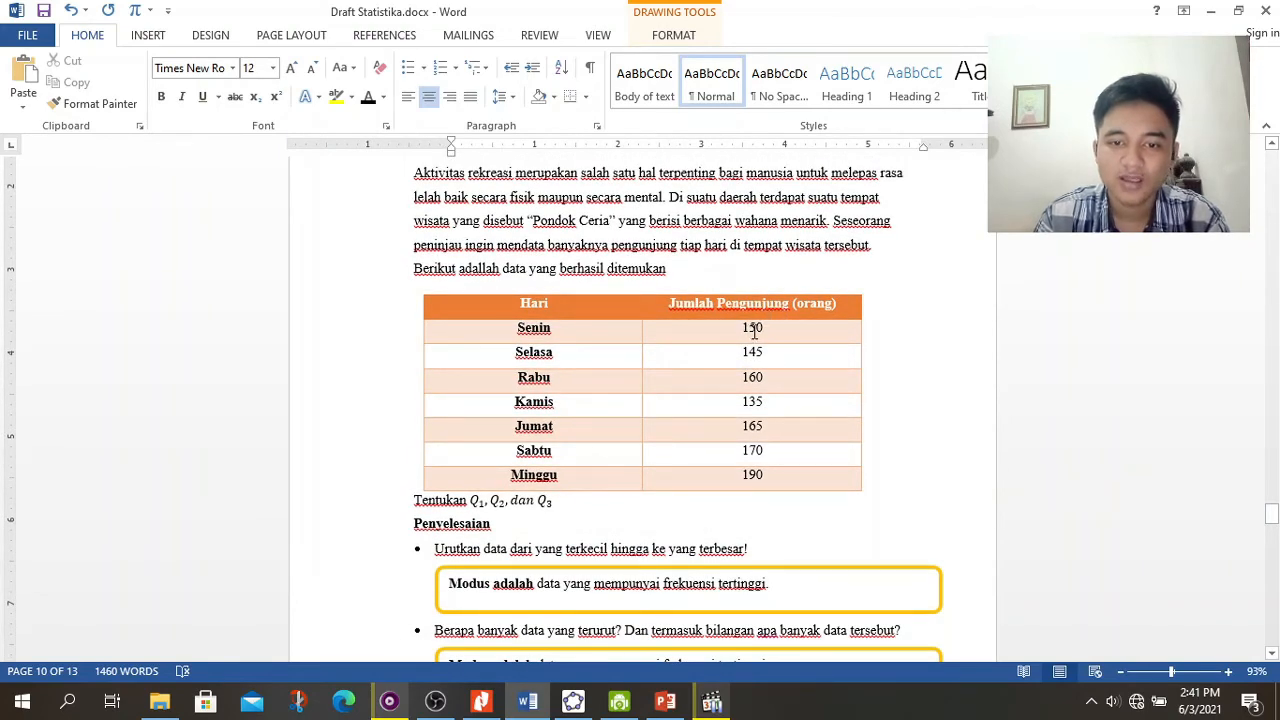
{"action": "scroll", "coordinate": [740, 525], "scroll_direction": "up", "scroll_amount": 1}
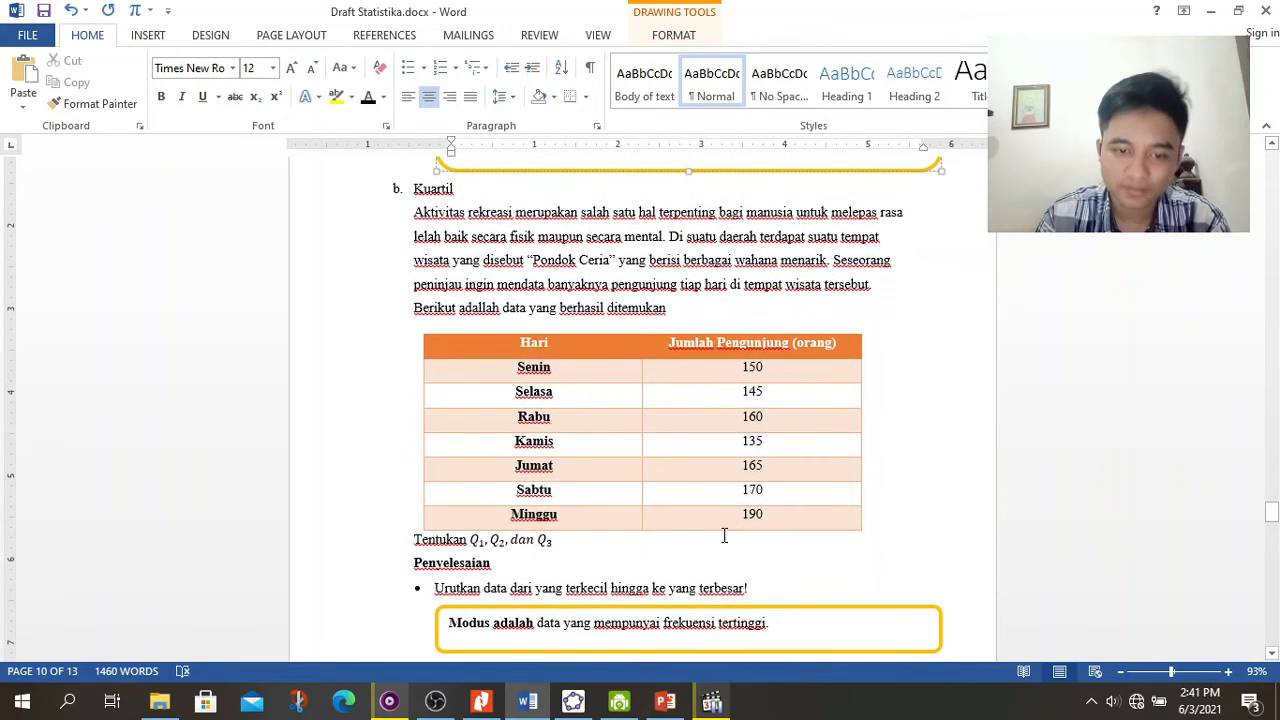
{"action": "scroll", "coordinate": [724, 537], "scroll_direction": "down", "scroll_amount": 1}
{"action": "scroll", "coordinate": [562, 507], "scroll_direction": "up", "scroll_amount": 1}
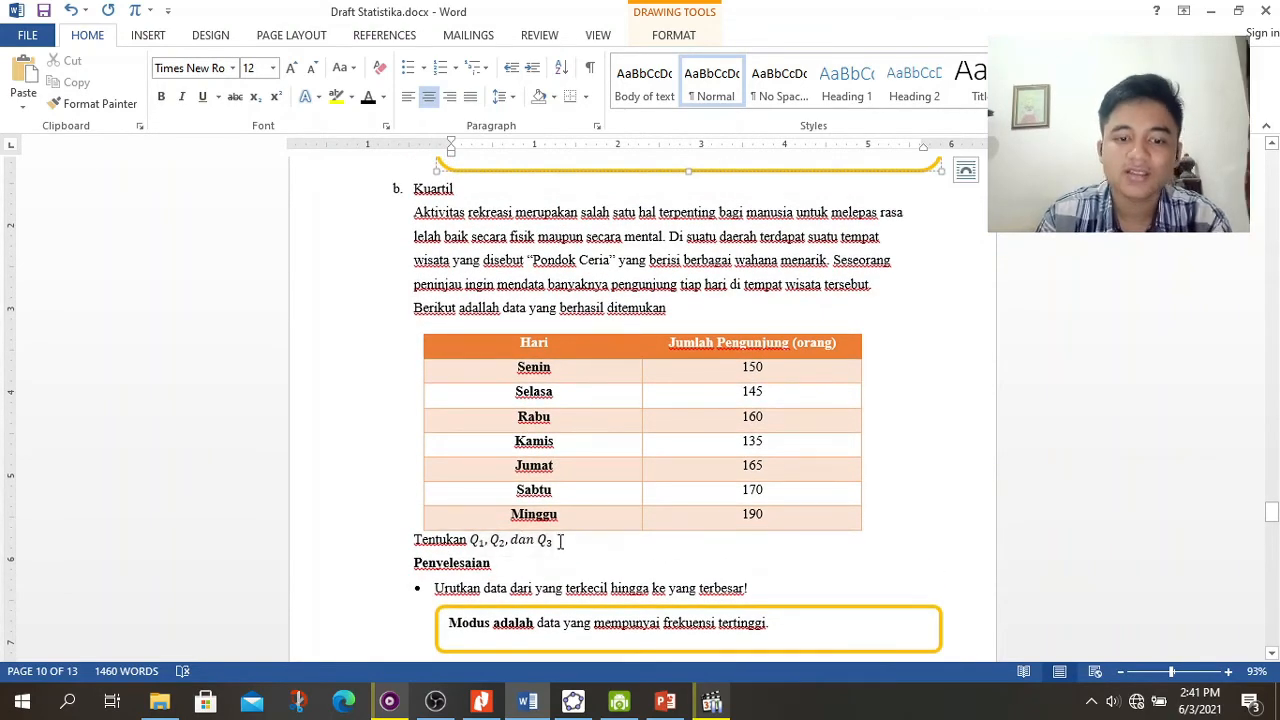
{"action": "scroll", "coordinate": [545, 570], "scroll_direction": "down", "scroll_amount": 1}
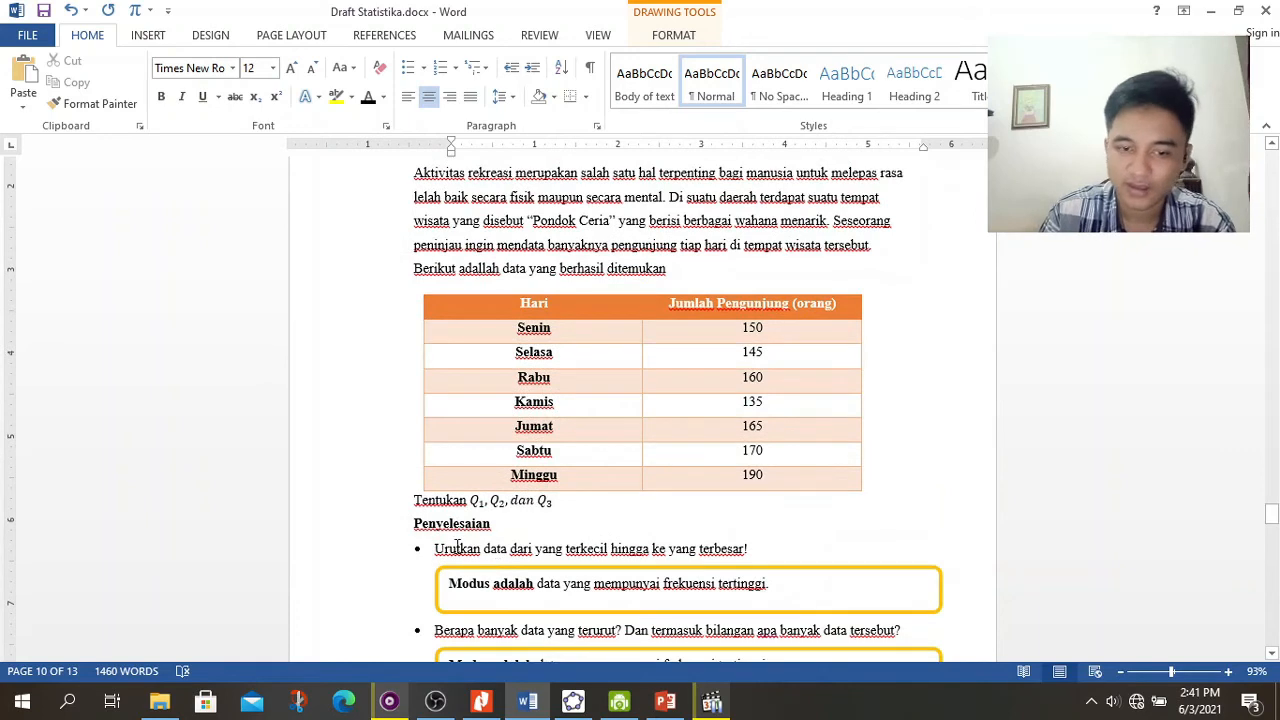
Step: Replace the placeholder in the data-ordering box under Kuartil with the ascending list "135, 145, 150, 160, 165, 170, 190"
{"action": "left_click_drag", "start_coordinate": [448, 583], "coordinate": [792, 572]}
{"action": "key", "text": "Delete"}
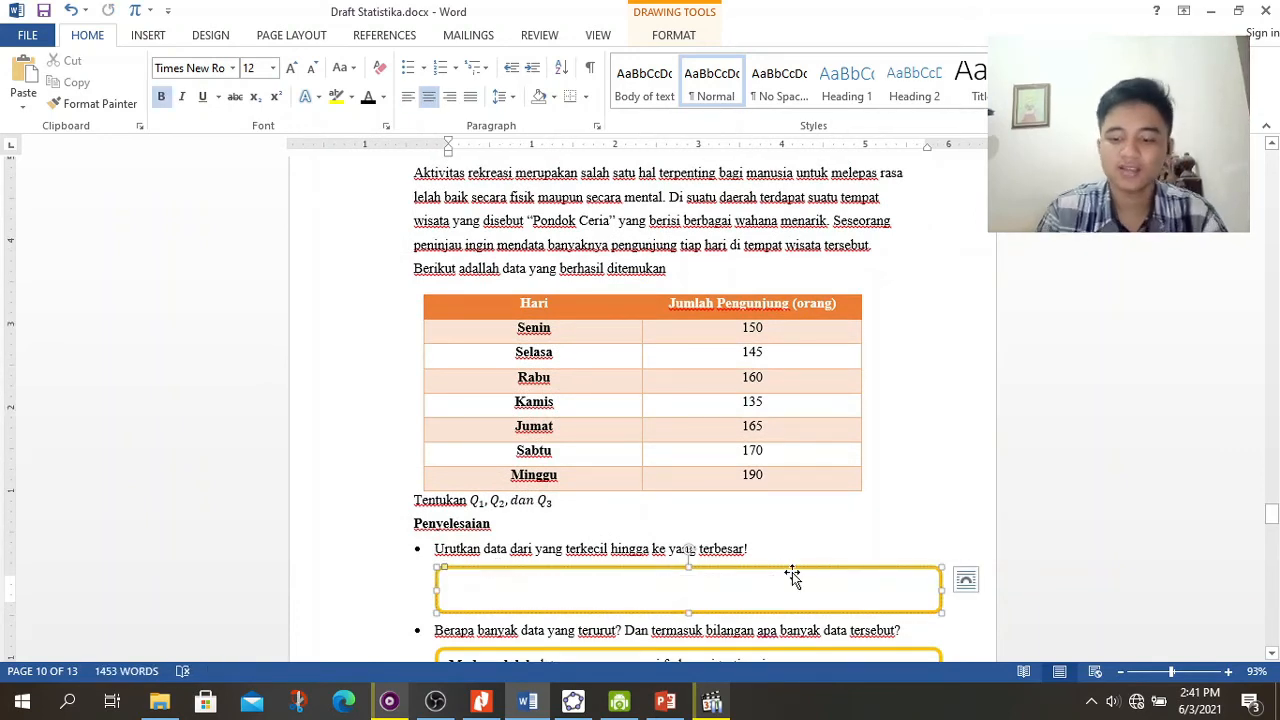
{"action": "type", "text": "135, 145, 150, 160, 165, 170, 190"}
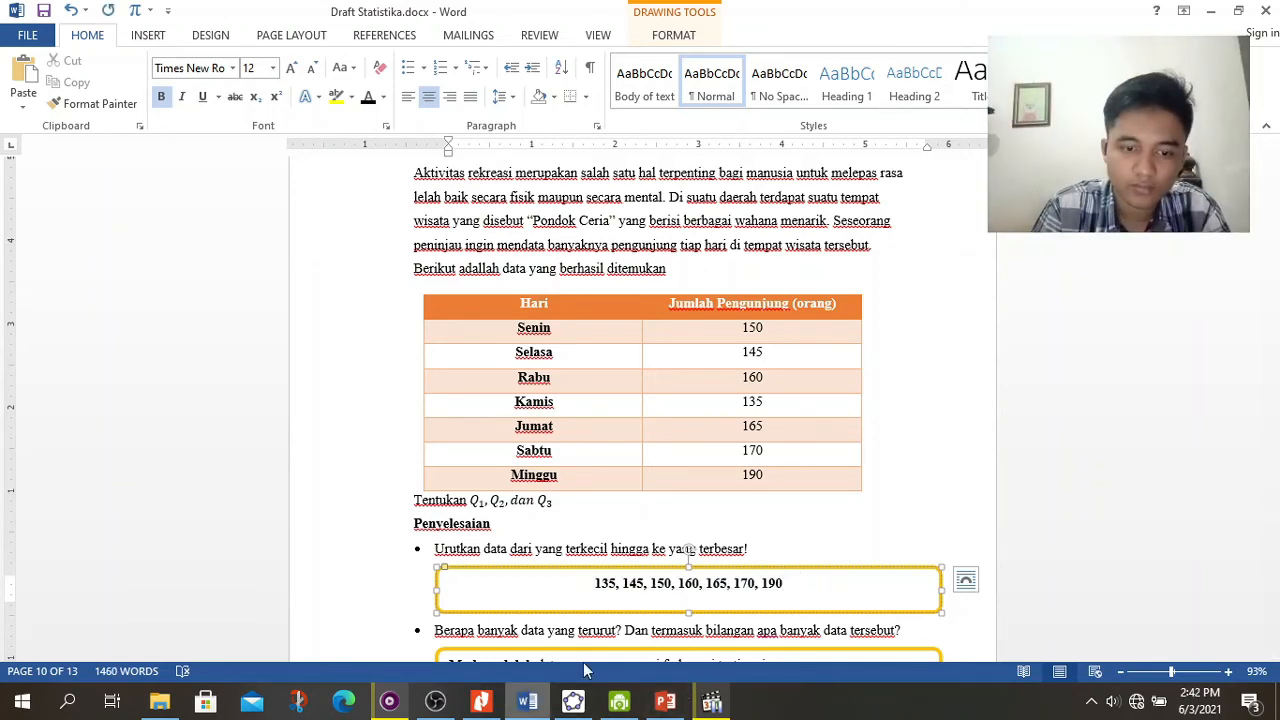
Step: Replace the placeholder in the box about the amount of sorted data with the centred answer "7. Bilangan ganjil"
{"action": "scroll", "coordinate": [622, 573], "scroll_direction": "down", "scroll_amount": 1}
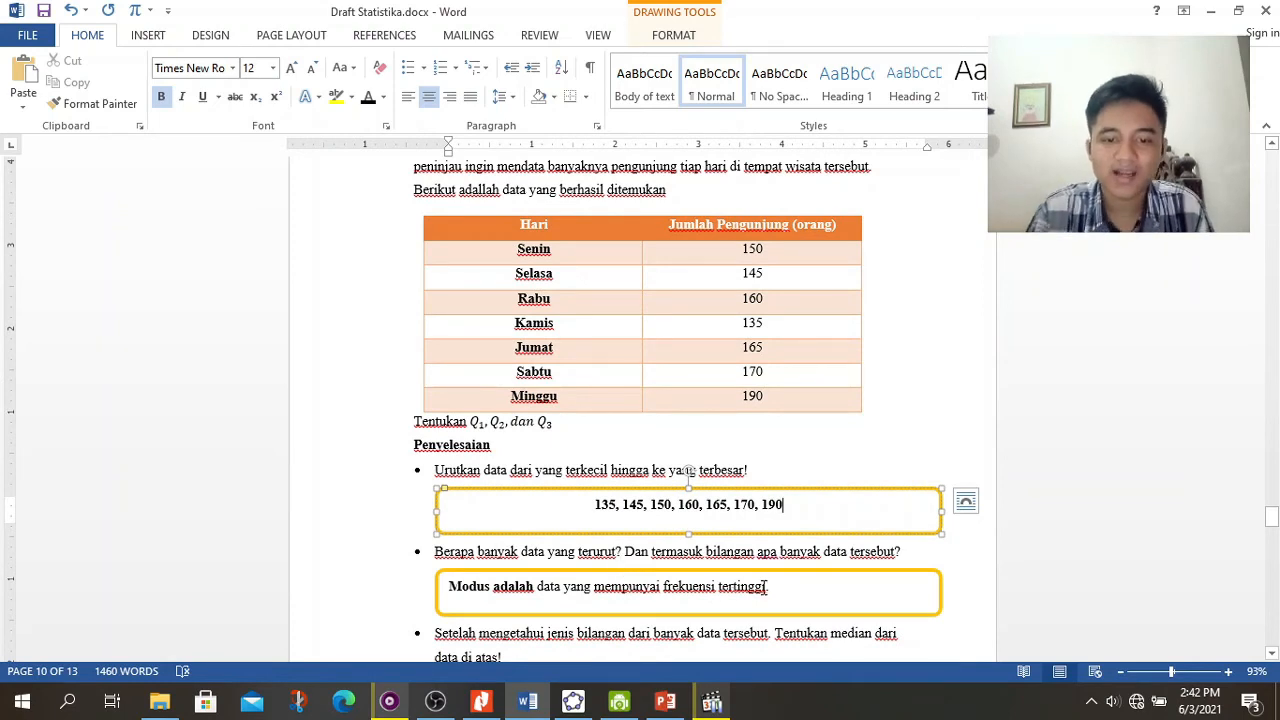
{"action": "left_click_drag", "start_coordinate": [765, 587], "coordinate": [449, 595]}
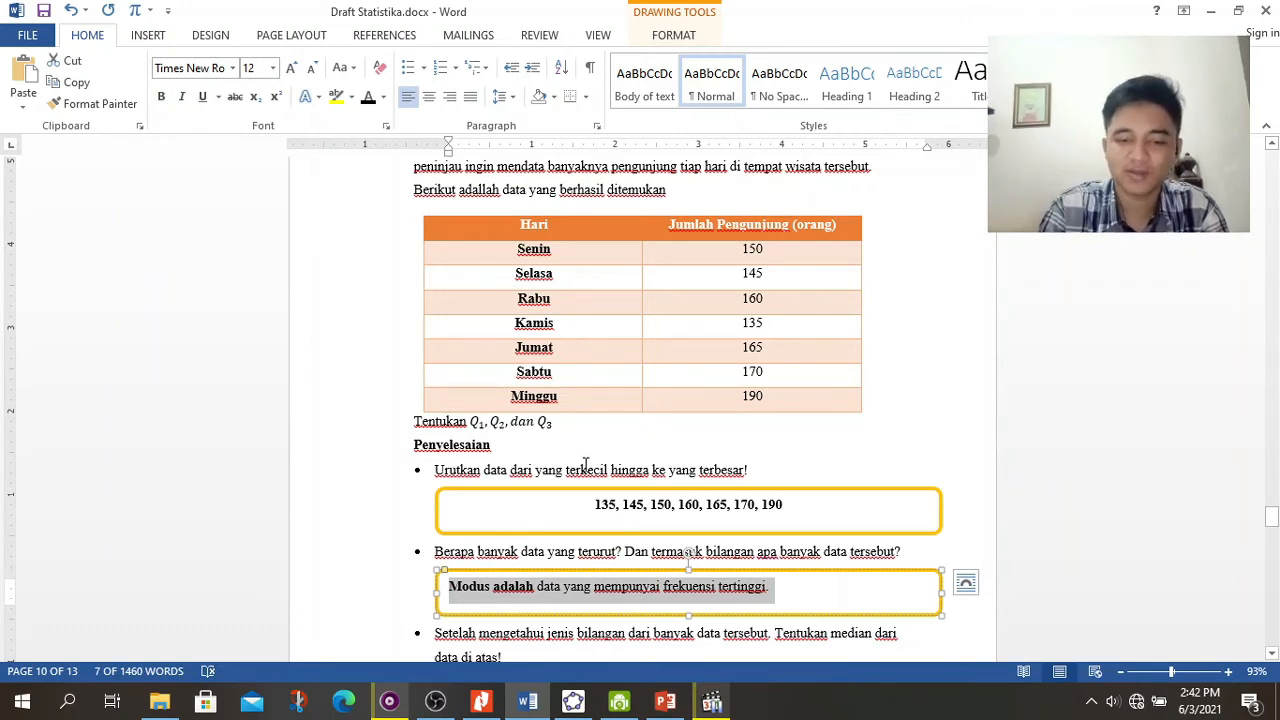
{"action": "key", "text": "BackSpace"}
{"action": "key", "text": "ctrl+e"}
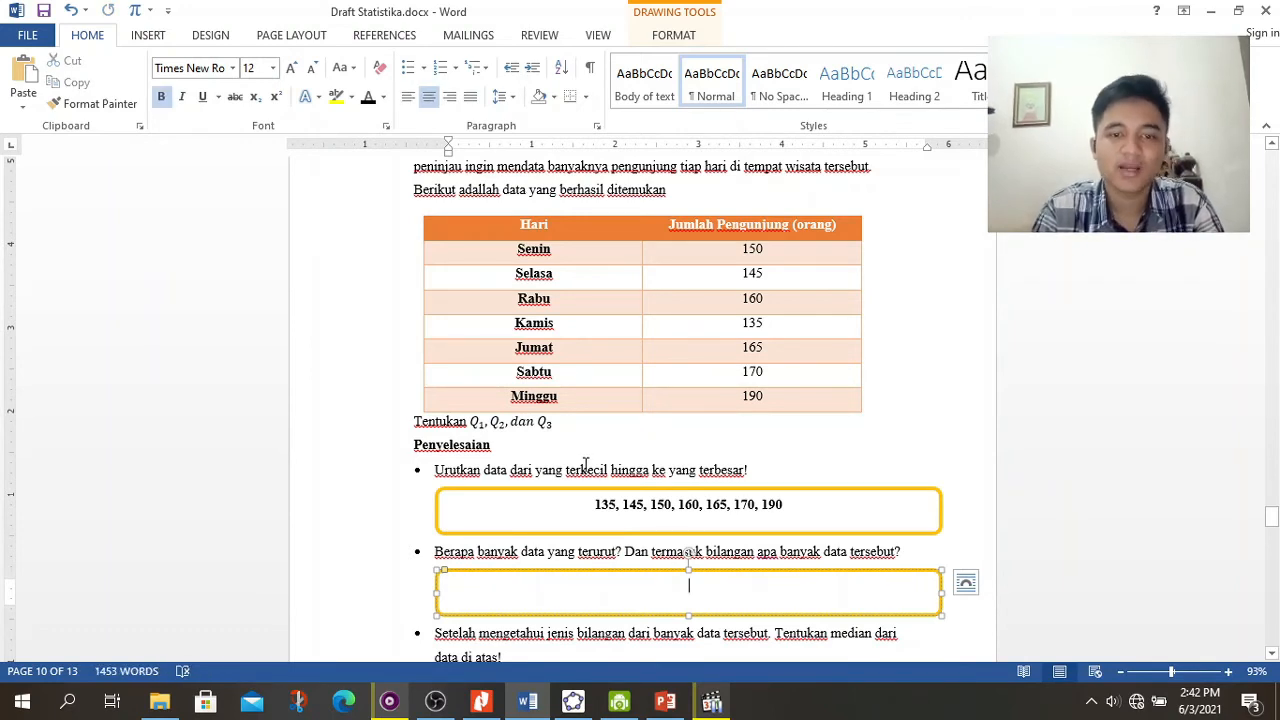
{"action": "type", "text": "7"}
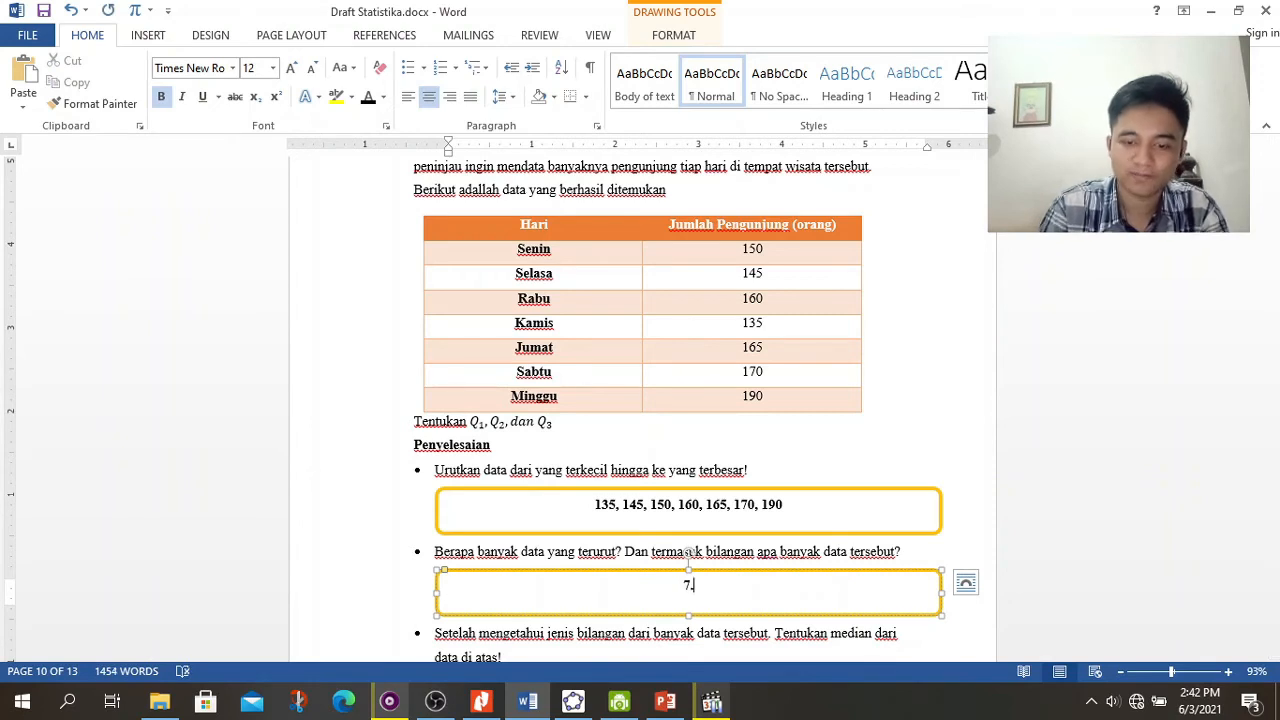
{"action": "type", "text": "."}
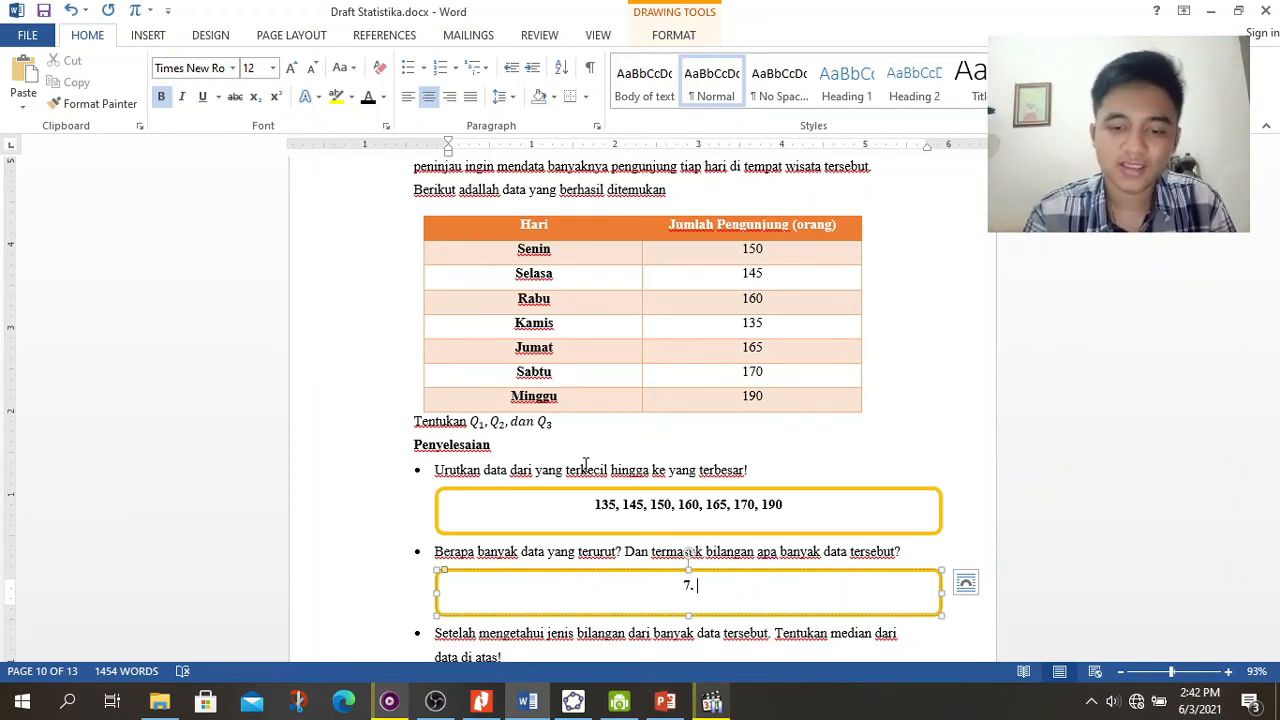
{"action": "type", "text": "Bilanga"}
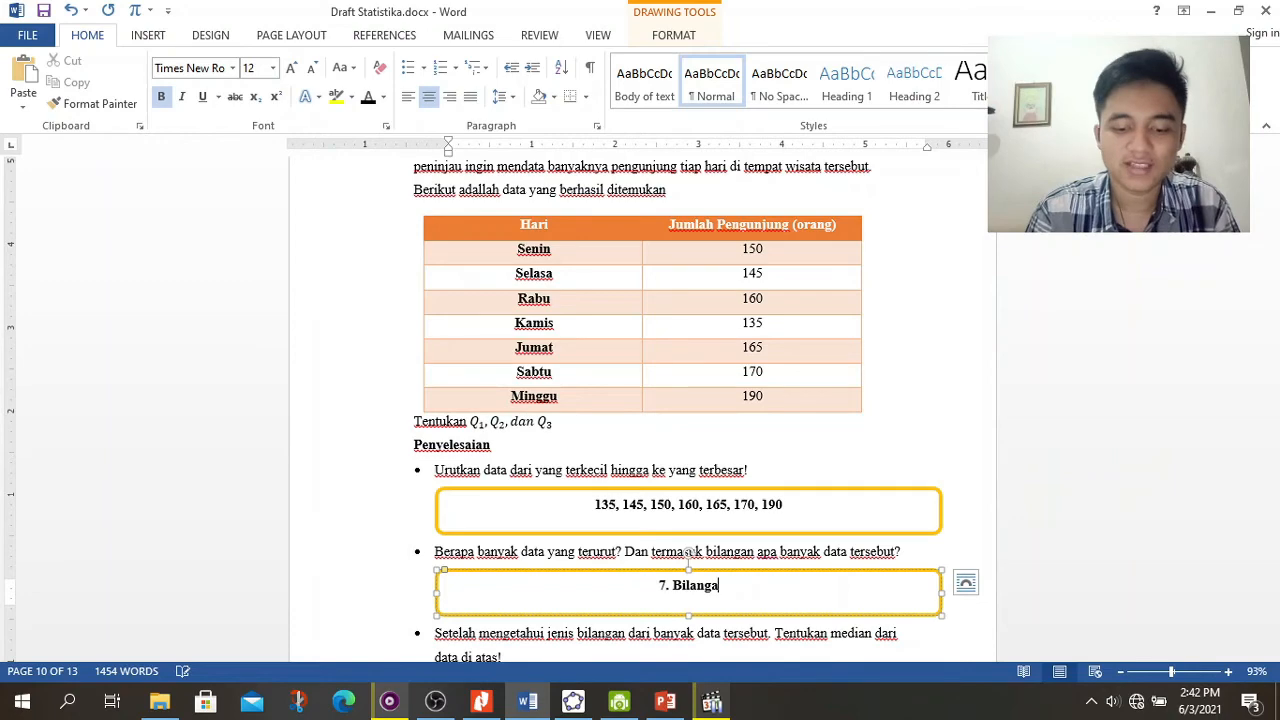
{"action": "type", "text": "n ganjil"}
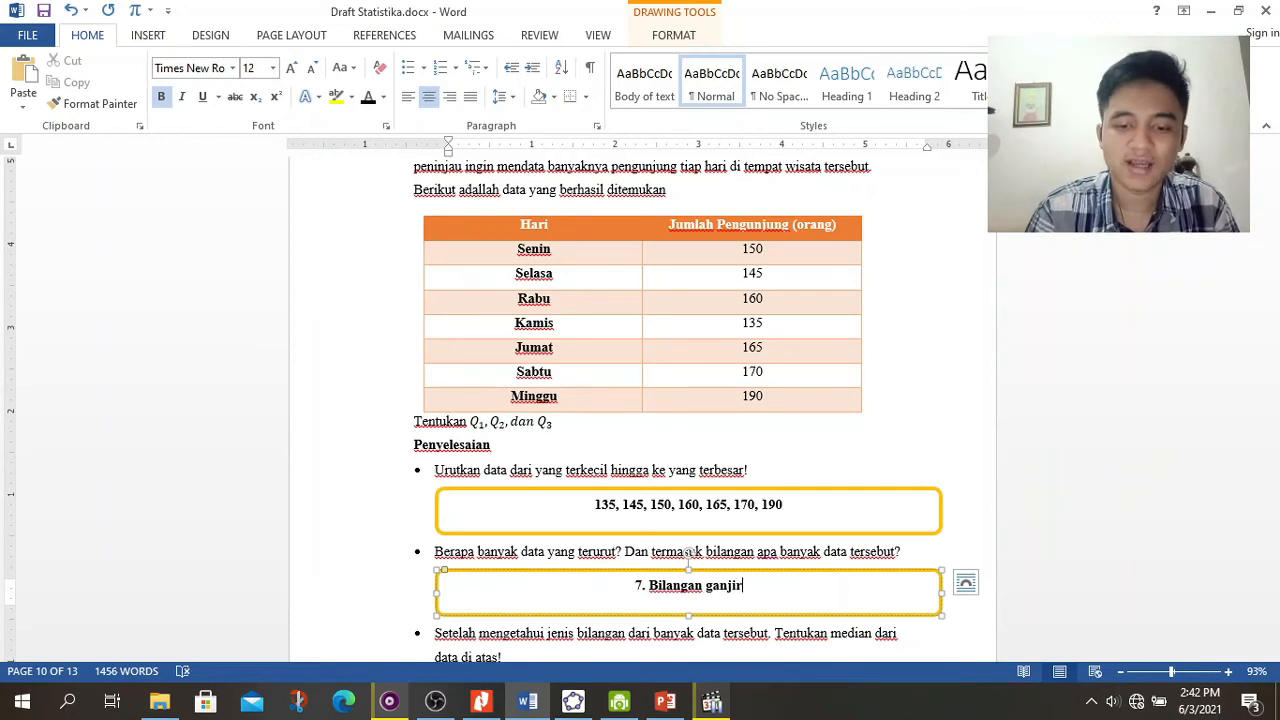
Step: Replace the placeholder in the median answer box with the middle value 160 copied from the sorted list
{"action": "scroll", "coordinate": [540, 400], "scroll_direction": "down", "scroll_amount": 5}
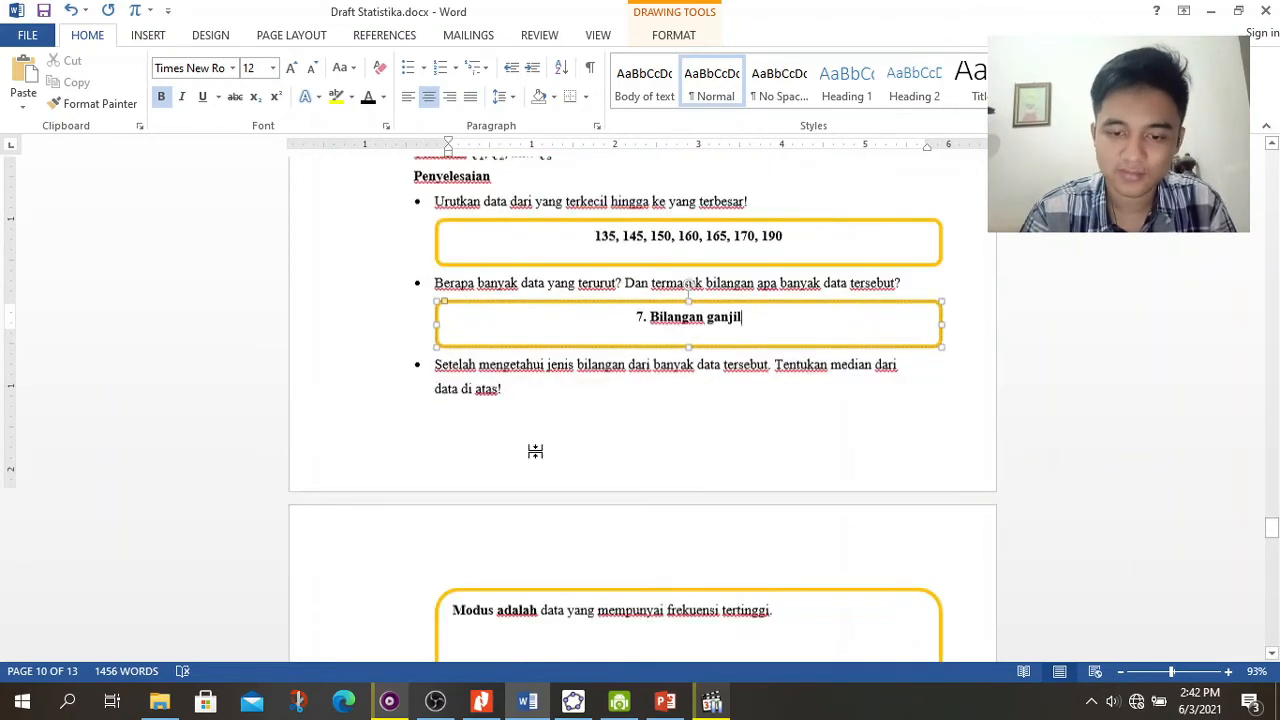
{"action": "left_click", "coordinate": [630, 340]}
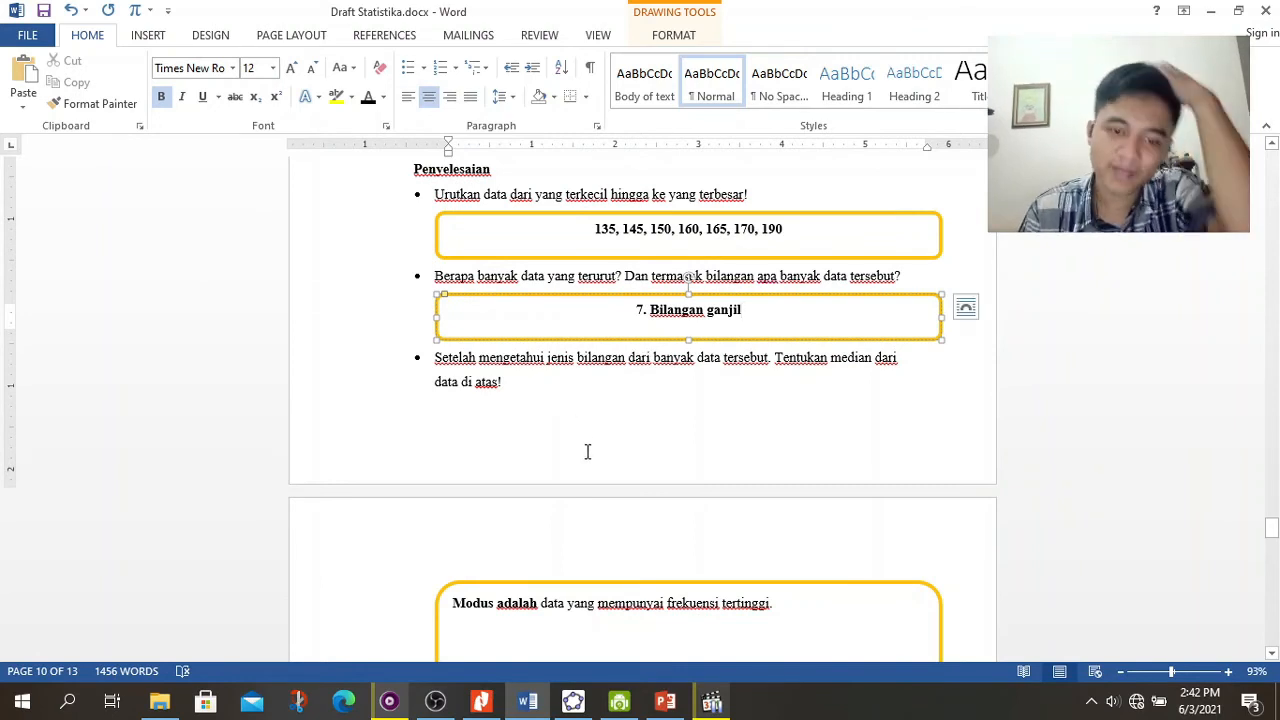
{"action": "left_click_drag", "start_coordinate": [781, 611], "coordinate": [458, 612]}
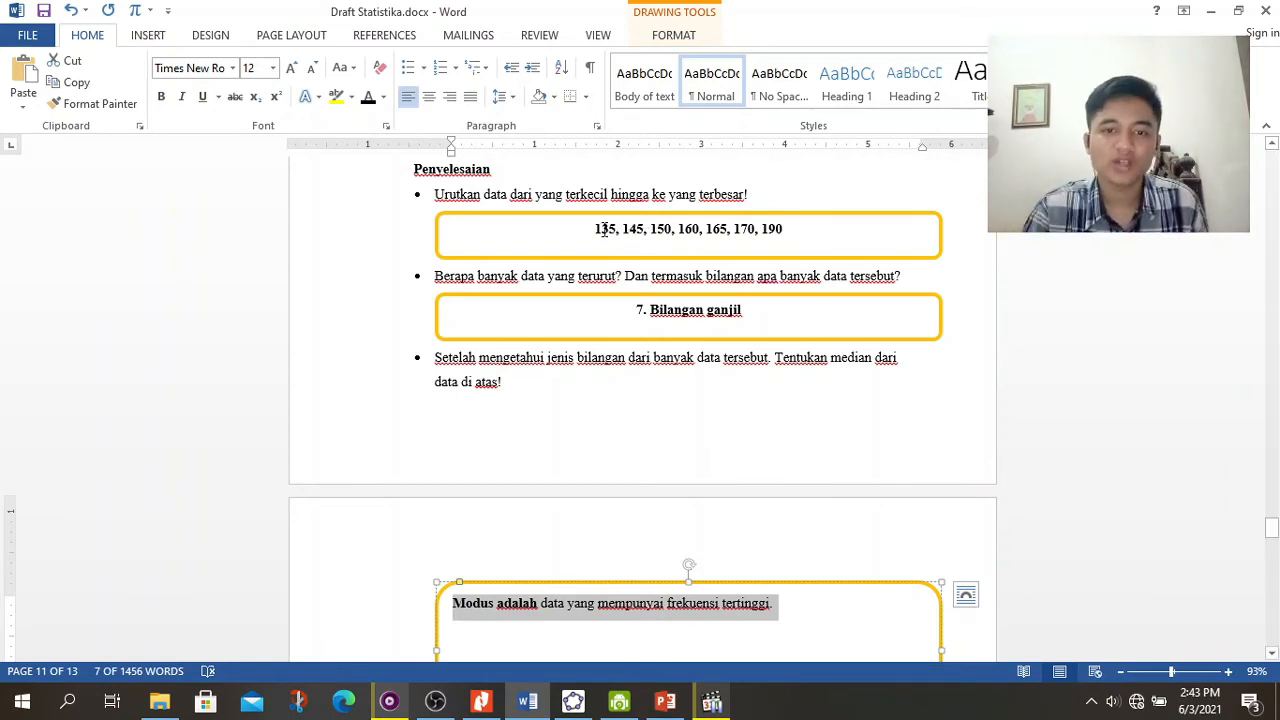
{"action": "left_click", "coordinate": [604, 229]}
{"action": "left_click", "coordinate": [679, 230]}
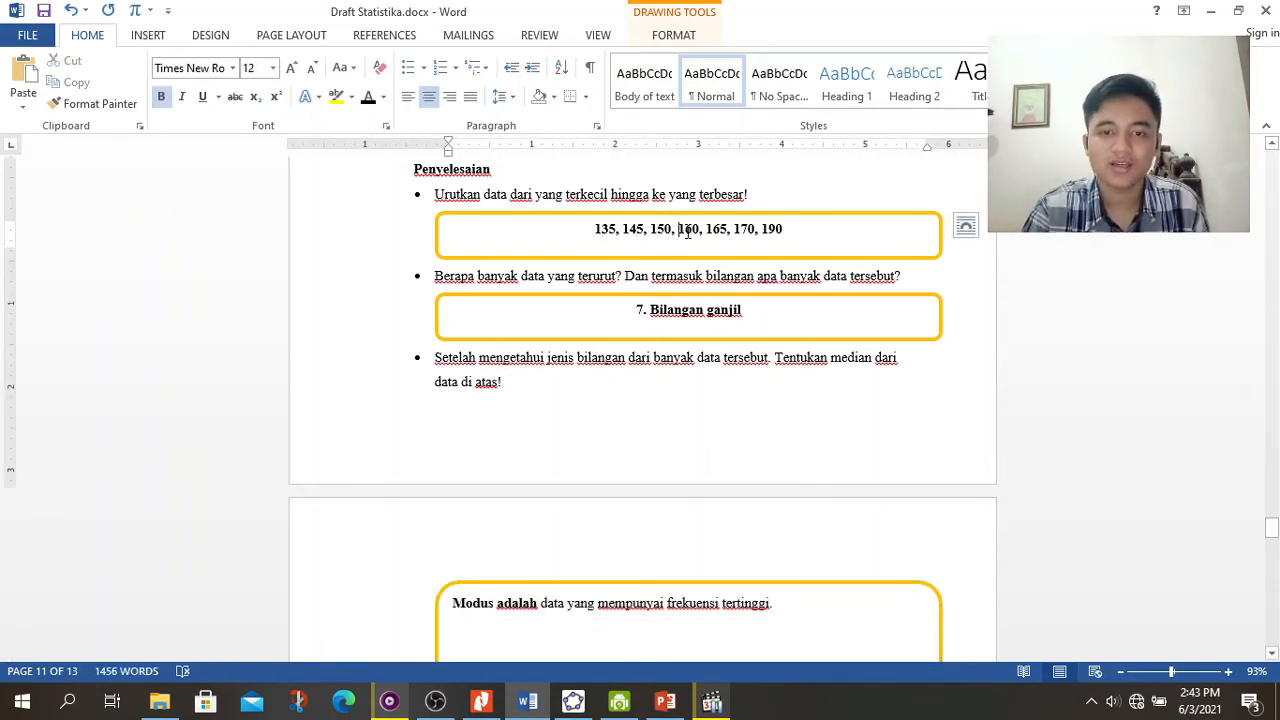
{"action": "double_click", "coordinate": [687, 230]}
{"action": "key", "text": "ctrl+c"}
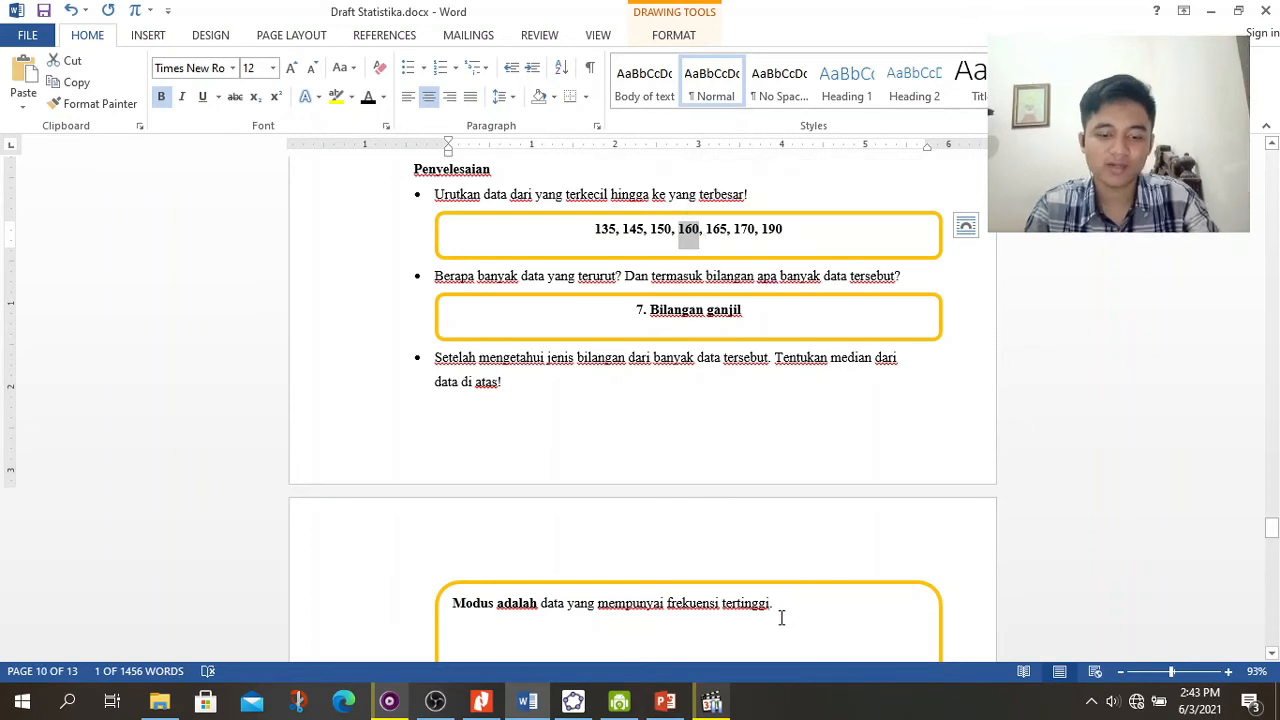
{"action": "left_click_drag", "start_coordinate": [782, 618], "coordinate": [437, 583]}
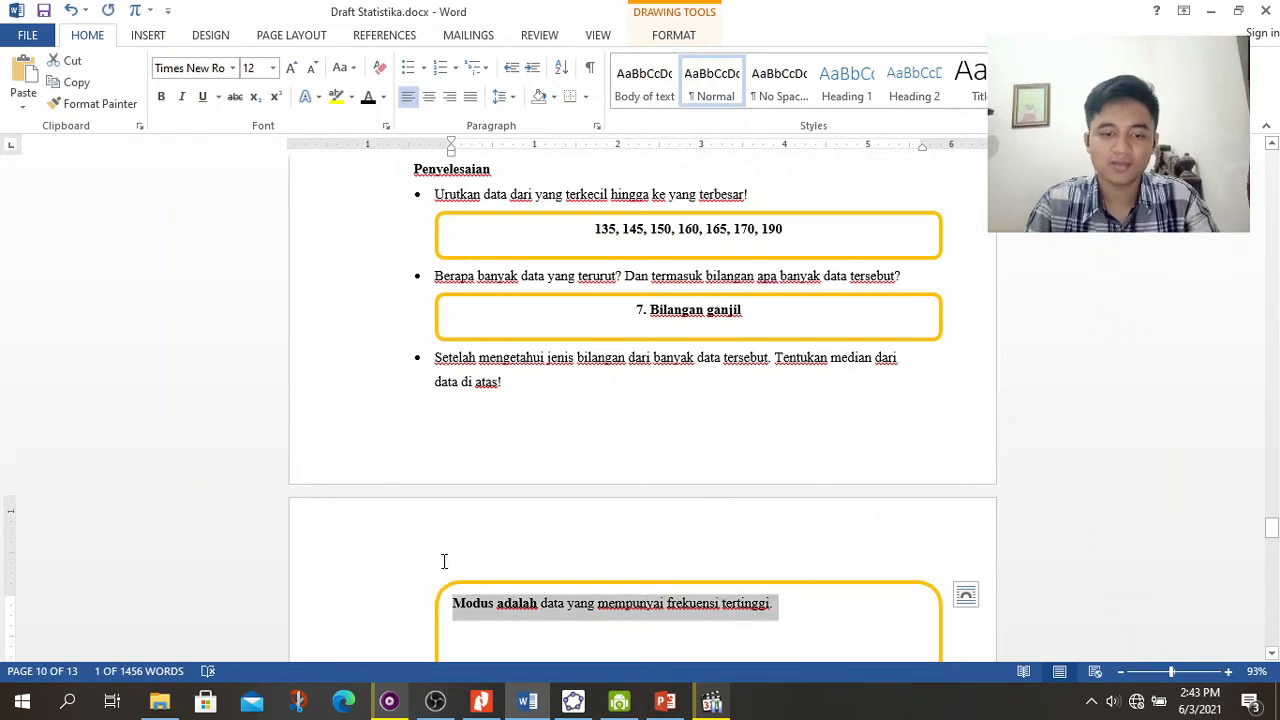
{"action": "key", "text": "ctrl+v"}
Step: Replace the placeholder in the box for dividing the data around Q2 with a copy of the sorted list from 135 to 190
{"action": "scroll", "coordinate": [620, 590], "scroll_direction": "down", "scroll_amount": 5}
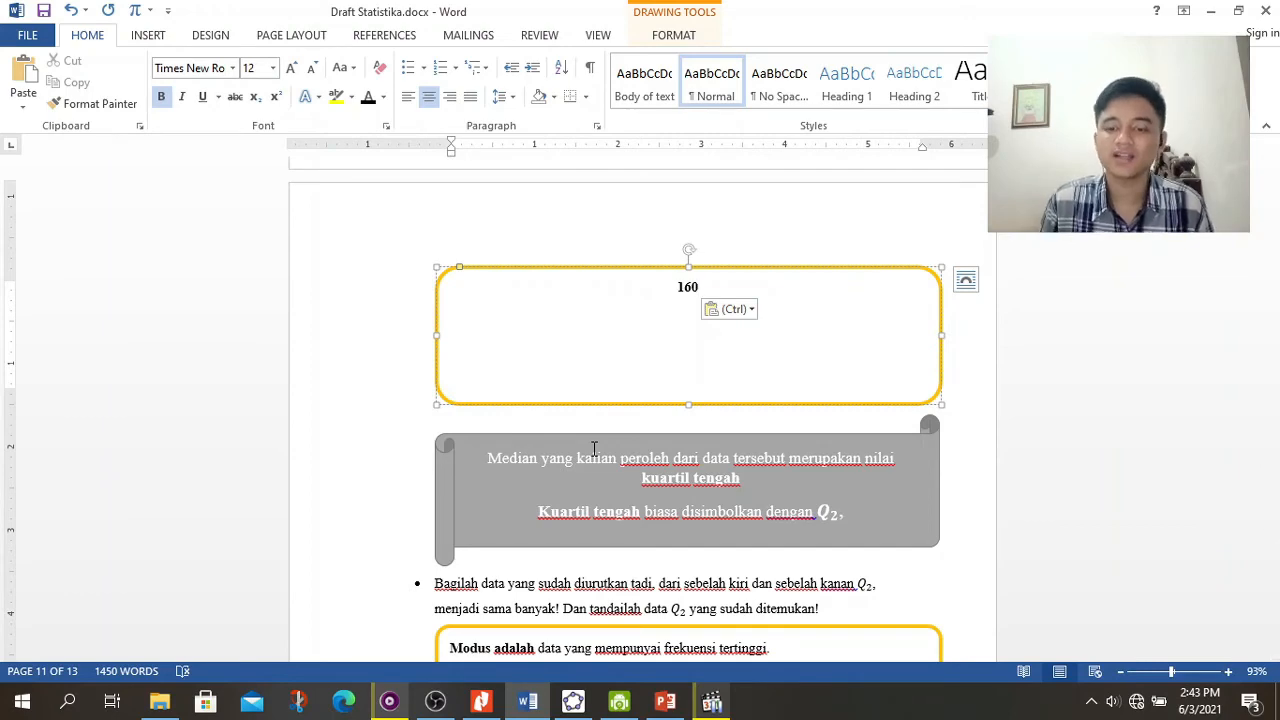
{"action": "scroll", "coordinate": [657, 434], "scroll_direction": "down", "scroll_amount": 4}
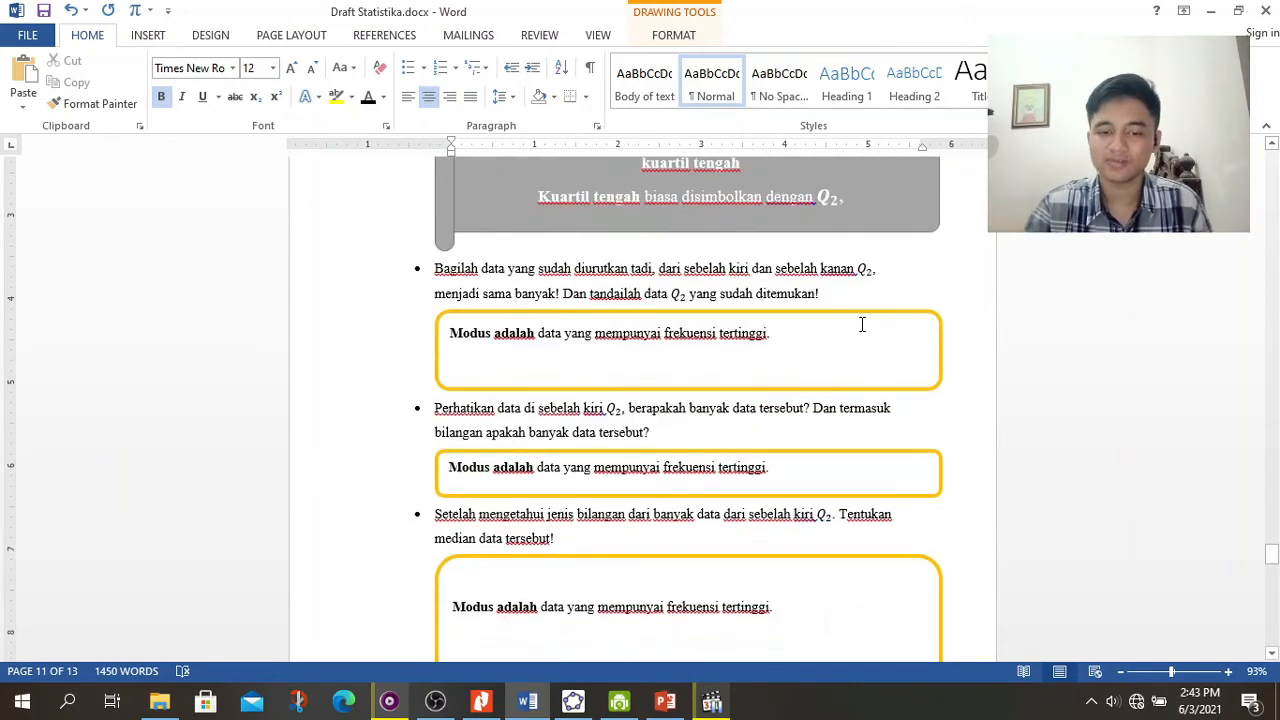
{"action": "triple_click", "coordinate": [474, 333]}
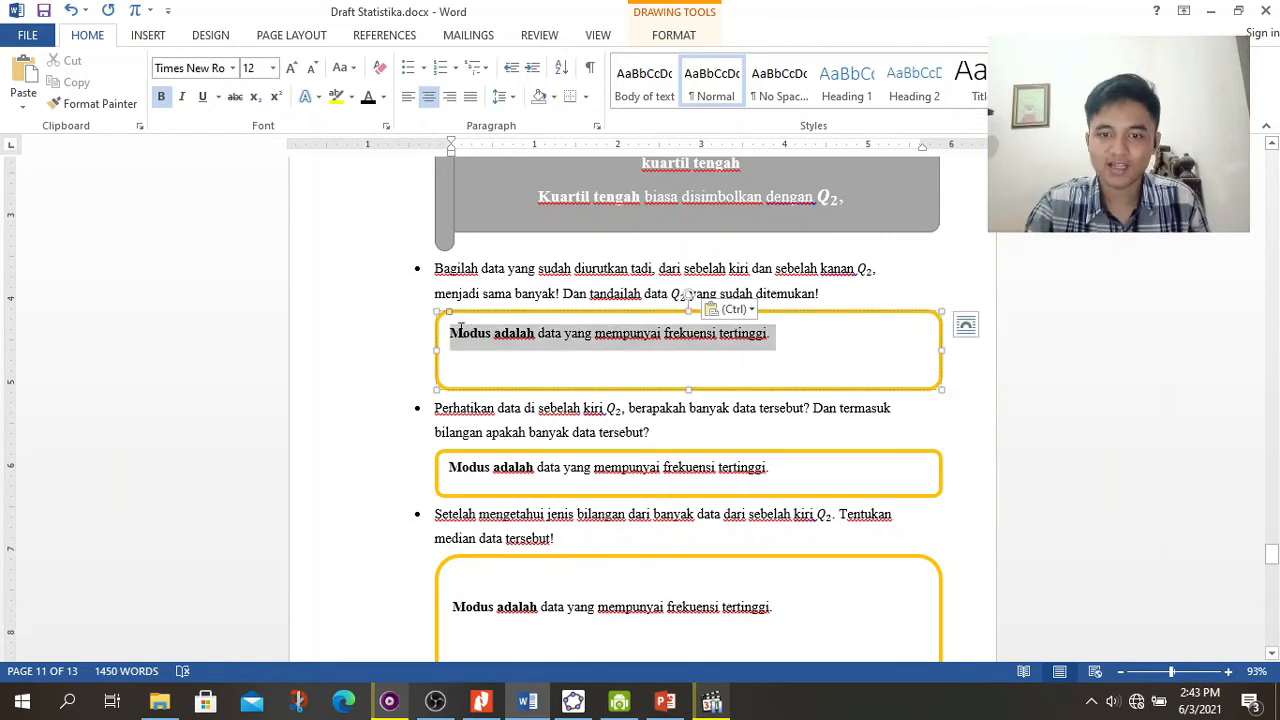
{"action": "key", "text": "Delete"}
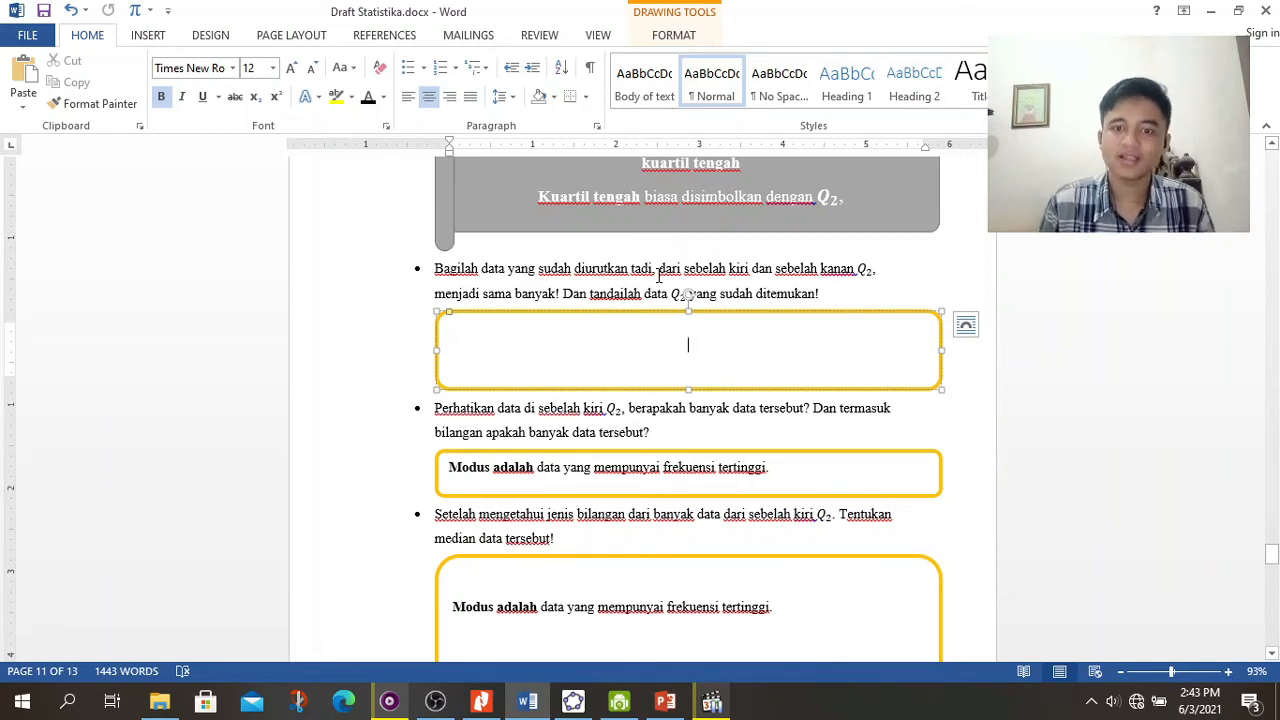
{"action": "scroll", "coordinate": [708, 290], "scroll_direction": "up", "scroll_amount": 3}
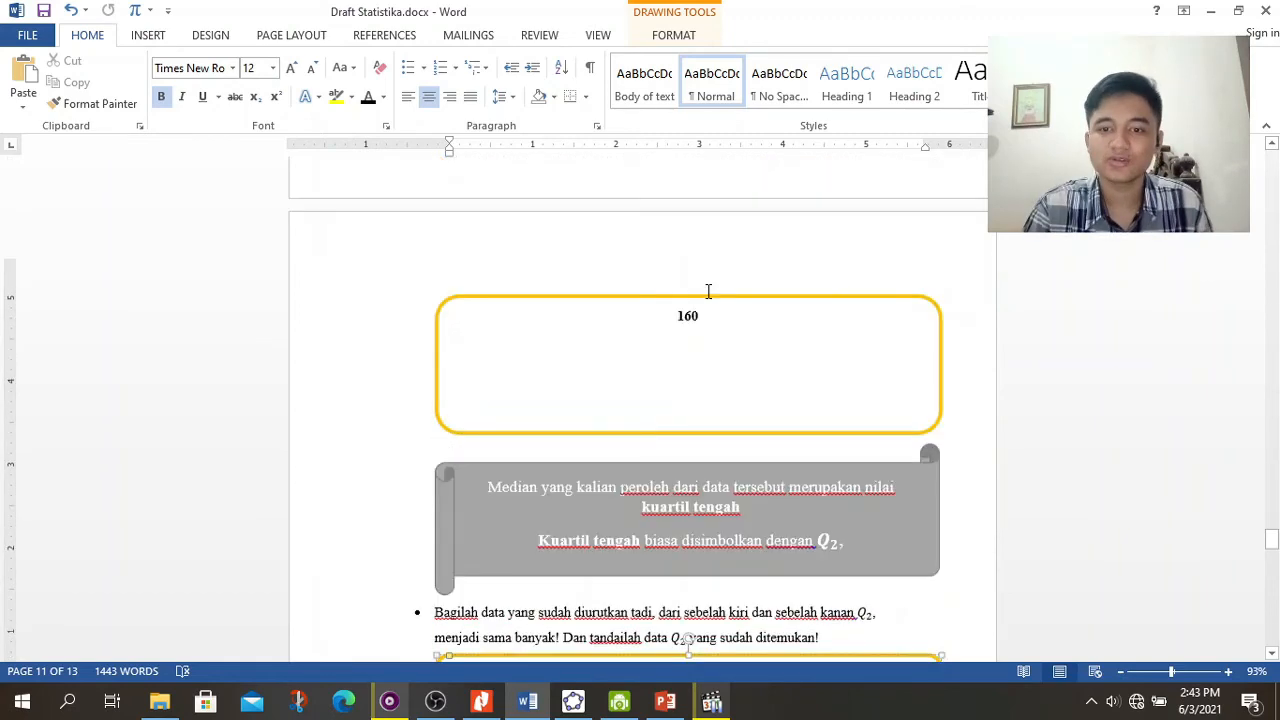
{"action": "scroll", "coordinate": [708, 290], "scroll_direction": "up", "scroll_amount": 4}
{"action": "scroll", "coordinate": [623, 380], "scroll_direction": "down", "scroll_amount": 1}
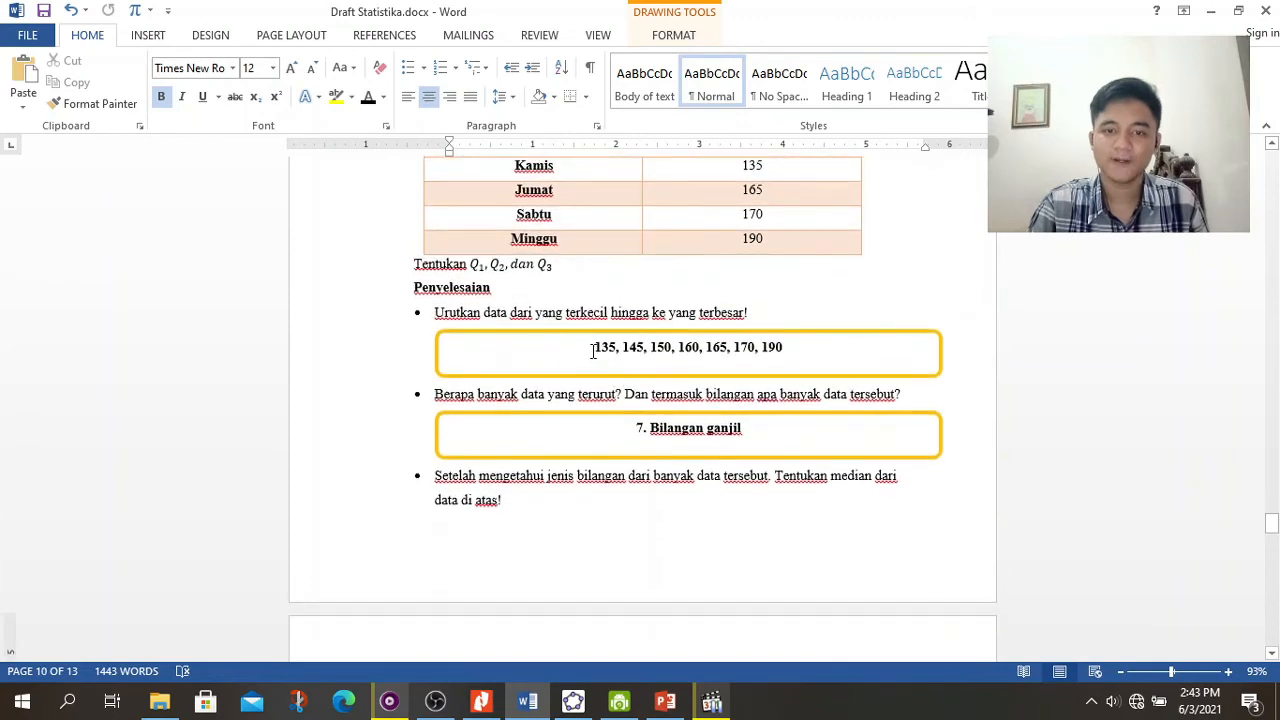
{"action": "left_click_drag", "start_coordinate": [592, 350], "coordinate": [789, 346]}
{"action": "key", "text": "ctrl+c"}
{"action": "scroll", "coordinate": [787, 340], "scroll_direction": "down", "scroll_amount": 5}
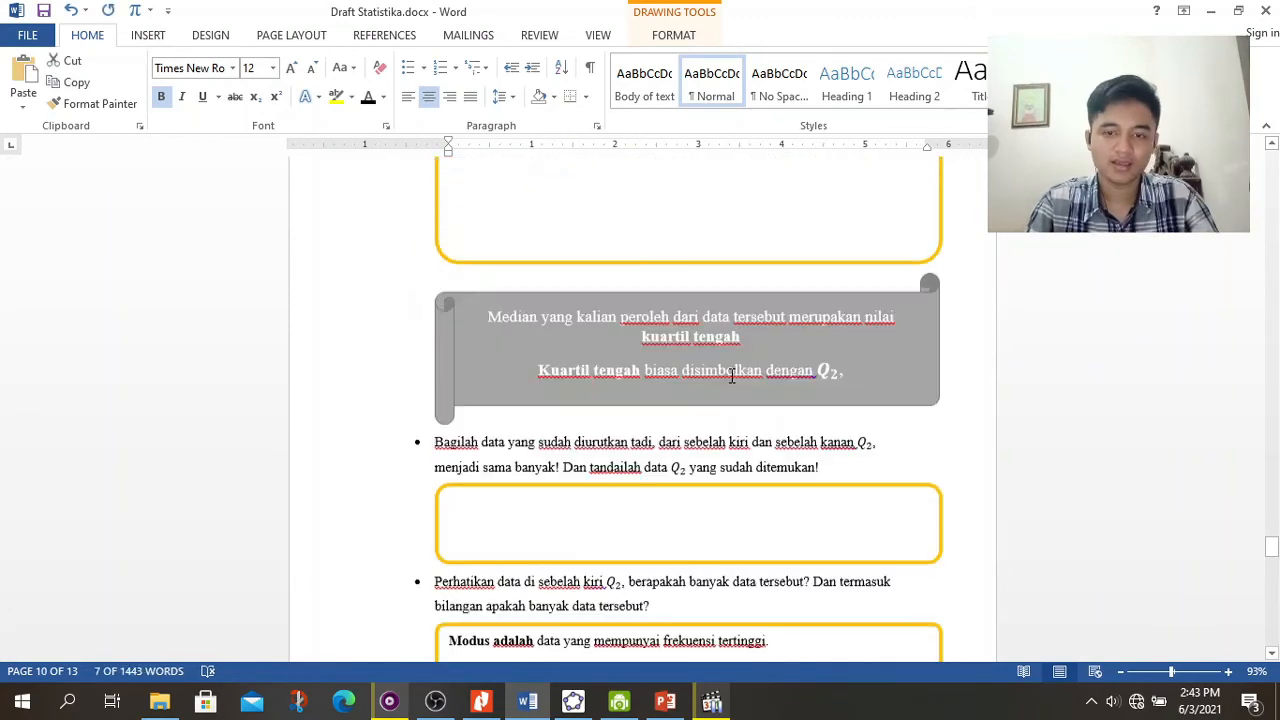
{"action": "scroll", "coordinate": [731, 375], "scroll_direction": "down", "scroll_amount": 1}
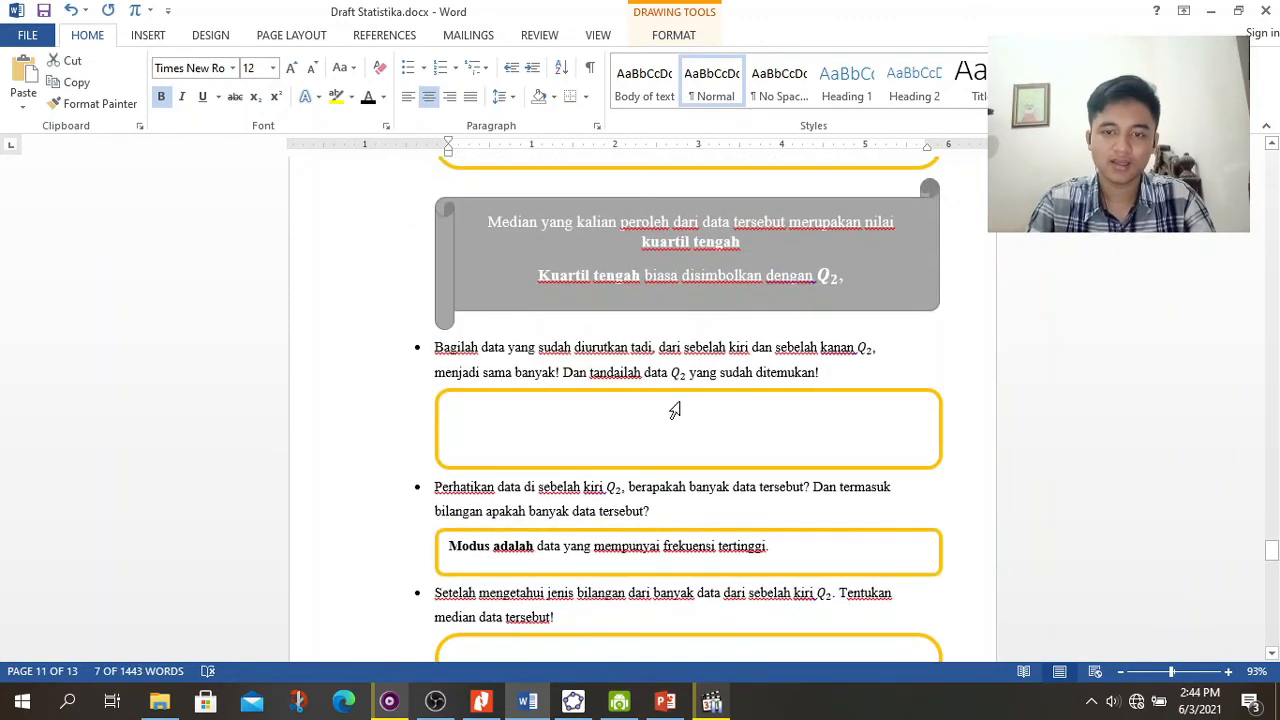
{"action": "left_click", "coordinate": [675, 410]}
{"action": "key", "text": "ctrl+v"}
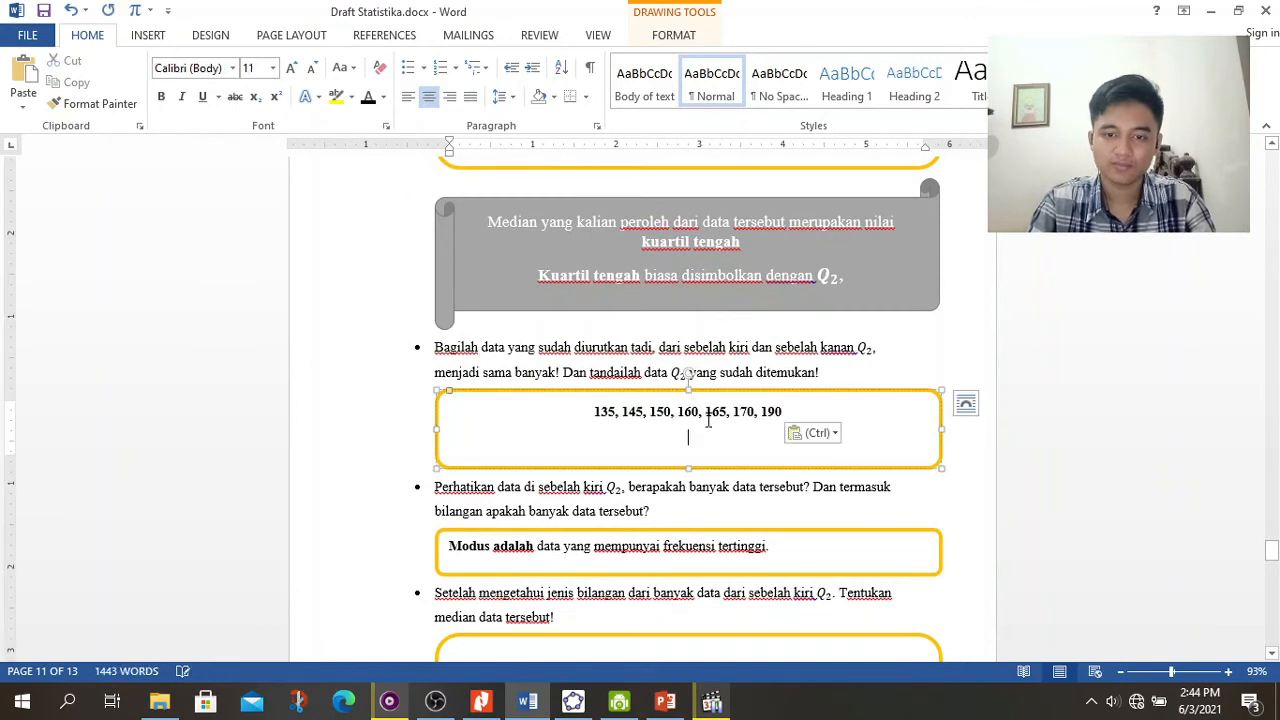
Step: Mark Q2 in the copied data list by setting the font colour of 160 to red
{"action": "left_click_drag", "start_coordinate": [679, 412], "coordinate": [698, 412]}
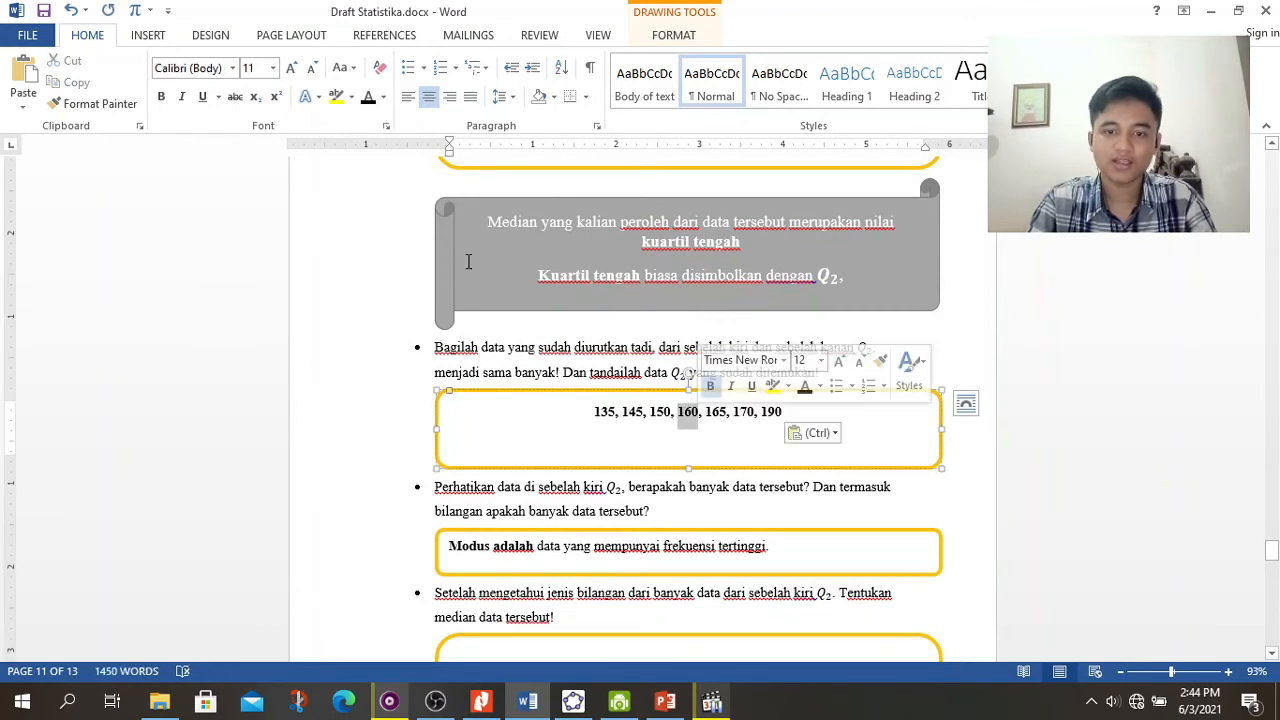
{"action": "left_click", "coordinate": [383, 97]}
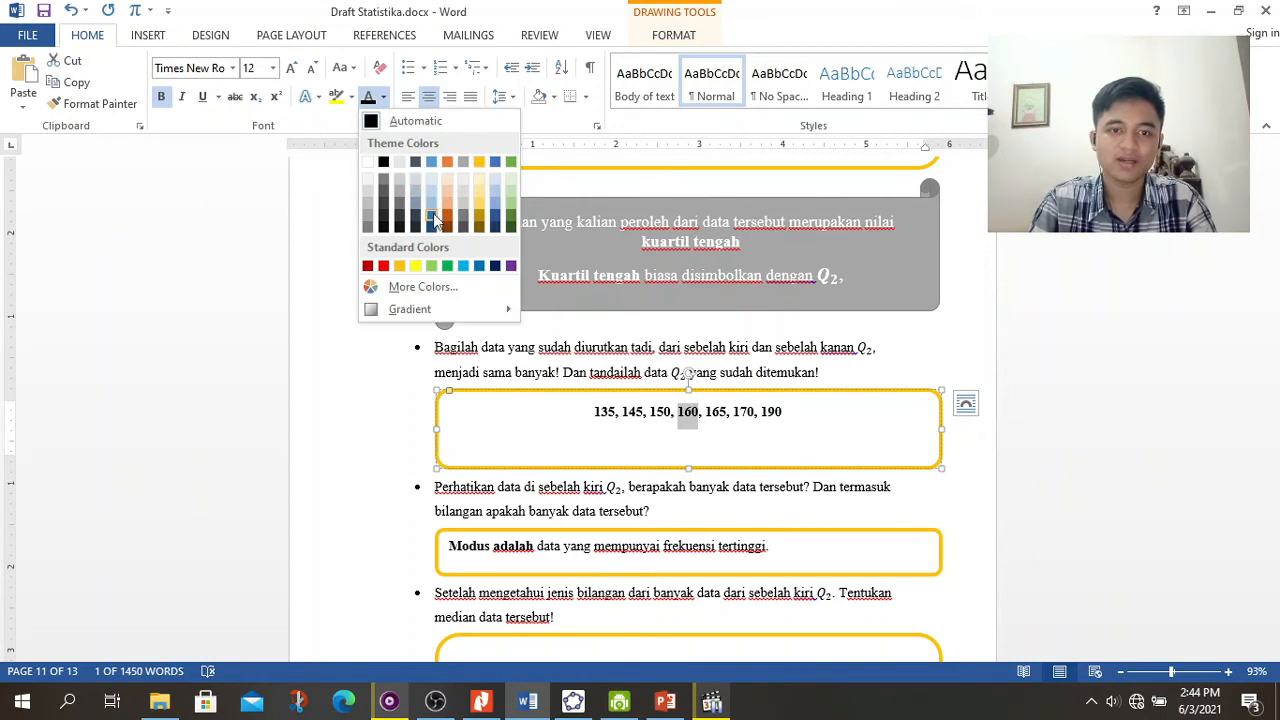
{"action": "left_click", "coordinate": [383, 265]}
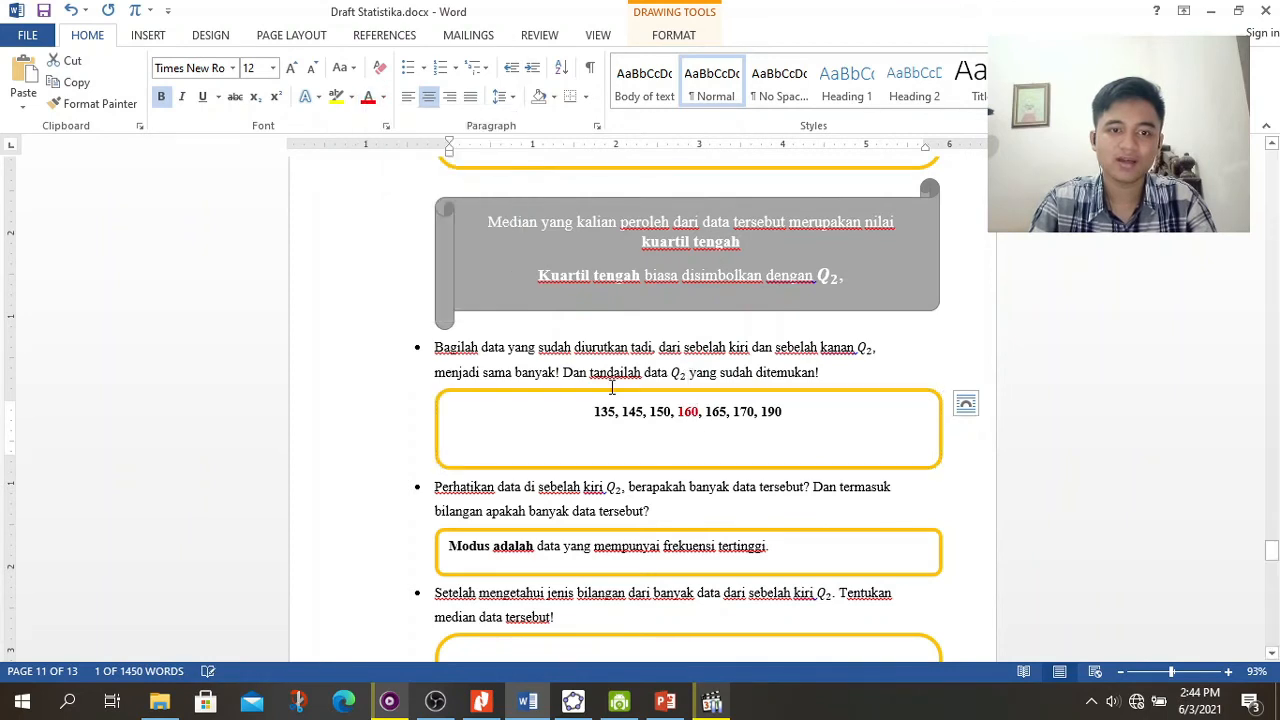
{"action": "left_click", "coordinate": [675, 410]}
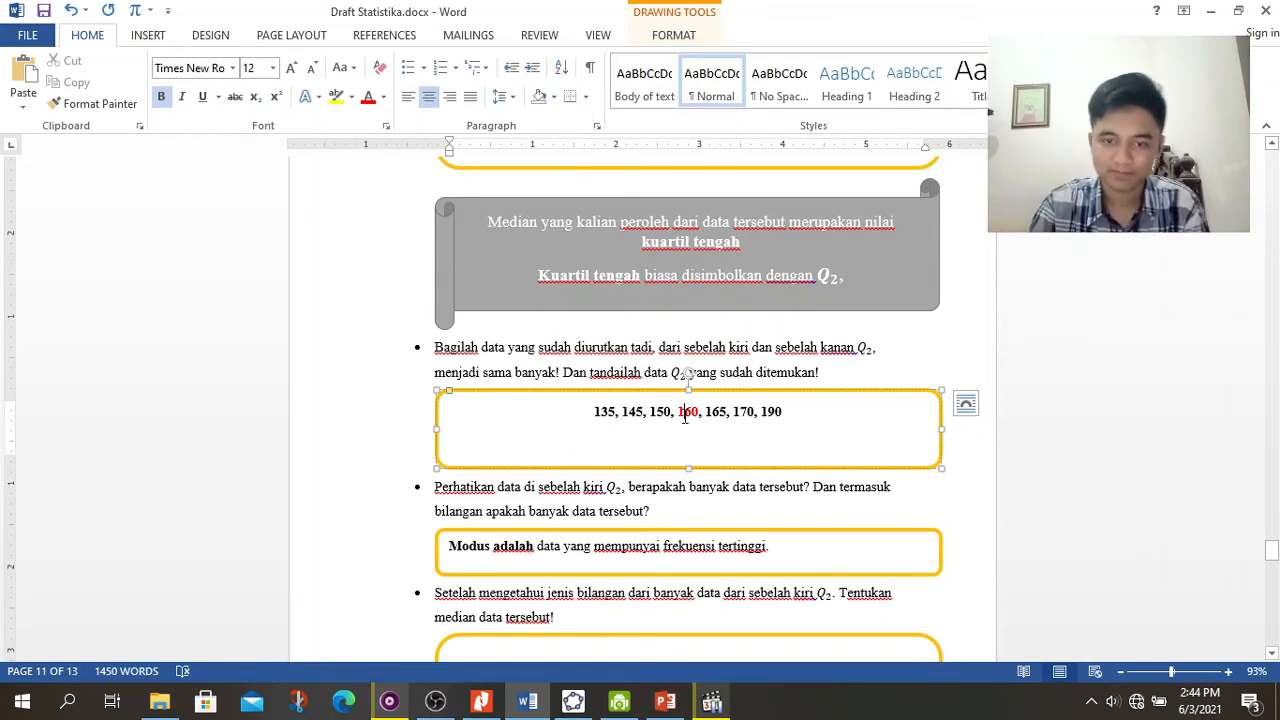
{"action": "scroll", "coordinate": [670, 443], "scroll_direction": "down", "scroll_amount": 1}
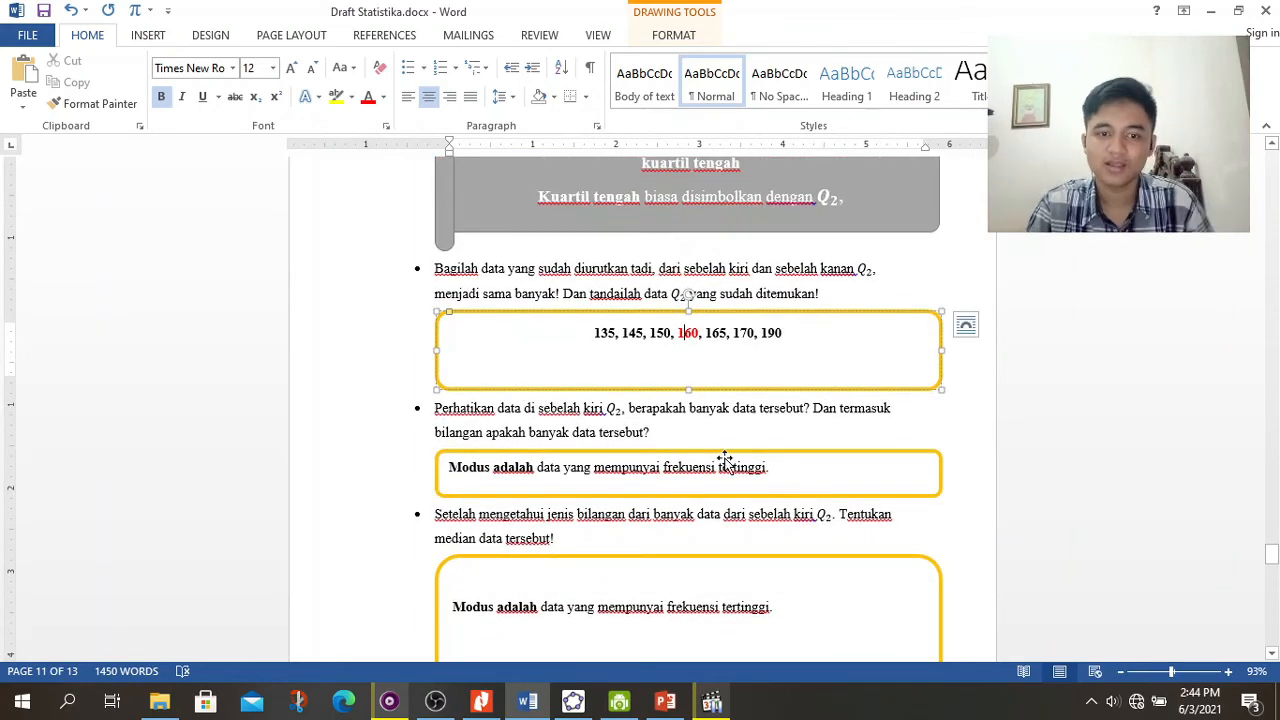
Step: Replace the placeholder in the box about the amount of data to the left of Q2 with the centred answer "3. Bilangan ganjil"
{"action": "left_click_drag", "start_coordinate": [797, 466], "coordinate": [464, 462]}
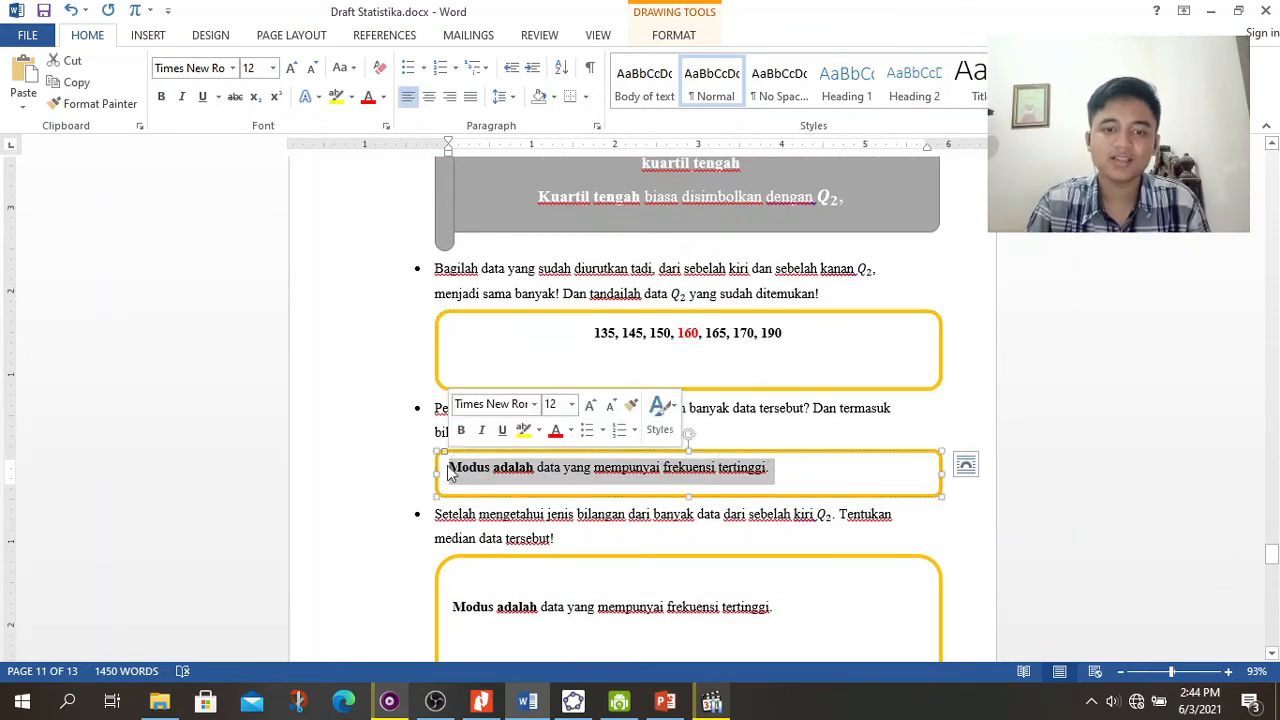
{"action": "key", "text": "BackSpace"}
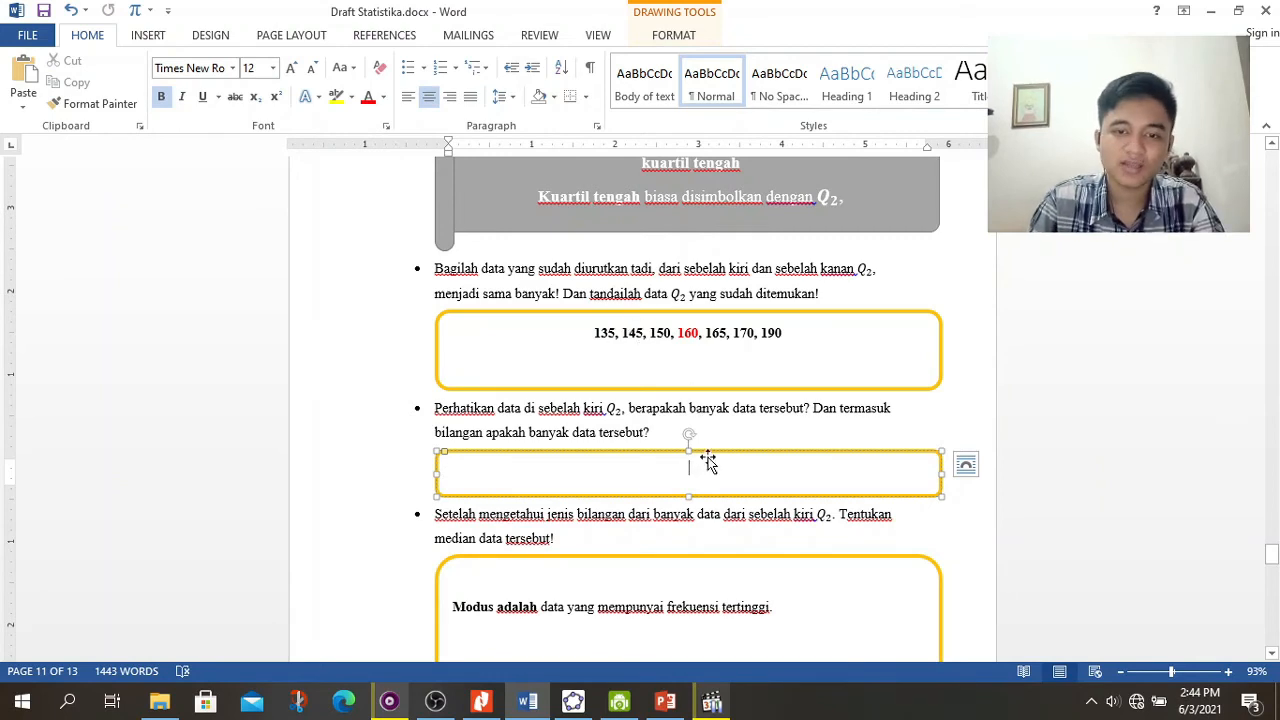
{"action": "type", "text": "3"}
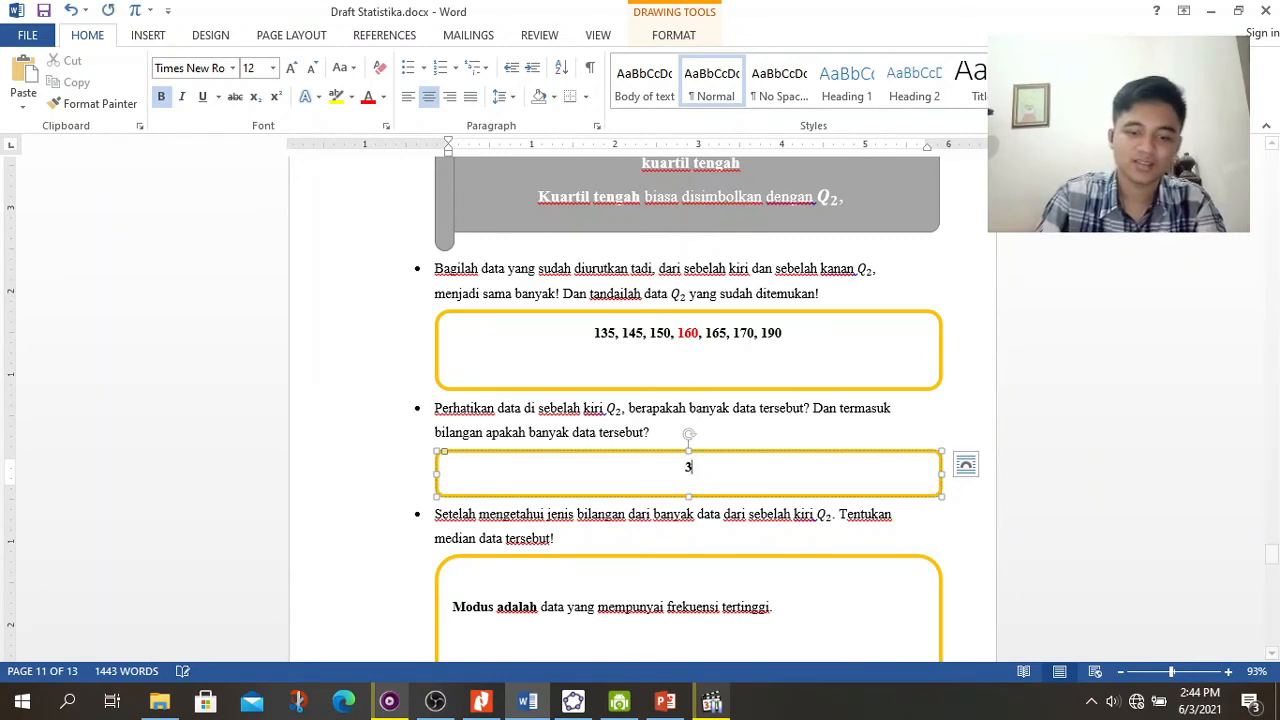
{"action": "type", "text": "."}
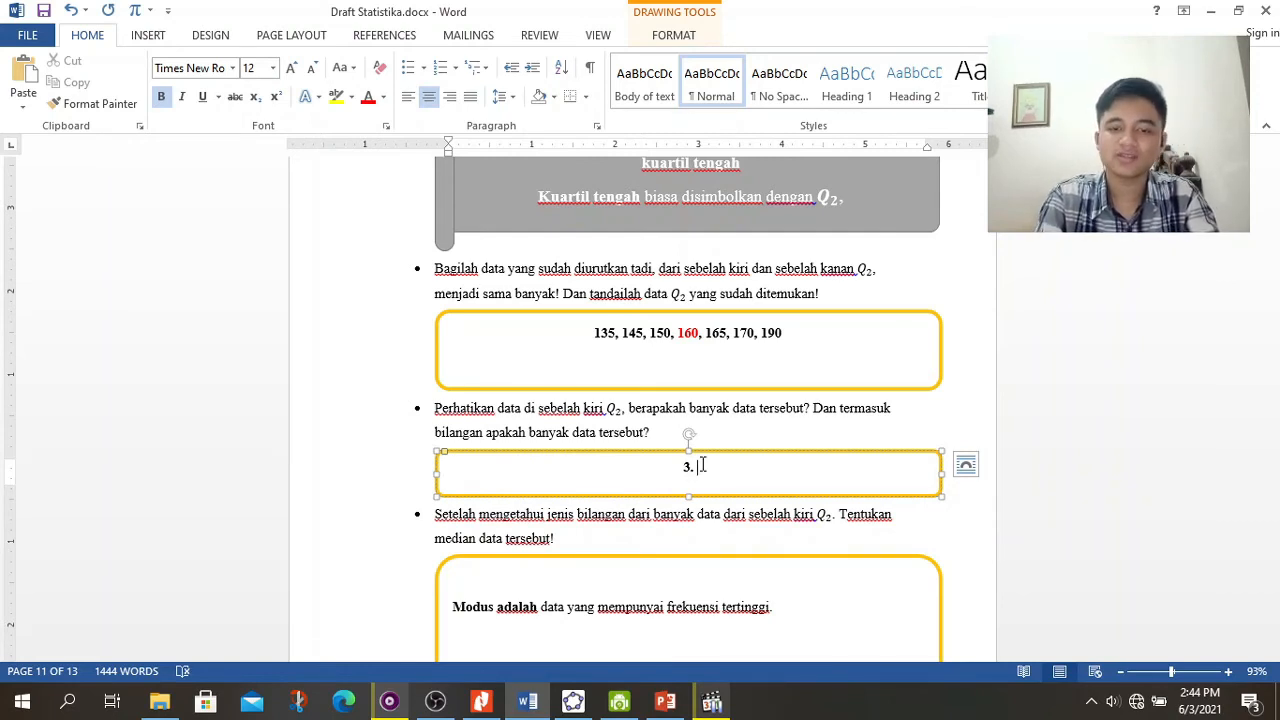
{"action": "type", "text": "Bi"}
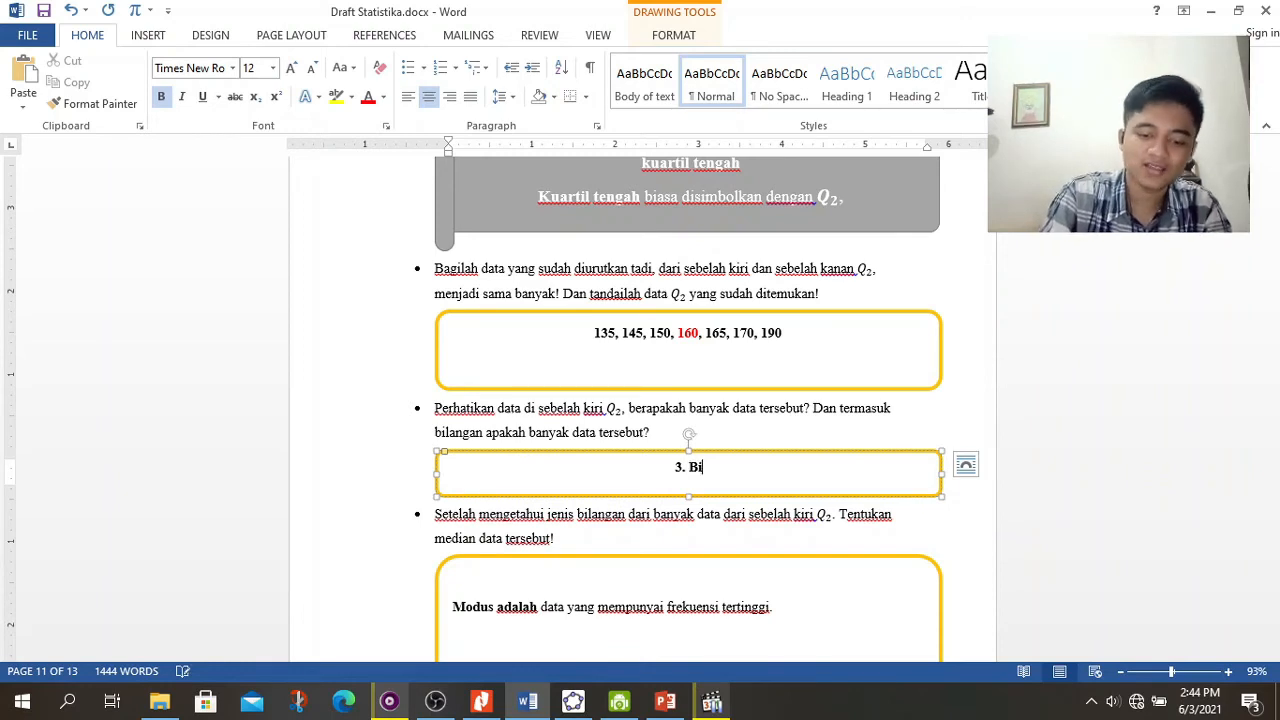
{"action": "type", "text": "langan ganjil"}
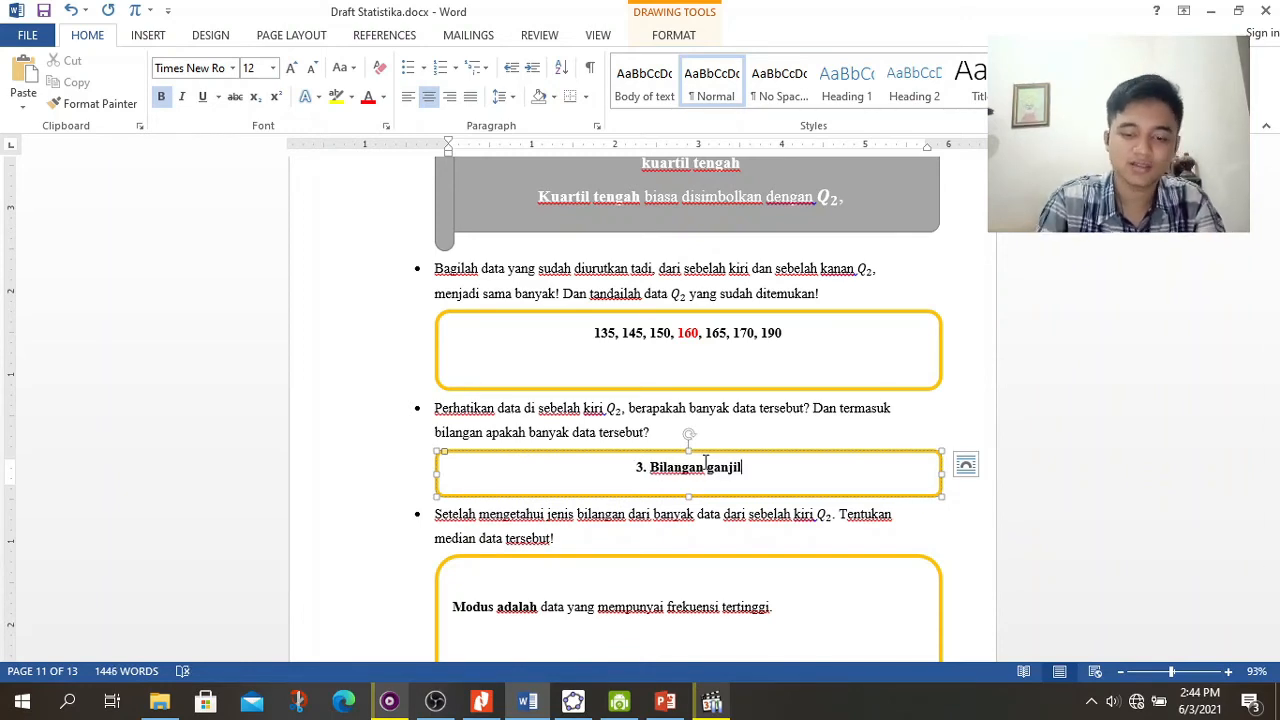
{"action": "scroll", "coordinate": [691, 469], "scroll_direction": "down", "scroll_amount": 1}
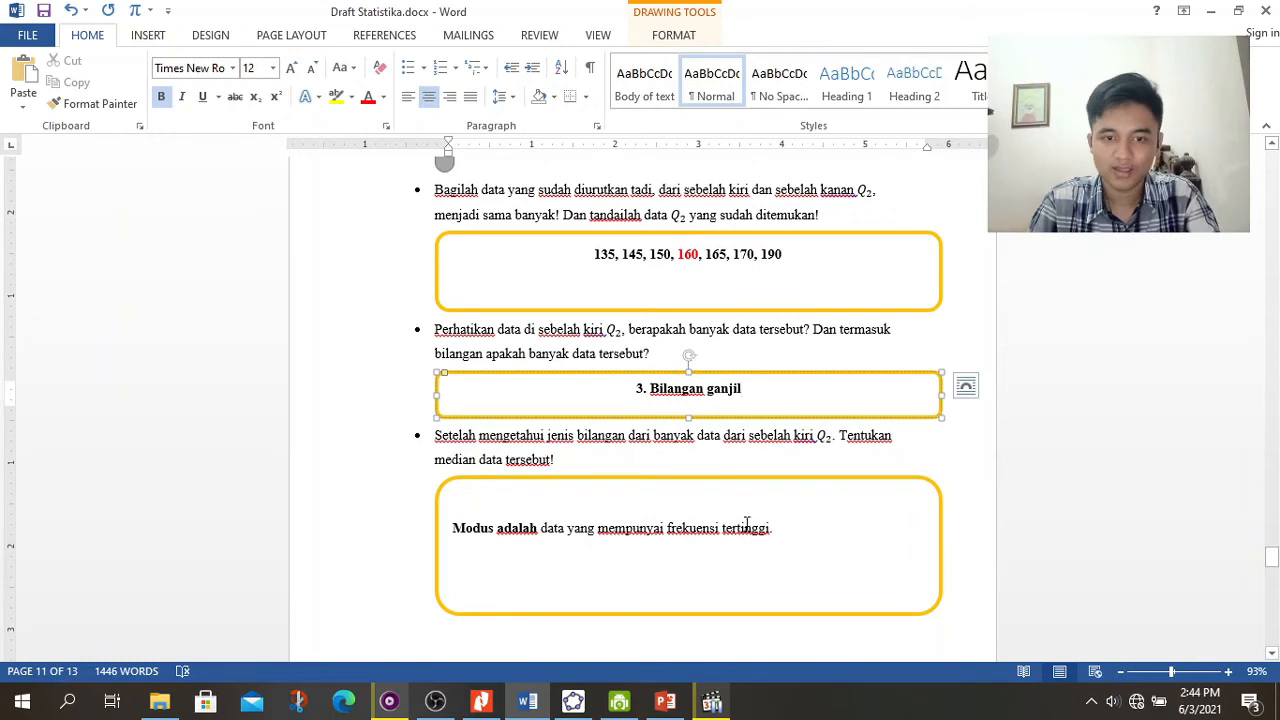